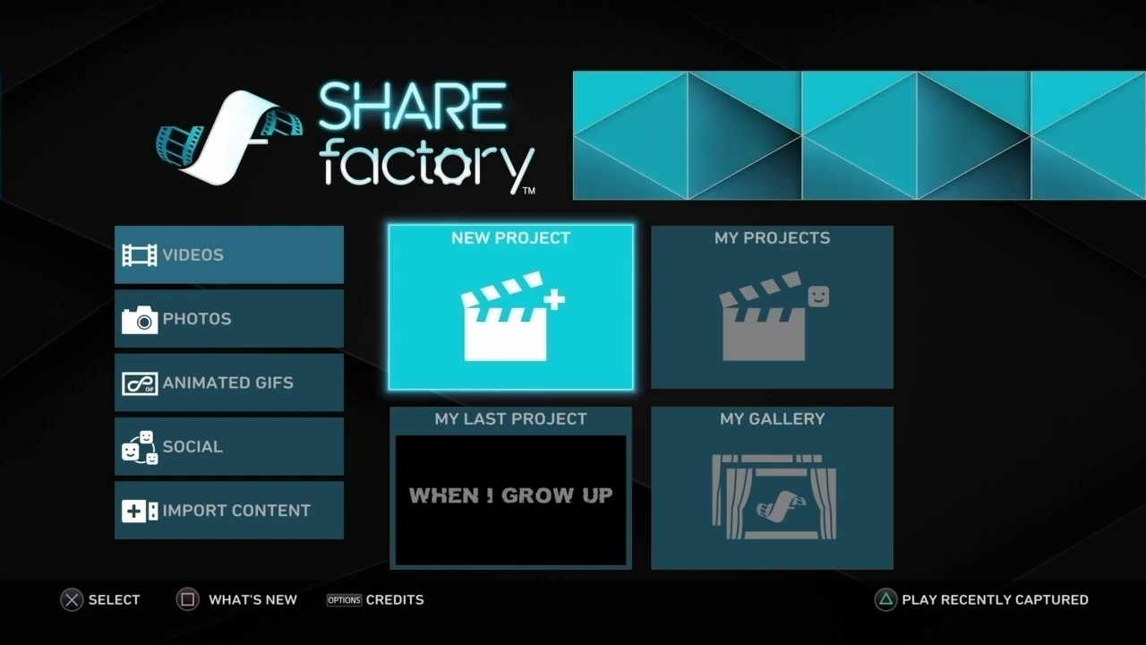
{"action": "key", "text": "Right"}
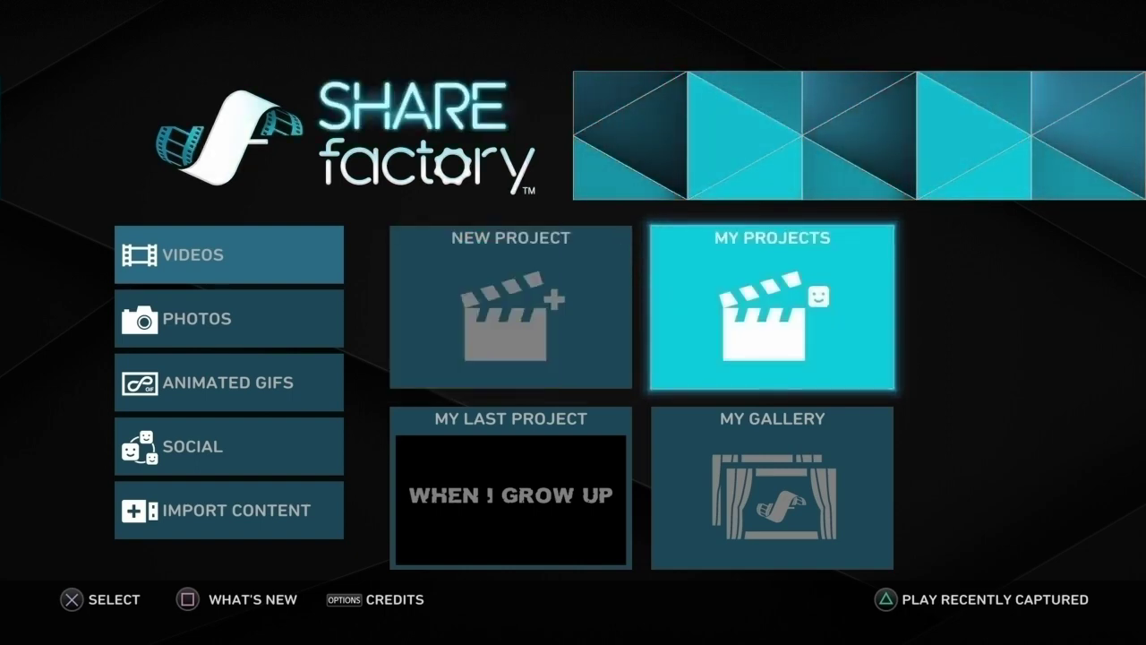
{"action": "key", "text": "Left"}
{"action": "key", "text": "Down"}
{"action": "key", "text": "Up"}
{"action": "key", "text": "Right"}
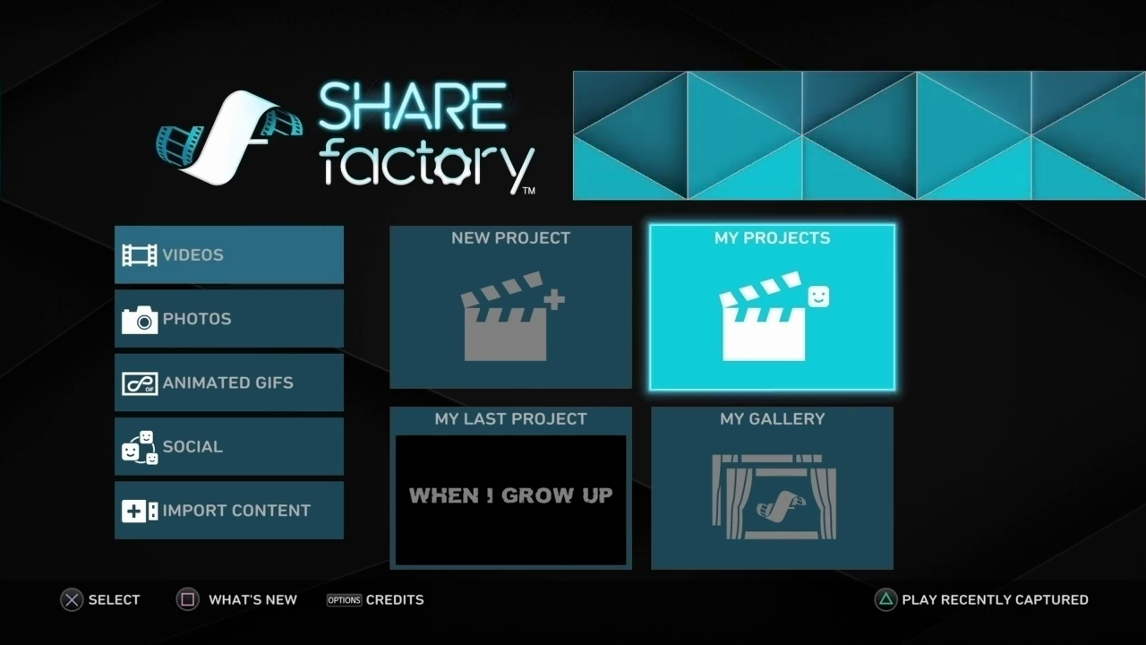
{"action": "key", "text": "Left"}
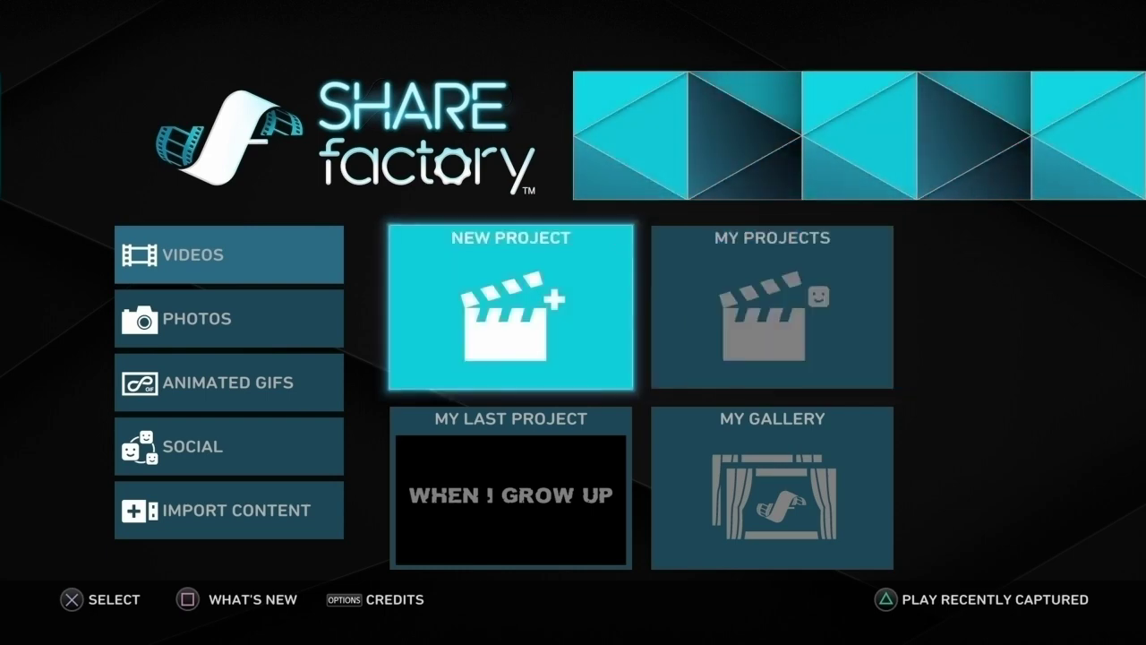
{"action": "key", "text": "Down"}
{"action": "key", "text": "Right"}
{"action": "key", "text": "Up"}
{"action": "key", "text": "Left"}
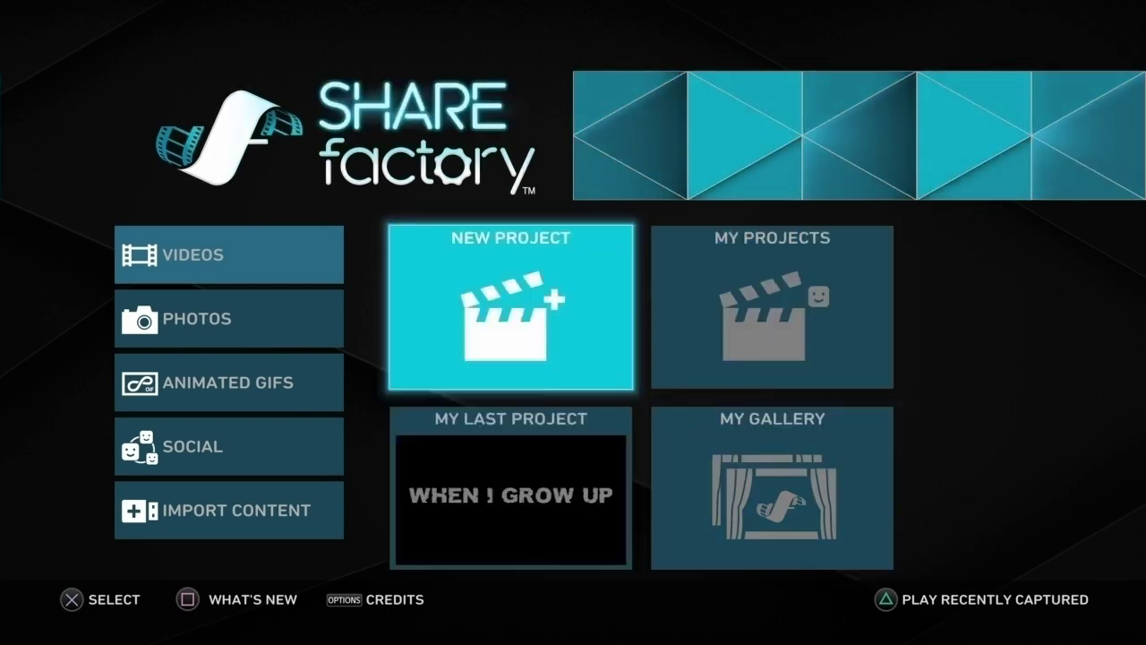
{"action": "key", "text": "Right"}
{"action": "key", "text": "Down"}
{"action": "key", "text": "Left"}
{"action": "key", "text": "Up"}
{"action": "key", "text": "Right"}
{"action": "key", "text": "Down"}
{"action": "key", "text": "Left"}
{"action": "key", "text": "Up"}
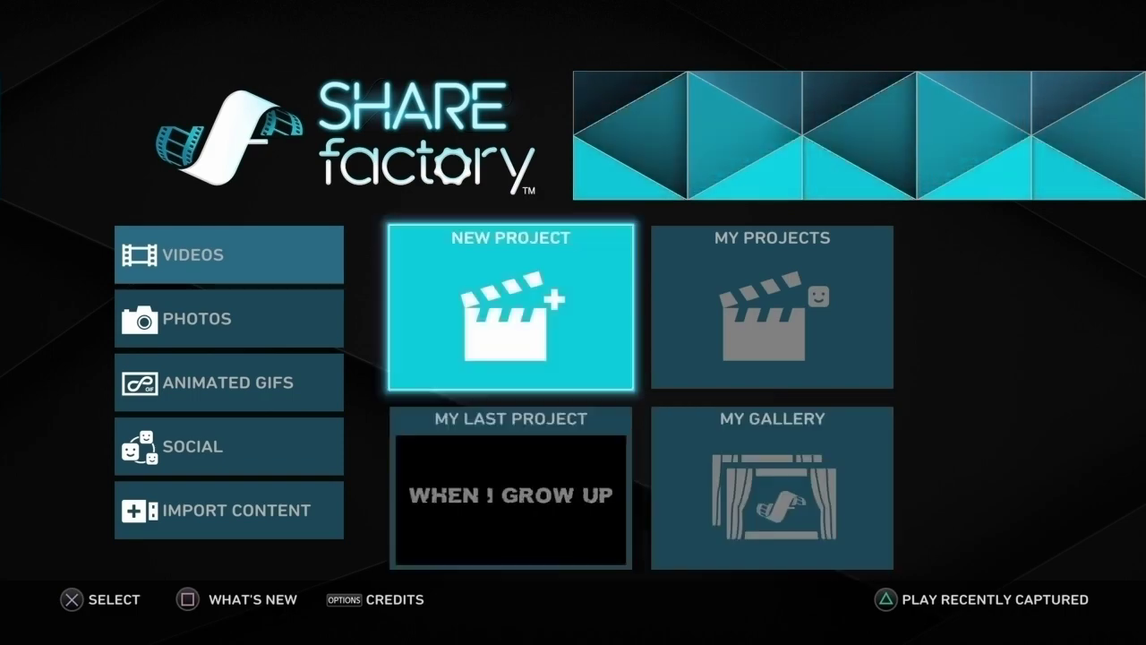
{"action": "key", "text": "Right"}
{"action": "key", "text": "Down"}
{"action": "key", "text": "Left"}
{"action": "key", "text": "Up"}
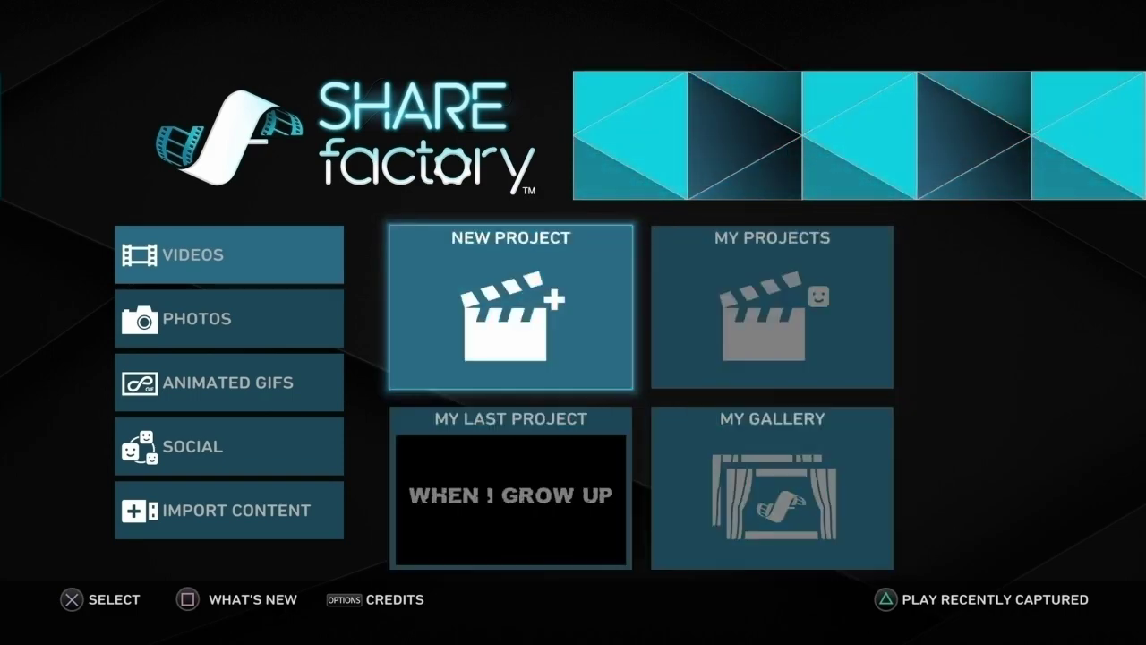
Start a new video project and browse through the most recent themes
{"action": "key", "text": "Return"}
{"action": "key", "text": "Down"}
{"action": "key", "text": "Right"}
{"action": "key", "text": "Left"}
{"action": "key", "text": "Down"}
{"action": "key", "text": "Down"}
{"action": "key", "text": "Down"}
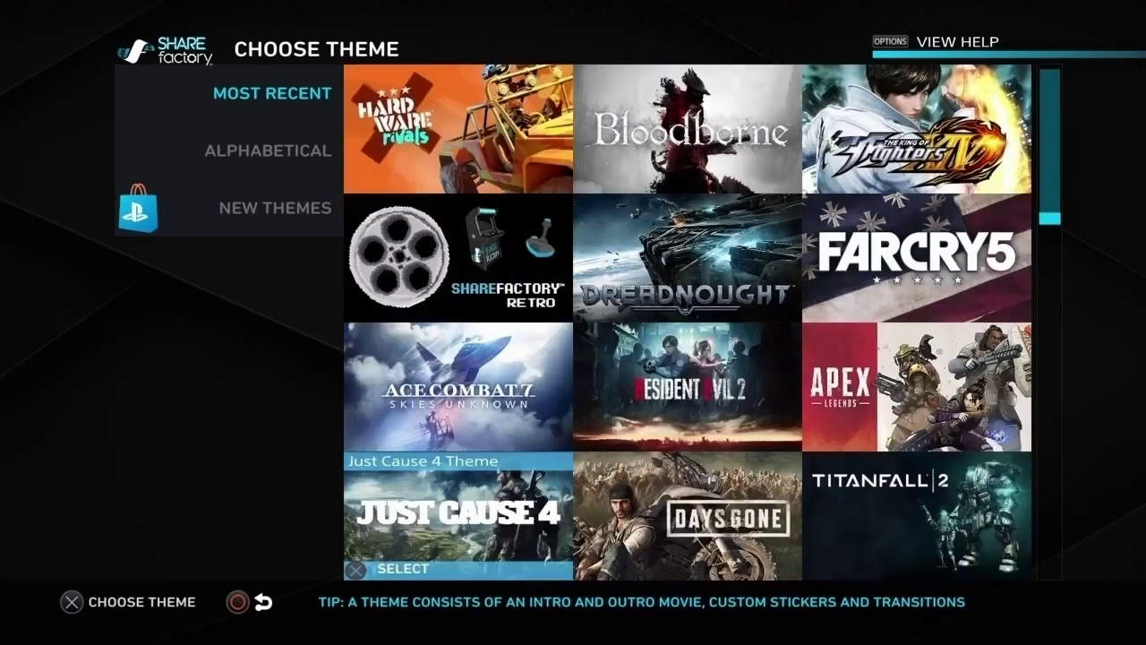
{"action": "key", "text": "Down"}
{"action": "key", "text": "Down"}
{"action": "key", "text": "Down"}
{"action": "key", "text": "Down"}
{"action": "key", "text": "Down"}
{"action": "key", "text": "Down"}
{"action": "key", "text": "Down"}
{"action": "key", "text": "Down"}
{"action": "key", "text": "Up"}
{"action": "key", "text": "Up"}
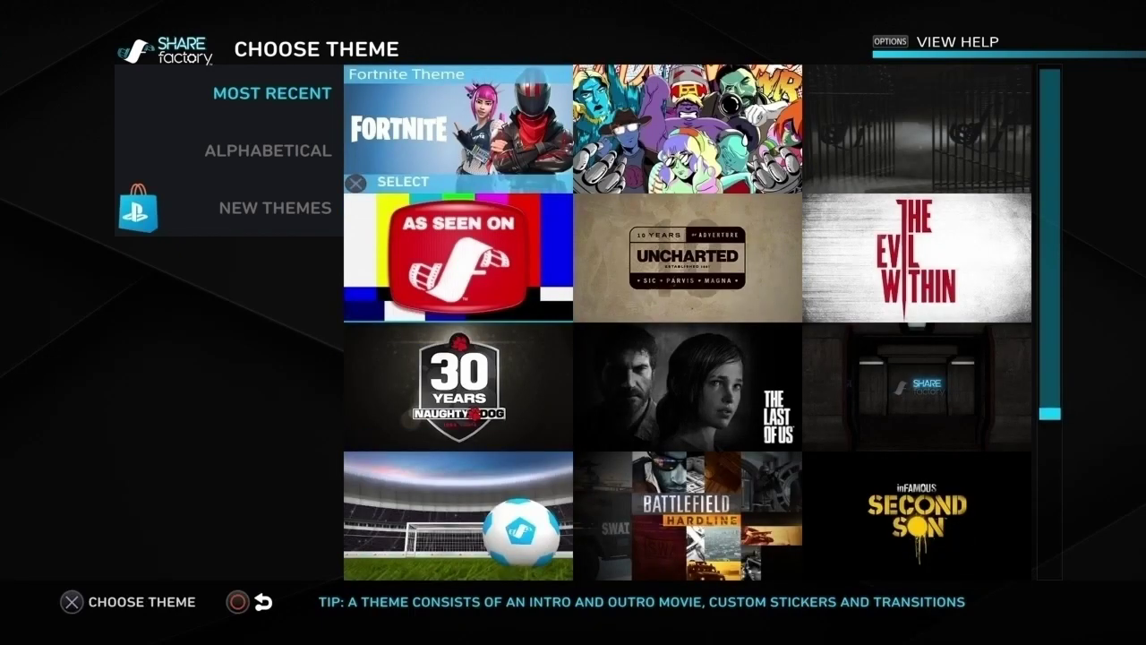
Examine the theme categories, including New Themes, and look through the list of available themes
{"action": "key", "text": "Left"}
{"action": "key", "text": "Down"}
{"action": "key", "text": "Down"}
{"action": "key", "text": "Up"}
{"action": "key", "text": "Down"}
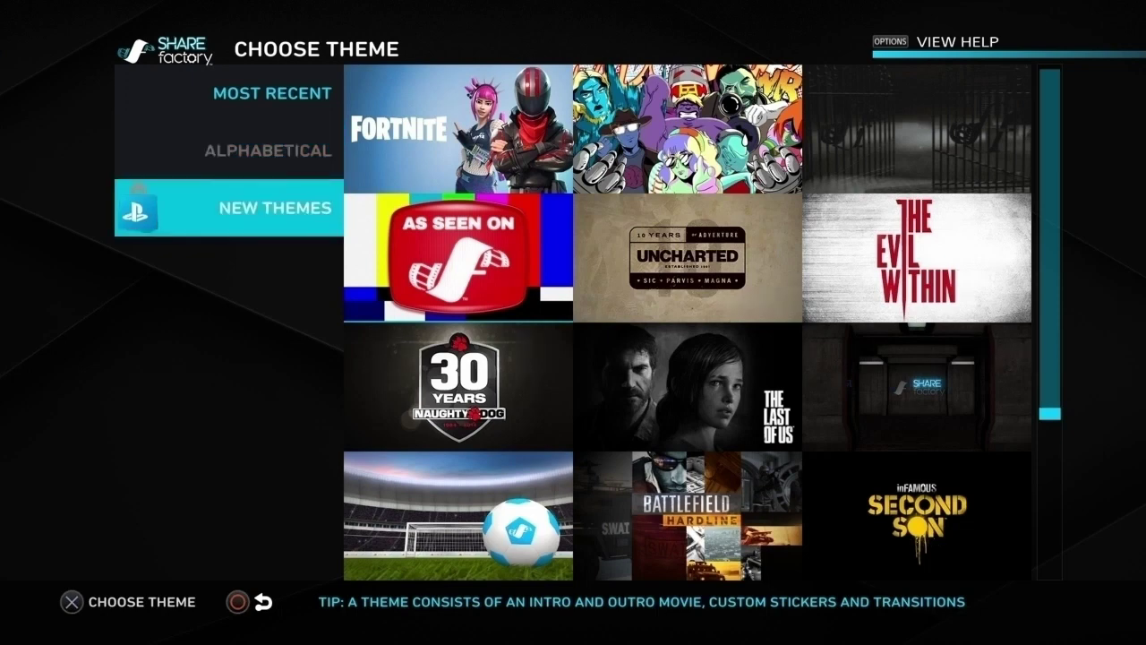
{"action": "key", "text": "Right"}
{"action": "key", "text": "Up"}
{"action": "key", "text": "Up"}
{"action": "key", "text": "Up"}
{"action": "key", "text": "Up"}
{"action": "key", "text": "Up"}
{"action": "key", "text": "Up"}
{"action": "key", "text": "Up"}
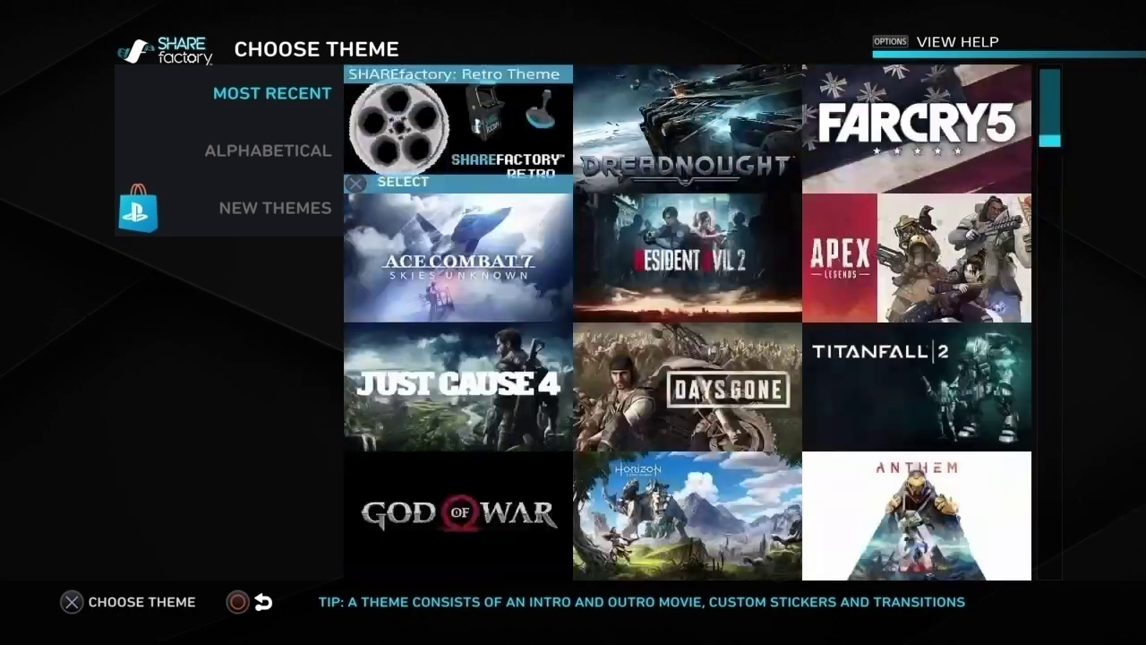
{"action": "key", "text": "Up"}
{"action": "key", "text": "Up"}
{"action": "key", "text": "Down"}
{"action": "key", "text": "Right"}
{"action": "key", "text": "Right"}
{"action": "key", "text": "Down"}
{"action": "key", "text": "Down"}
{"action": "key", "text": "Down"}
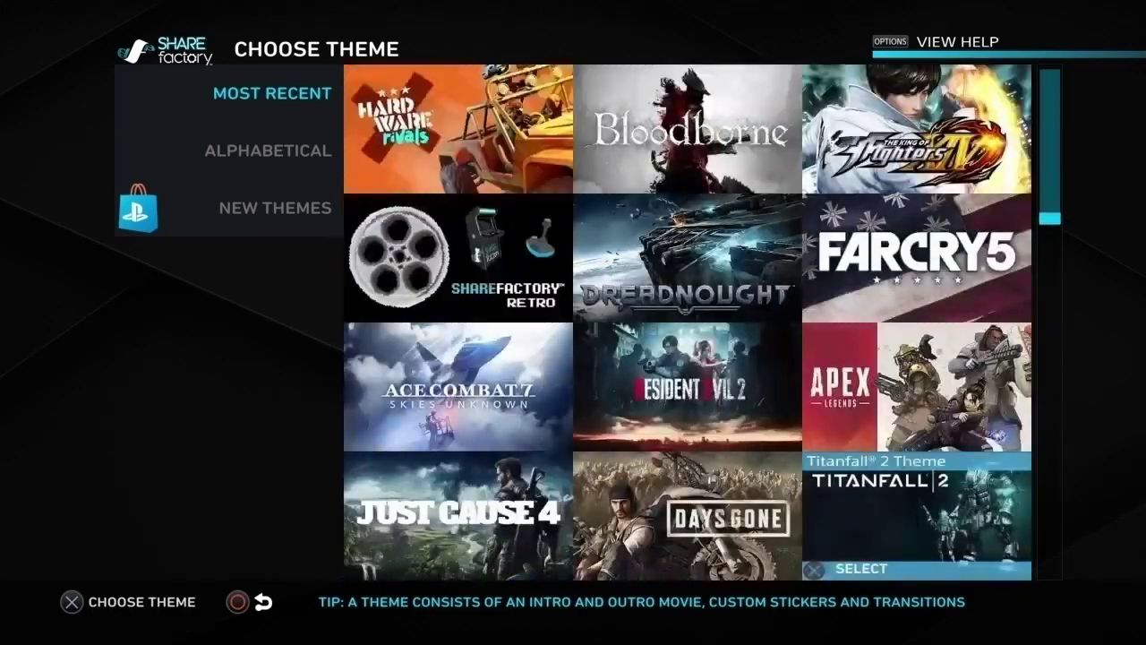
{"action": "key", "text": "Down"}
{"action": "key", "text": "Down"}
{"action": "key", "text": "Down"}
{"action": "key", "text": "Down"}
{"action": "key", "text": "Down"}
{"action": "key", "text": "Left"}
{"action": "key", "text": "Left"}
{"action": "key", "text": "Up"}
{"action": "key", "text": "Up"}
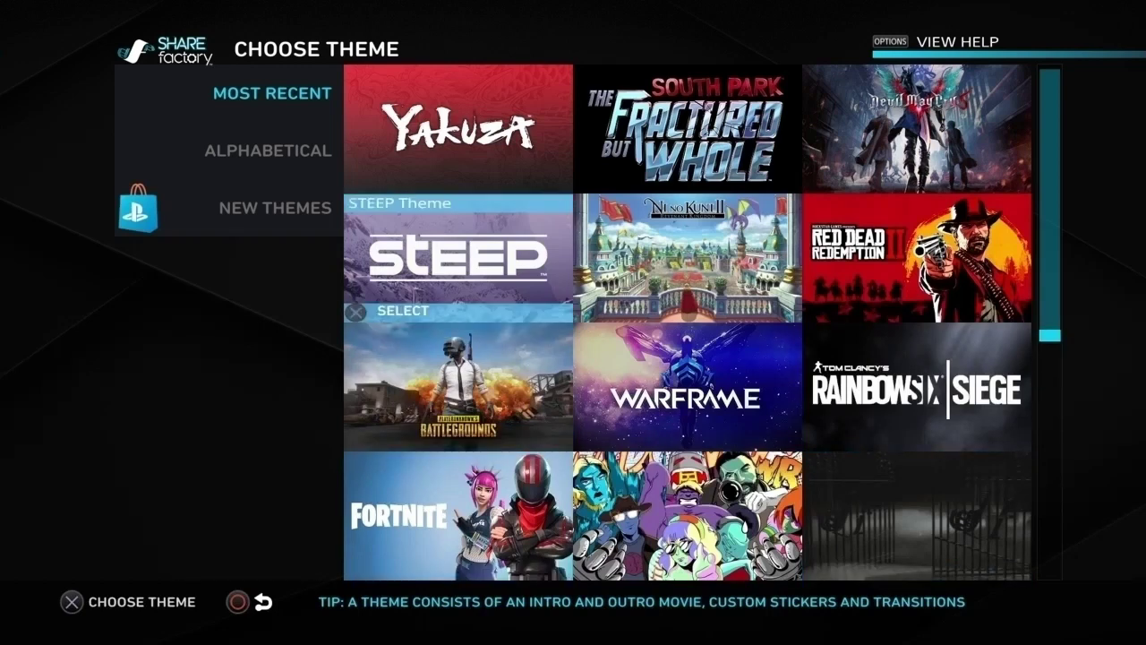
{"action": "key", "text": "Right"}
{"action": "key", "text": "Left"}
{"action": "key", "text": "Down"}
{"action": "key", "text": "Up"}
{"action": "key", "text": "Right"}
{"action": "key", "text": "Down"}
{"action": "key", "text": "Left"}
{"action": "key", "text": "Up"}
{"action": "key", "text": "Right"}
{"action": "key", "text": "Down"}
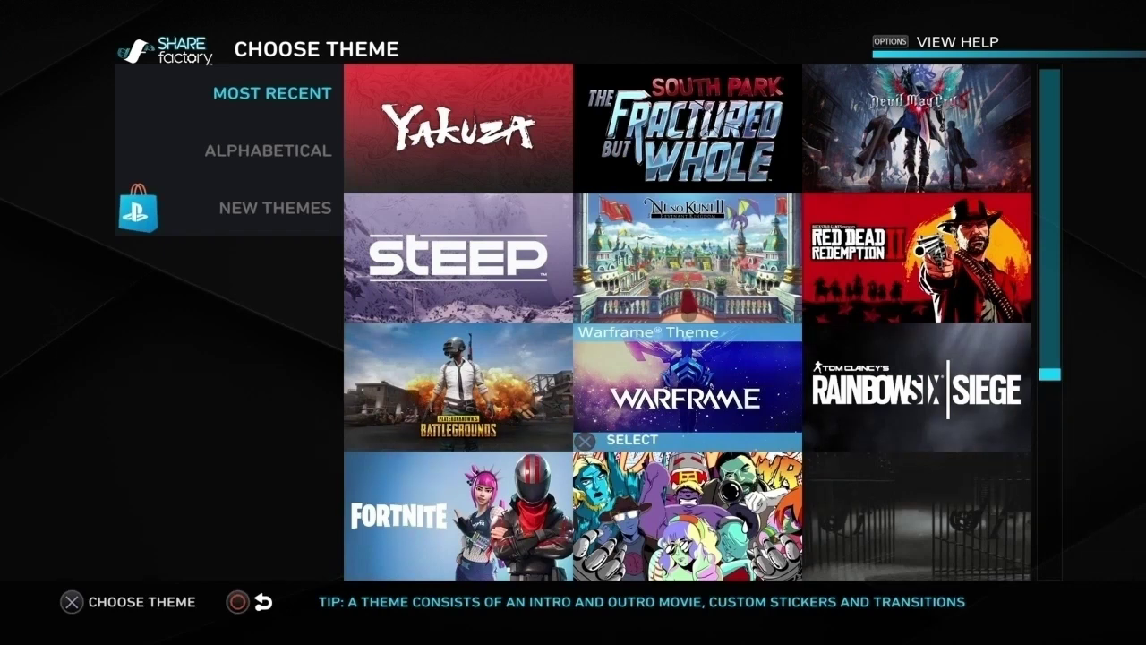
{"action": "key", "text": "Left"}
{"action": "key", "text": "Right"}
{"action": "key", "text": "Left"}
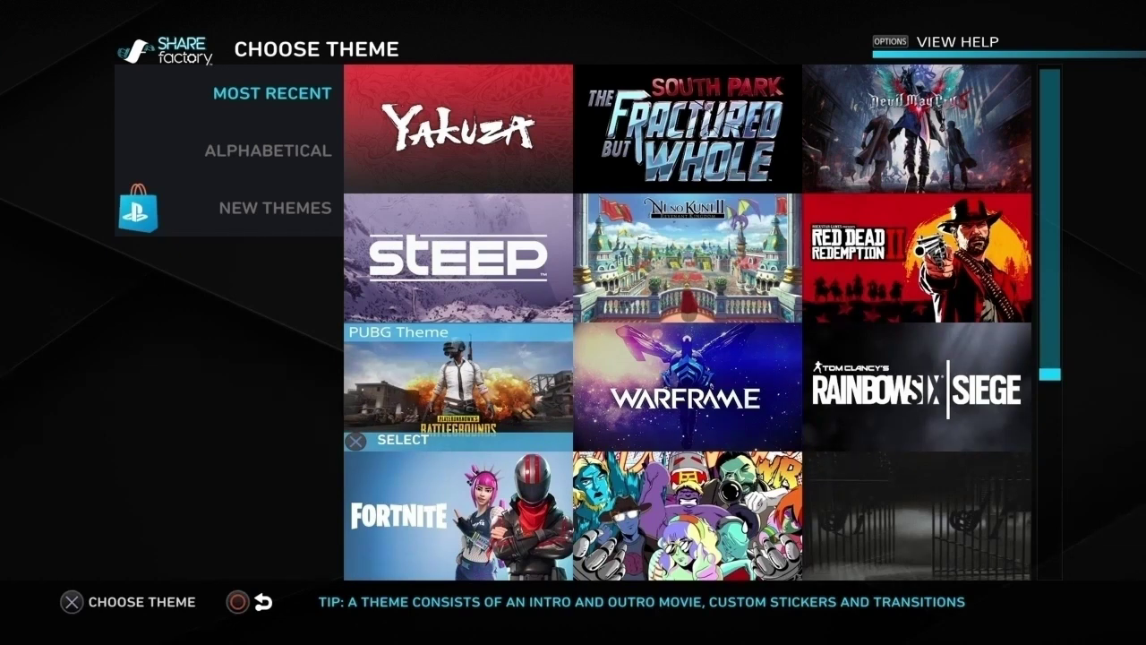
{"action": "key", "text": "Up"}
{"action": "key", "text": "Up"}
{"action": "key", "text": "Down"}
{"action": "key", "text": "Right"}
{"action": "key", "text": "Down"}
{"action": "key", "text": "Left"}
{"action": "key", "text": "Right"}
{"action": "key", "text": "Up"}
{"action": "key", "text": "Right"}
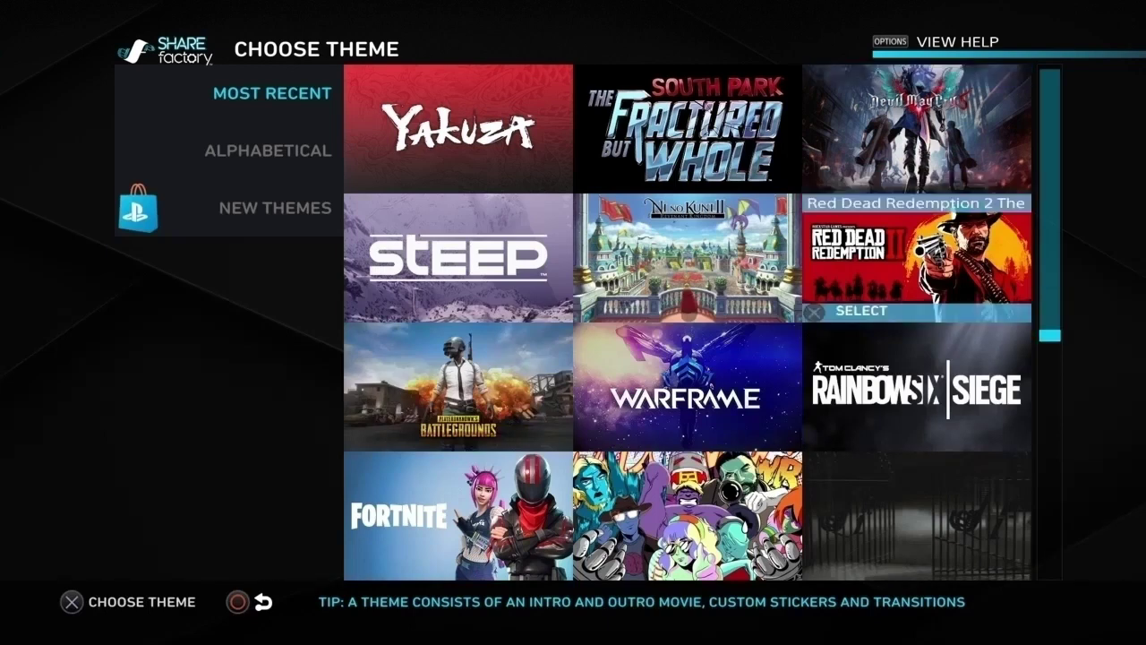
Choose the Warframe theme for the new project
{"action": "key", "text": "Left"}
{"action": "key", "text": "Left"}
{"action": "key", "text": "Down"}
{"action": "key", "text": "Down"}
{"action": "key", "text": "Right"}
{"action": "key", "text": "Up"}
{"action": "key", "text": "Down"}
{"action": "key", "text": "Up"}
{"action": "key", "text": "Return"}
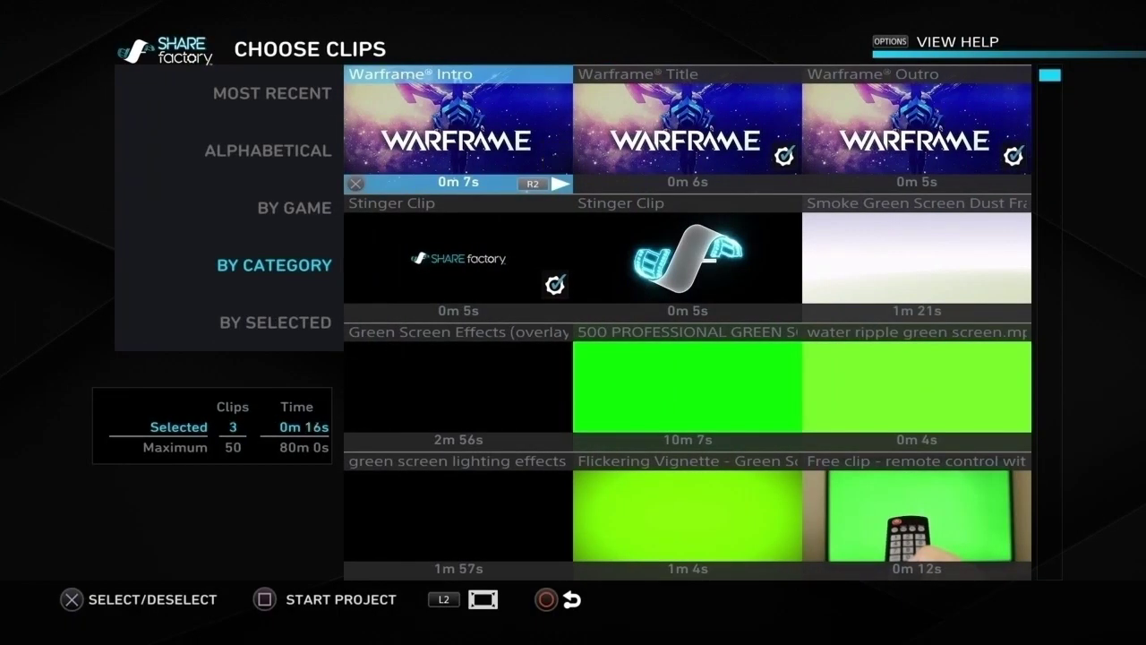
Deselect the preselected Warframe Title, Warframe Outro and SHAREfactory Stinger Clip
{"action": "key", "text": "Right"}
{"action": "key", "text": "Return"}
{"action": "key", "text": "Right"}
{"action": "key", "text": "Return"}
{"action": "key", "text": "Left"}
{"action": "key", "text": "Left"}
{"action": "key", "text": "Down"}
{"action": "key", "text": "Return"}
{"action": "key", "text": "Up"}
{"action": "key", "text": "Down"}
{"action": "key", "text": "Right"}
{"action": "key", "text": "Left"}
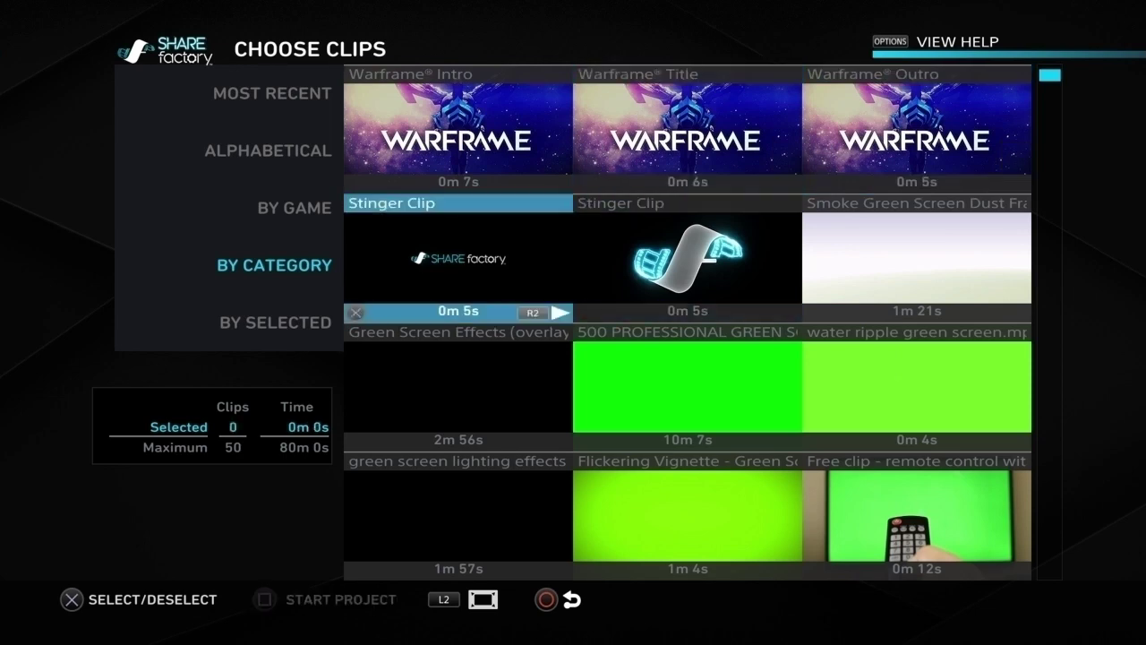
Examine the green-screen, imported and Brawlhalla clips in the category list
{"action": "key", "text": "Down"}
{"action": "key", "text": "Down"}
{"action": "key", "text": "Down"}
{"action": "key", "text": "Down"}
{"action": "key", "text": "Down"}
{"action": "key", "text": "Down"}
{"action": "key", "text": "Down"}
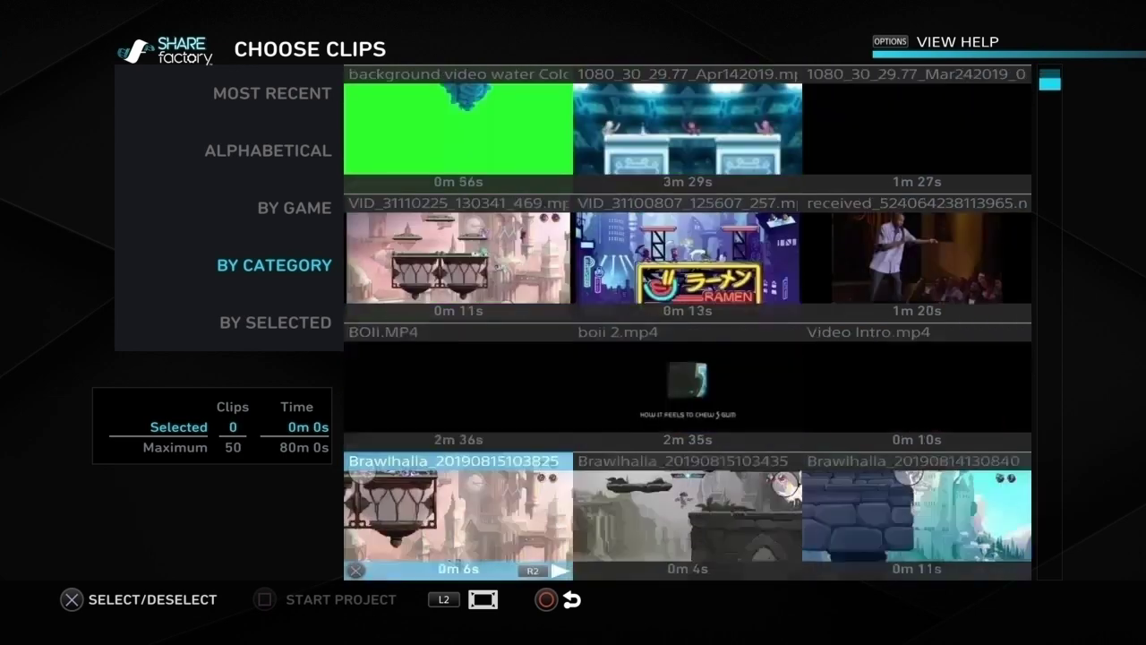
{"action": "key", "text": "Up"}
{"action": "key", "text": "Right"}
{"action": "key", "text": "Down"}
{"action": "key", "text": "Down"}
{"action": "key", "text": "Up"}
{"action": "key", "text": "Up"}
{"action": "key", "text": "Down"}
{"action": "key", "text": "Down"}
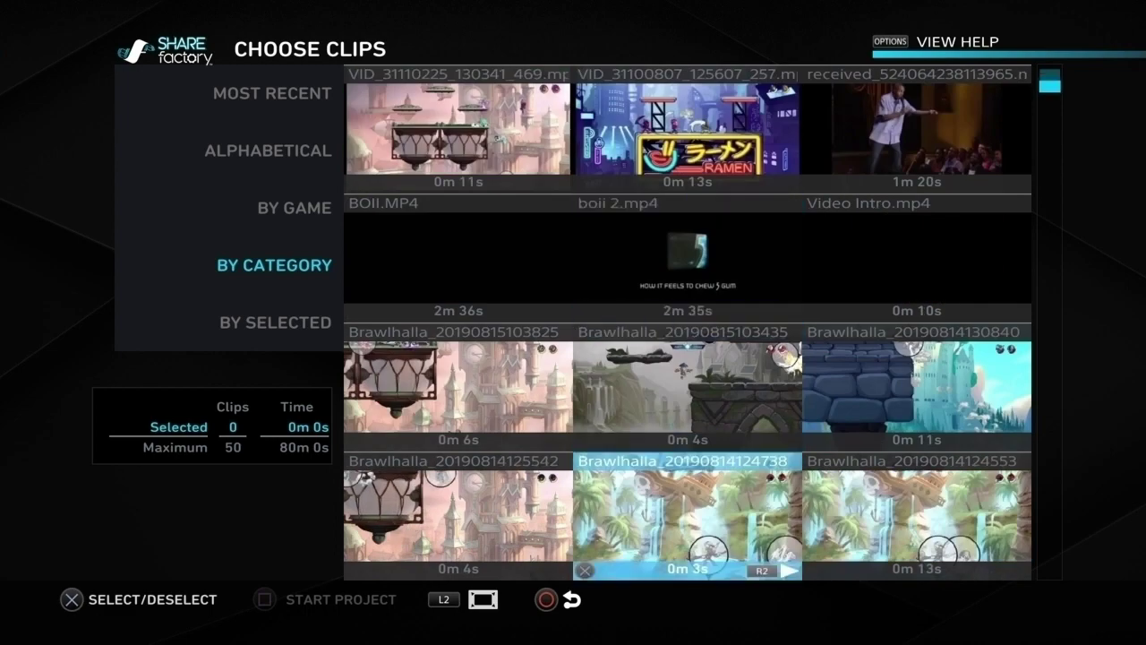
{"action": "key", "text": "Down"}
{"action": "key", "text": "Down"}
{"action": "key", "text": "Up"}
{"action": "key", "text": "Up"}
{"action": "key", "text": "Up"}
{"action": "key", "text": "Up"}
{"action": "key", "text": "Up"}
{"action": "key", "text": "Up"}
{"action": "key", "text": "Up"}
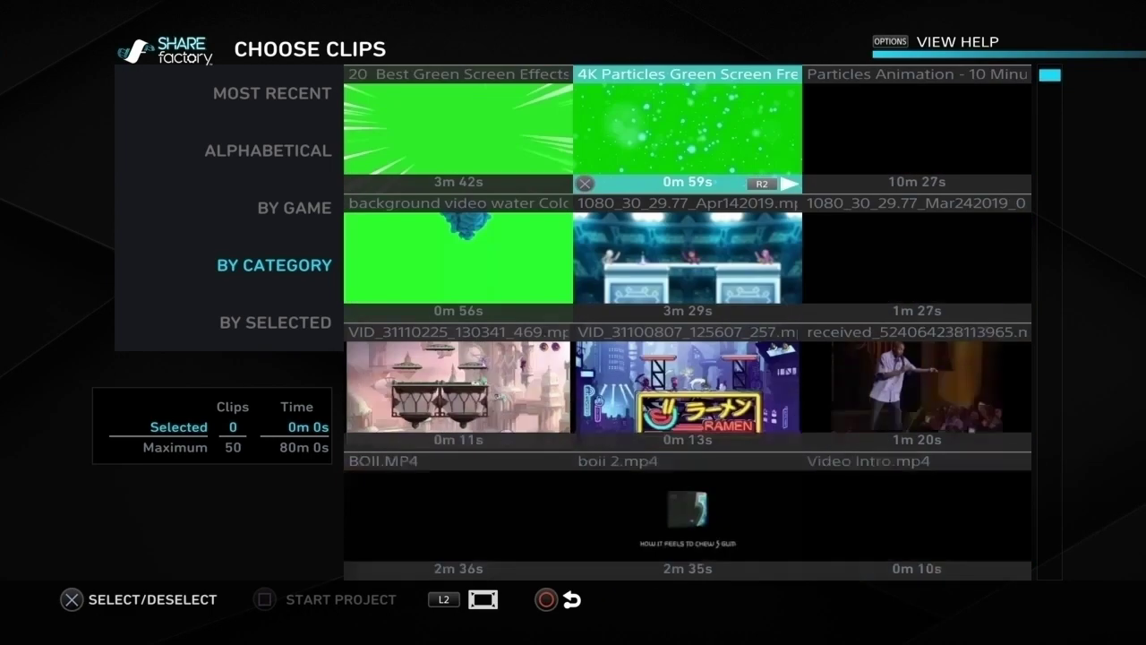
{"action": "key", "text": "Down"}
{"action": "key", "text": "Down"}
{"action": "key", "text": "Down"}
{"action": "key", "text": "Down"}
{"action": "key", "text": "Down"}
{"action": "key", "text": "Up"}
{"action": "key", "text": "Up"}
{"action": "key", "text": "Left"}
{"action": "key", "text": "Down"}
{"action": "key", "text": "Down"}
{"action": "key", "text": "Down"}
{"action": "key", "text": "Down"}
{"action": "key", "text": "Down"}
{"action": "key", "text": "Down"}
{"action": "key", "text": "Down"}
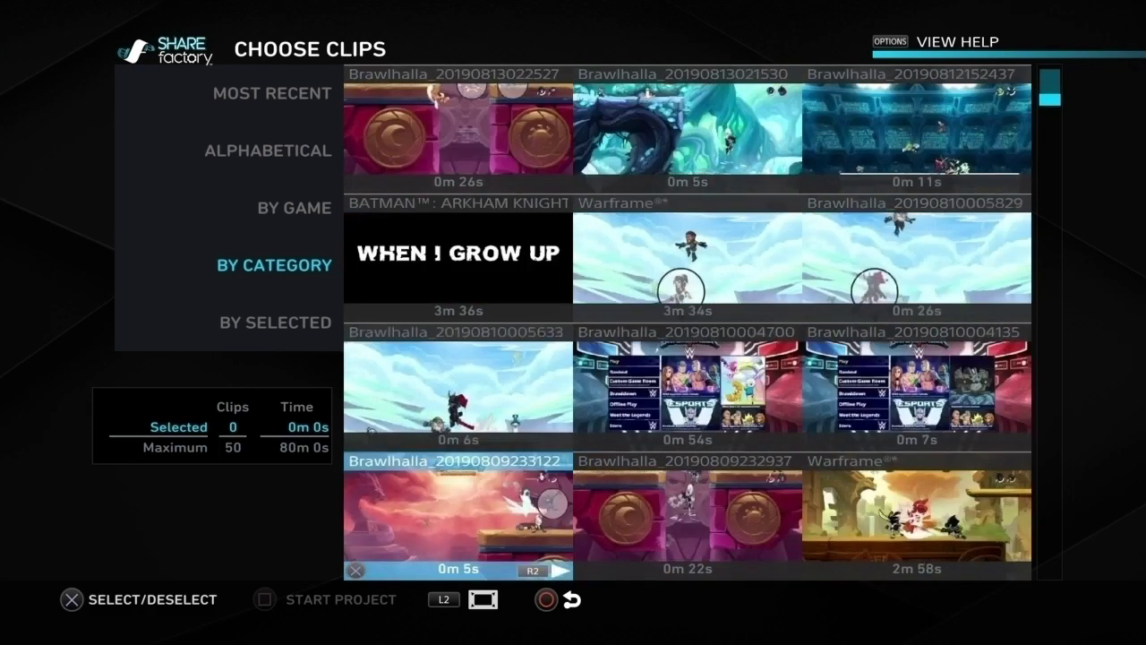
{"action": "key", "text": "Down"}
{"action": "key", "text": "Down"}
{"action": "key", "text": "Down"}
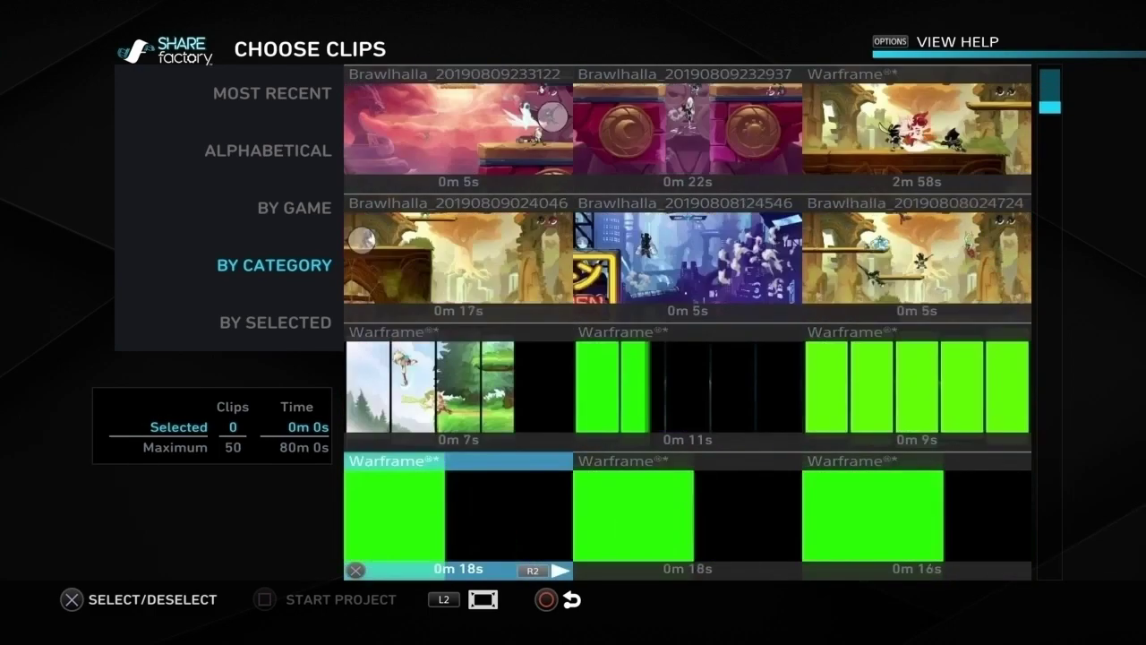
{"action": "key", "text": "Up"}
{"action": "key", "text": "Up"}
{"action": "key", "text": "Up"}
{"action": "key", "text": "Up"}
{"action": "key", "text": "Up"}
{"action": "key", "text": "Up"}
{"action": "key", "text": "Down"}
{"action": "key", "text": "Up"}
{"action": "key", "text": "Up"}
{"action": "key", "text": "Up"}
{"action": "key", "text": "Up"}
{"action": "key", "text": "Up"}
{"action": "key", "text": "Down"}
{"action": "key", "text": "Right"}
{"action": "key", "text": "Left"}
{"action": "key", "text": "Return"}
{"action": "key", "text": "Return"}
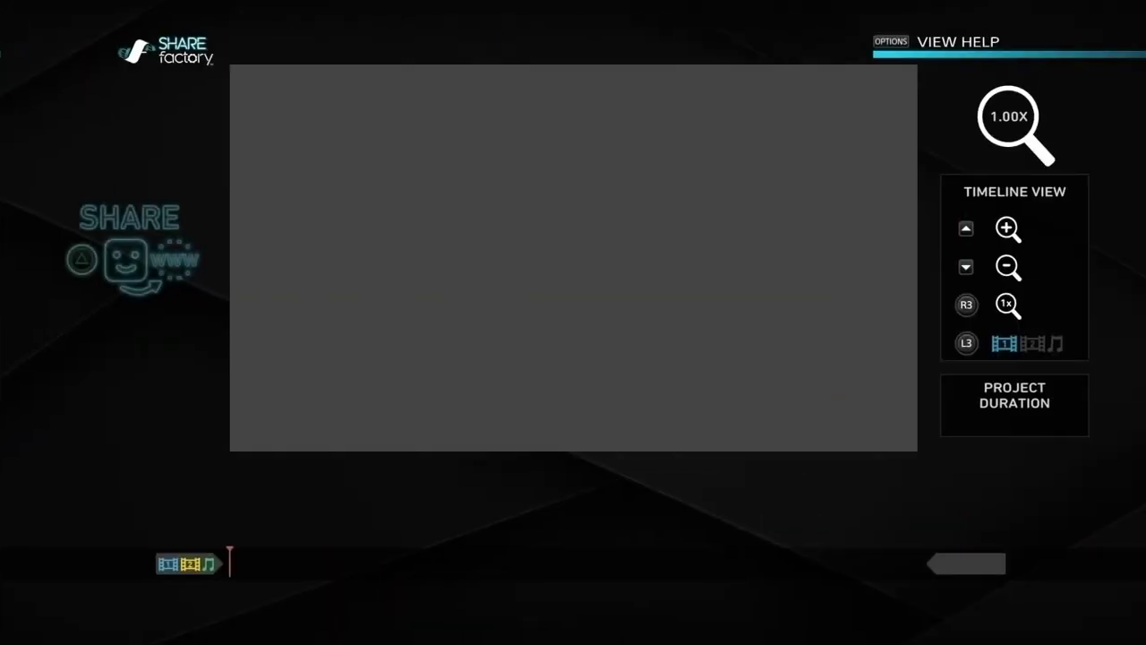
Open the overlay selection for the Brawlhalla clip at the start of the timeline
{"action": "key", "text": "Return"}
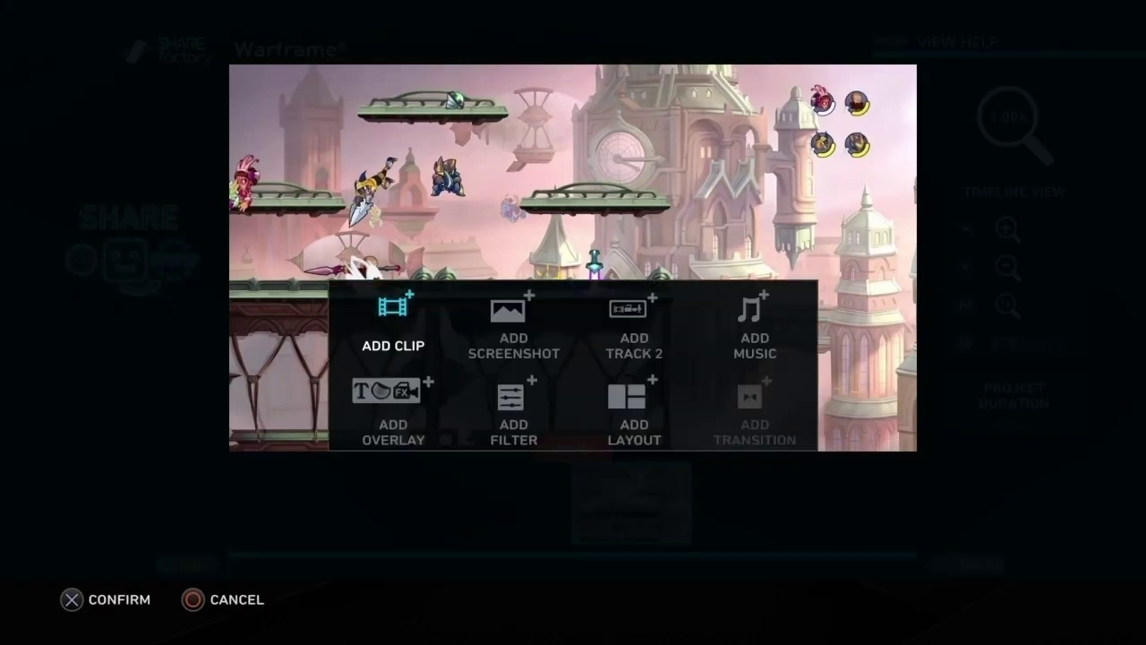
{"action": "key", "text": "Return"}
{"action": "key", "text": "Escape"}
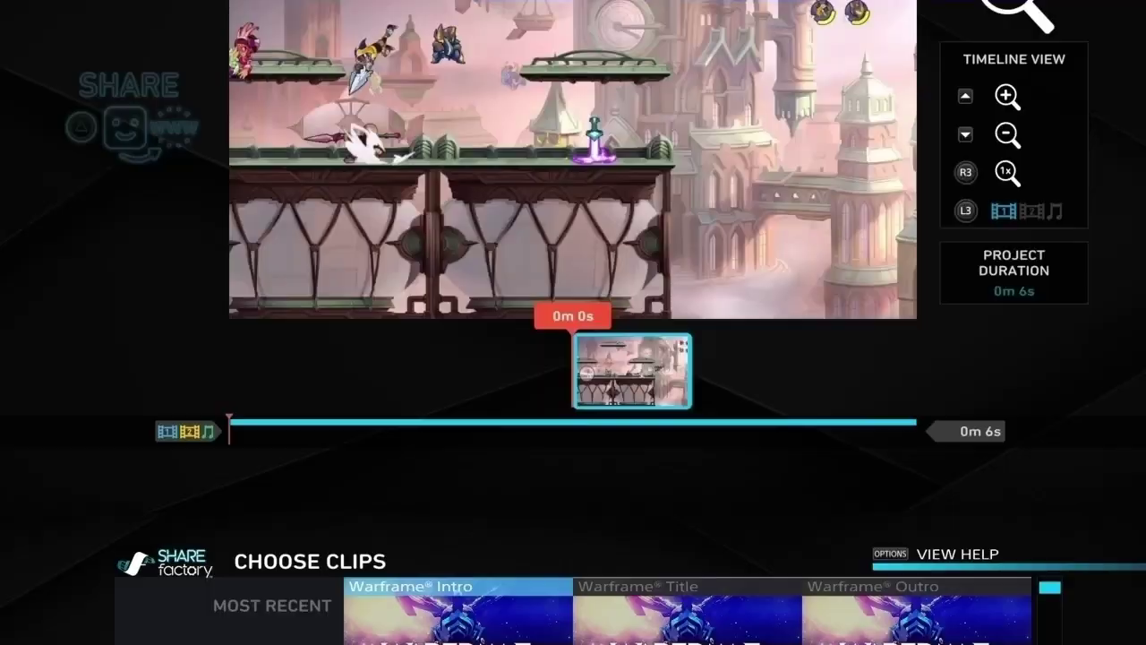
{"action": "key", "text": "Right"}
{"action": "key", "text": "Down"}
{"action": "key", "text": "Left"}
{"action": "key", "text": "Return"}
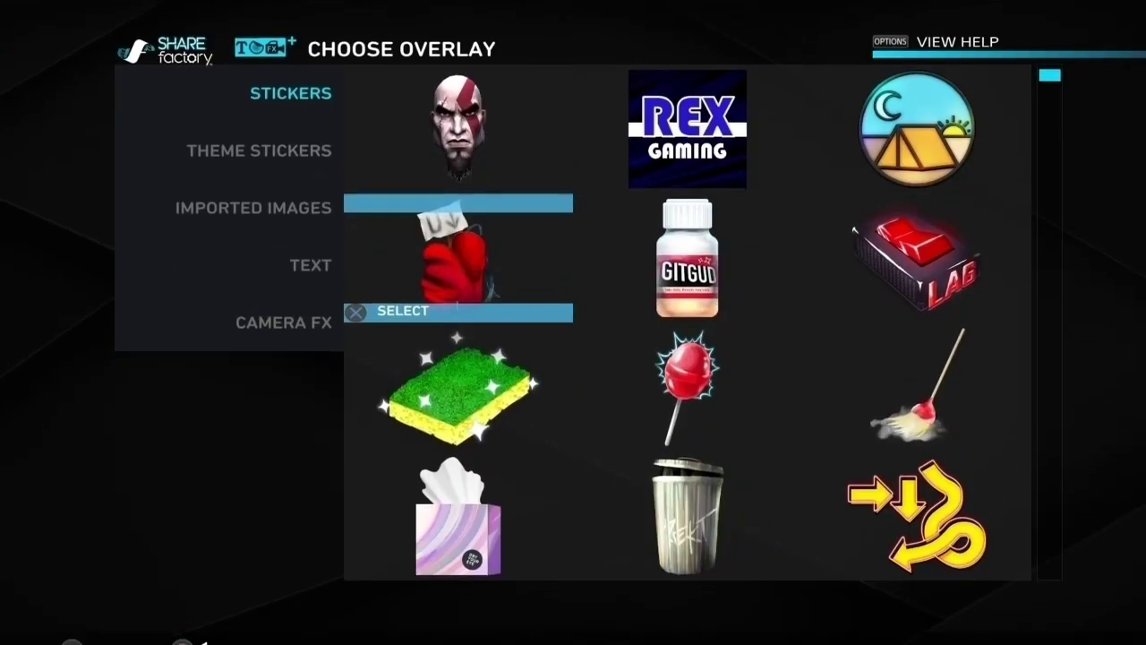
Try a Warframe-style text overlay reading REXA on the clip, and discard it
{"action": "key", "text": "Down"}
{"action": "key", "text": "Down"}
{"action": "key", "text": "Down"}
{"action": "key", "text": "Right"}
{"action": "key", "text": "Right"}
{"action": "key", "text": "Down"}
{"action": "key", "text": "Return"}
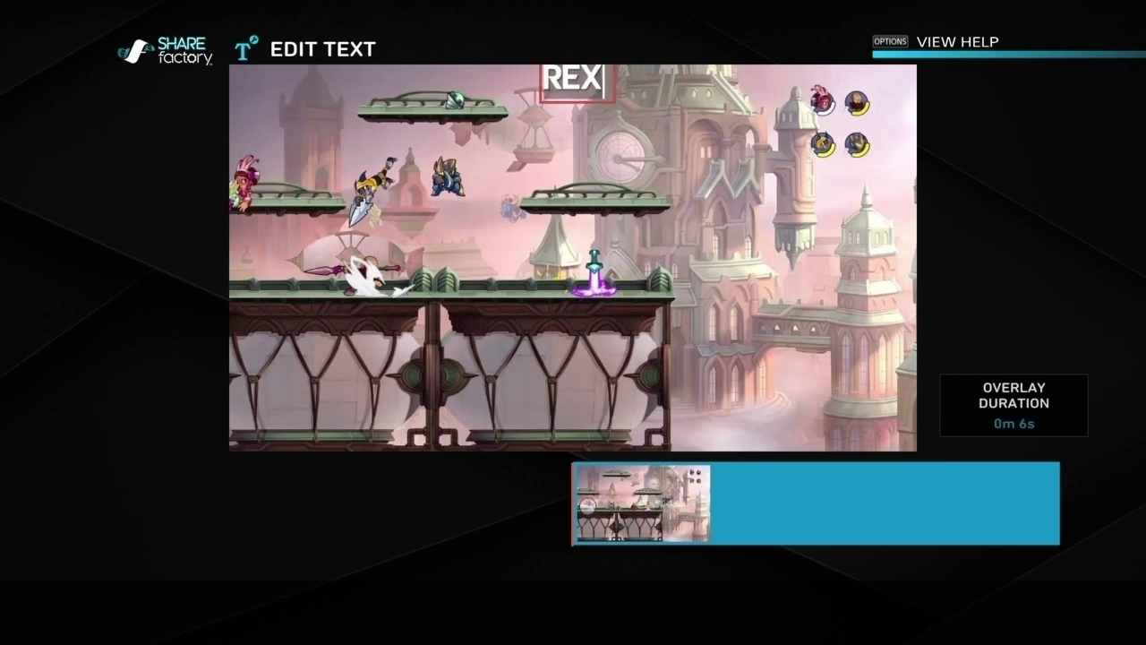
{"action": "type", "text": "A"}
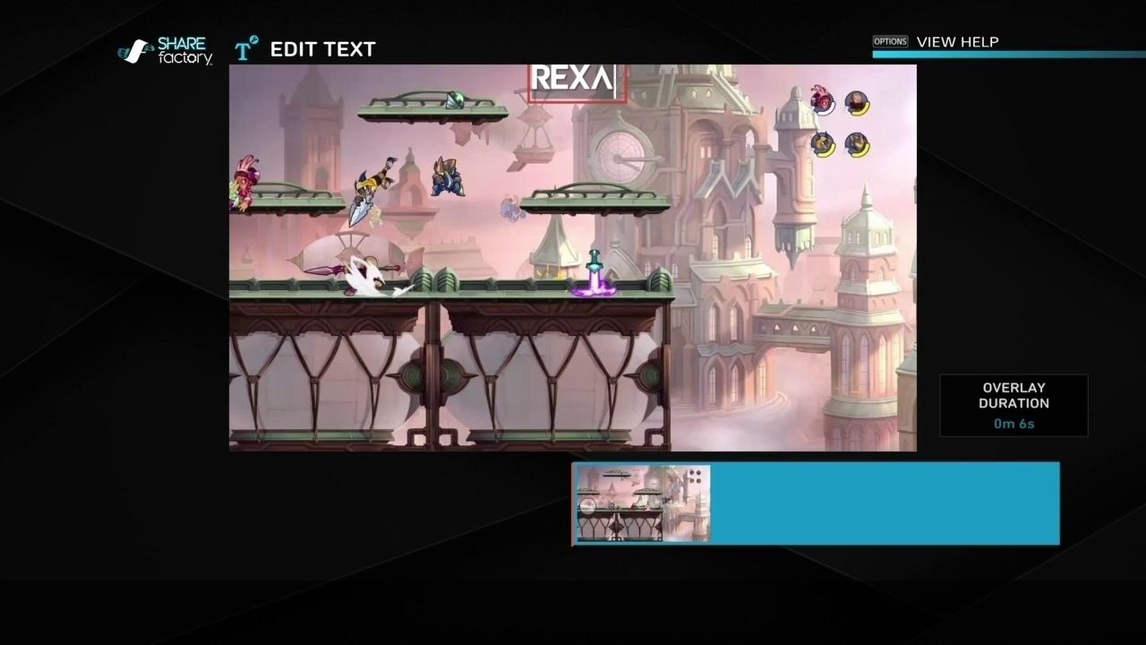
{"action": "key", "text": "BackSpace"}
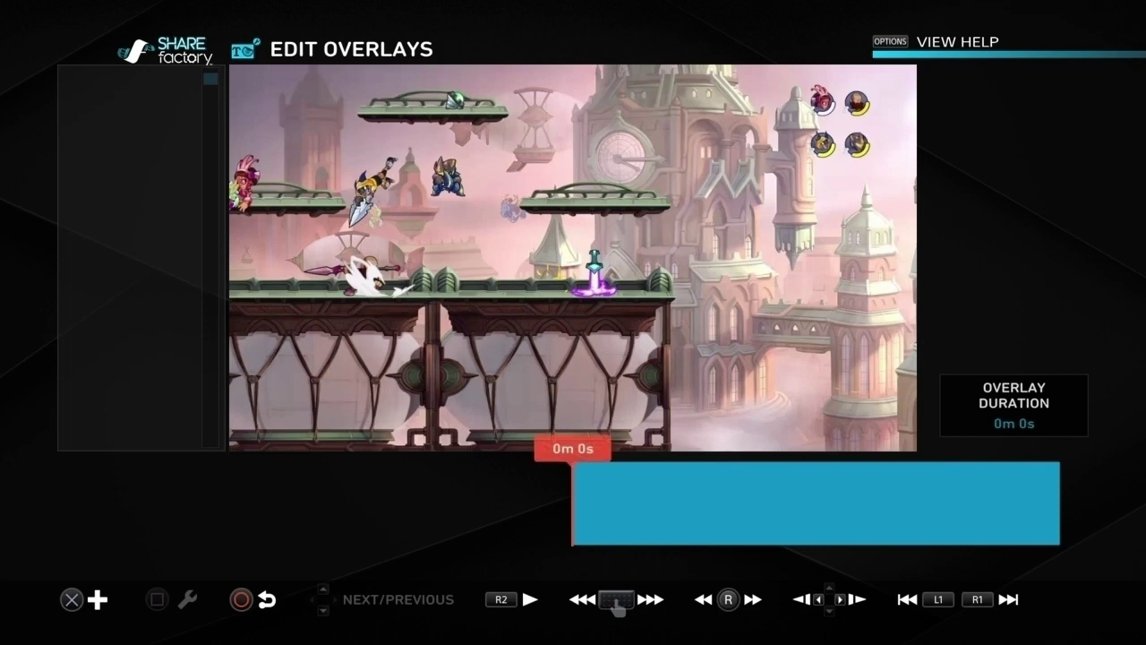
Leave the Warframe project and start a new video project
{"action": "key", "text": "Escape"}
{"action": "key", "text": "Right"}
{"action": "key", "text": "Left"}
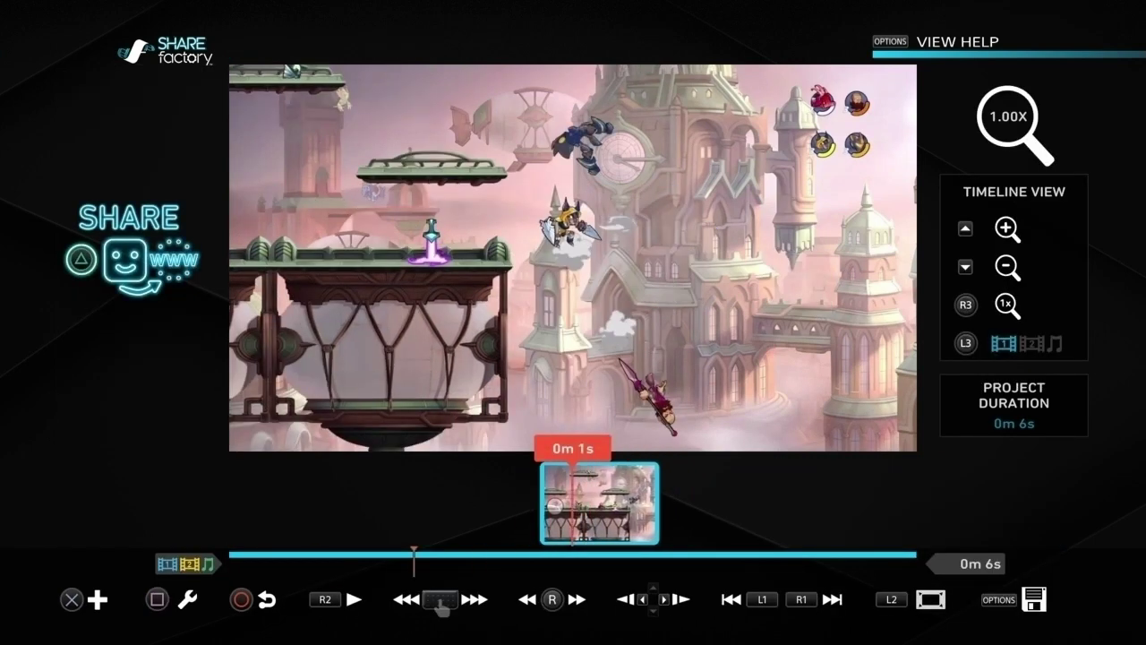
{"action": "key", "text": "Escape"}
{"action": "key", "text": "Down"}
{"action": "key", "text": "Right"}
{"action": "key", "text": "Return"}
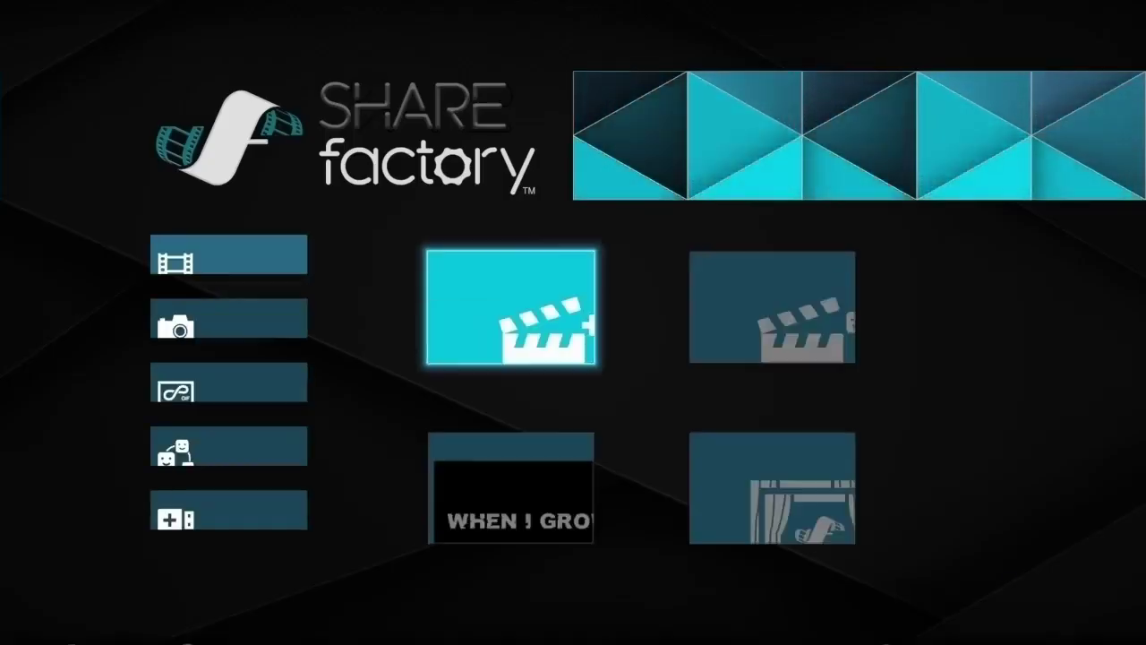
{"action": "key", "text": "Return"}
Examine the available themes in the most recent list for the new project
{"action": "key", "text": "Right"}
{"action": "key", "text": "Left"}
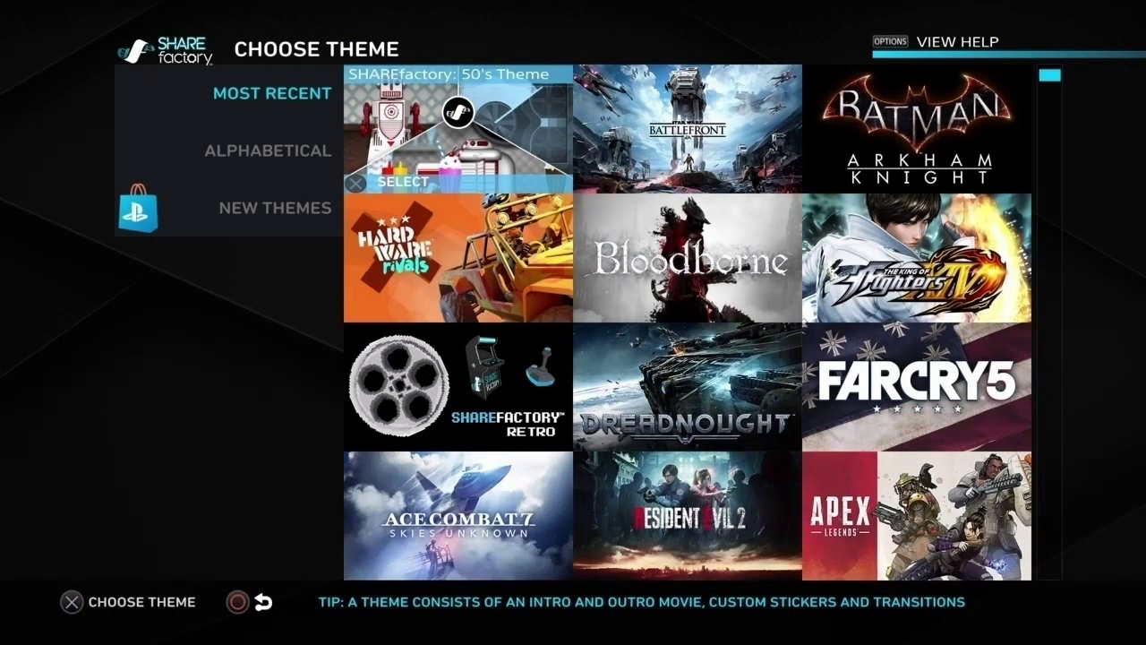
{"action": "key", "text": "Right"}
{"action": "key", "text": "Right"}
{"action": "key", "text": "Down"}
{"action": "key", "text": "Left"}
{"action": "key", "text": "Down"}
{"action": "key", "text": "Down"}
{"action": "key", "text": "Down"}
{"action": "key", "text": "Down"}
{"action": "key", "text": "Down"}
{"action": "key", "text": "Down"}
{"action": "key", "text": "Down"}
{"action": "key", "text": "Up"}
{"action": "key", "text": "Down"}
{"action": "key", "text": "Up"}
{"action": "key", "text": "Down"}
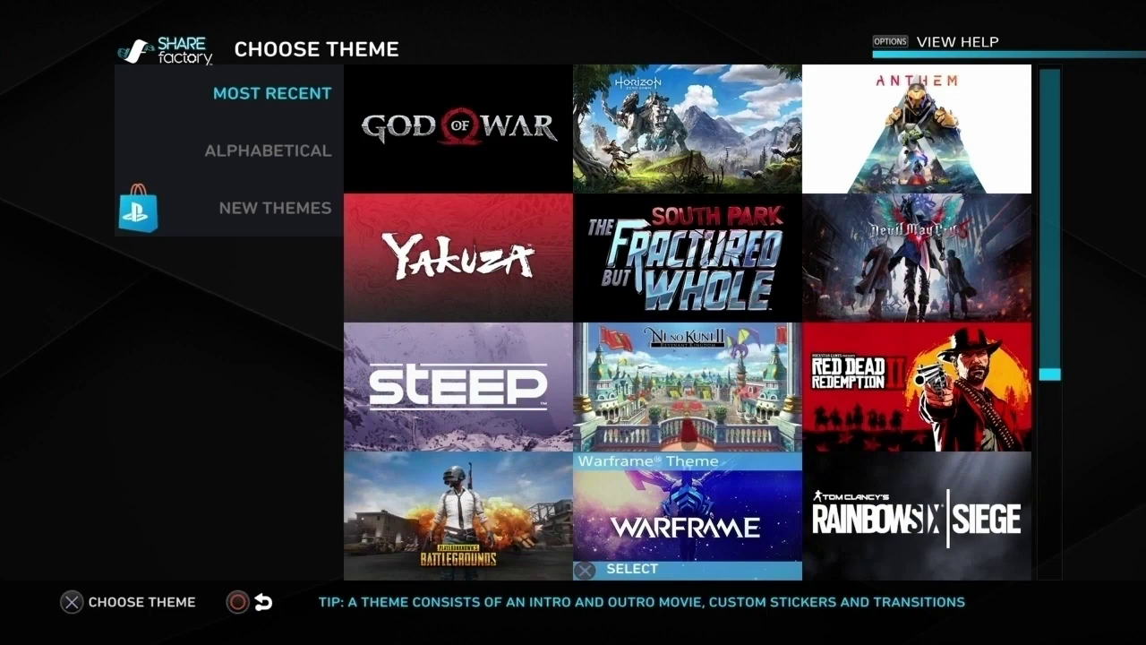
{"action": "key", "text": "Up"}
{"action": "key", "text": "Up"}
{"action": "key", "text": "Up"}
{"action": "key", "text": "Up"}
{"action": "key", "text": "Up"}
{"action": "key", "text": "Up"}
{"action": "key", "text": "Up"}
{"action": "key", "text": "Up"}
{"action": "key", "text": "Down"}
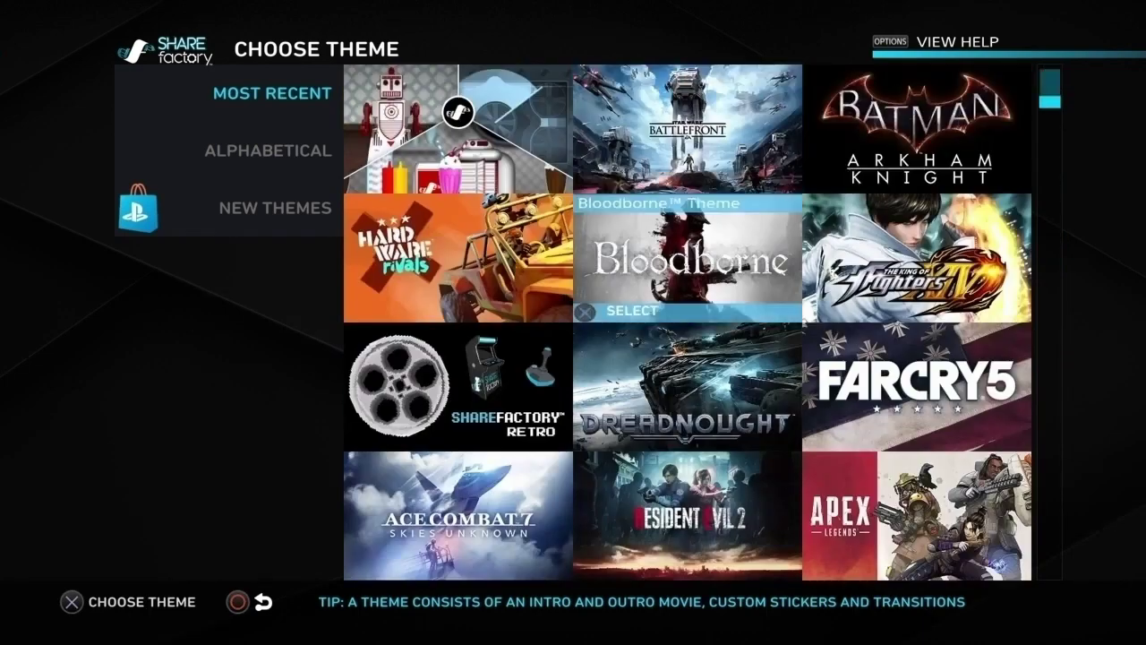
{"action": "key", "text": "Down"}
{"action": "key", "text": "Down"}
{"action": "key", "text": "Down"}
{"action": "key", "text": "Down"}
{"action": "key", "text": "Down"}
{"action": "key", "text": "Right"}
{"action": "key", "text": "Up"}
{"action": "key", "text": "Down"}
{"action": "key", "text": "Left"}
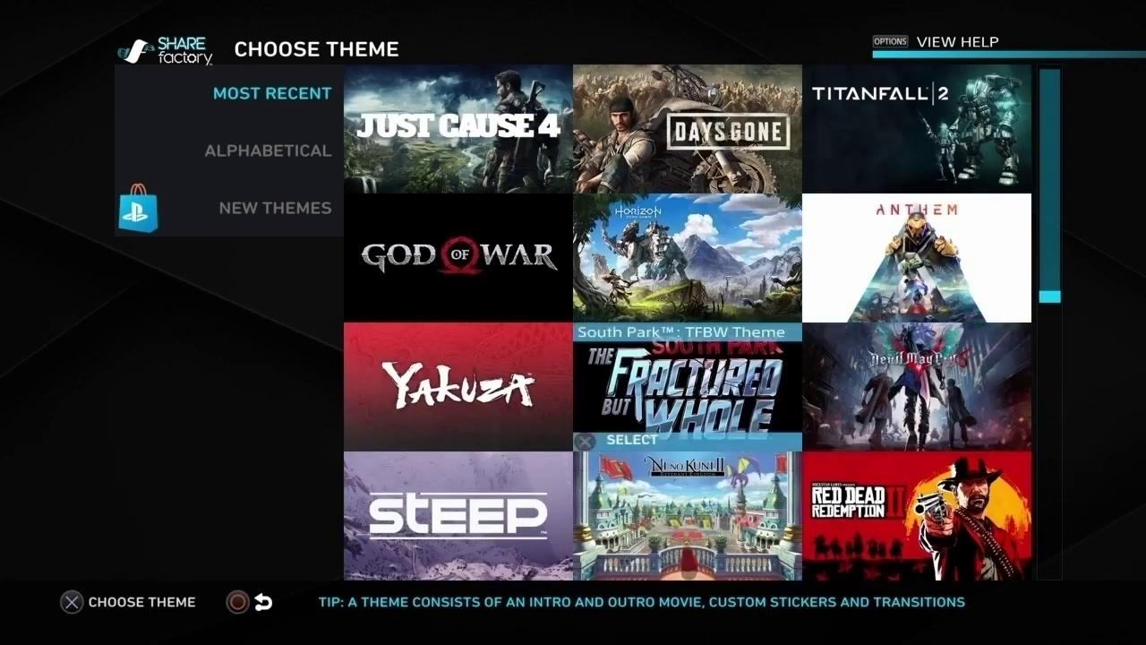
Choose the Red Dead Redemption 2 theme for the new project
{"action": "key", "text": "Left"}
{"action": "key", "text": "Down"}
{"action": "key", "text": "Down"}
{"action": "key", "text": "Up"}
{"action": "key", "text": "Right"}
{"action": "key", "text": "Right"}
{"action": "key", "text": "Return"}
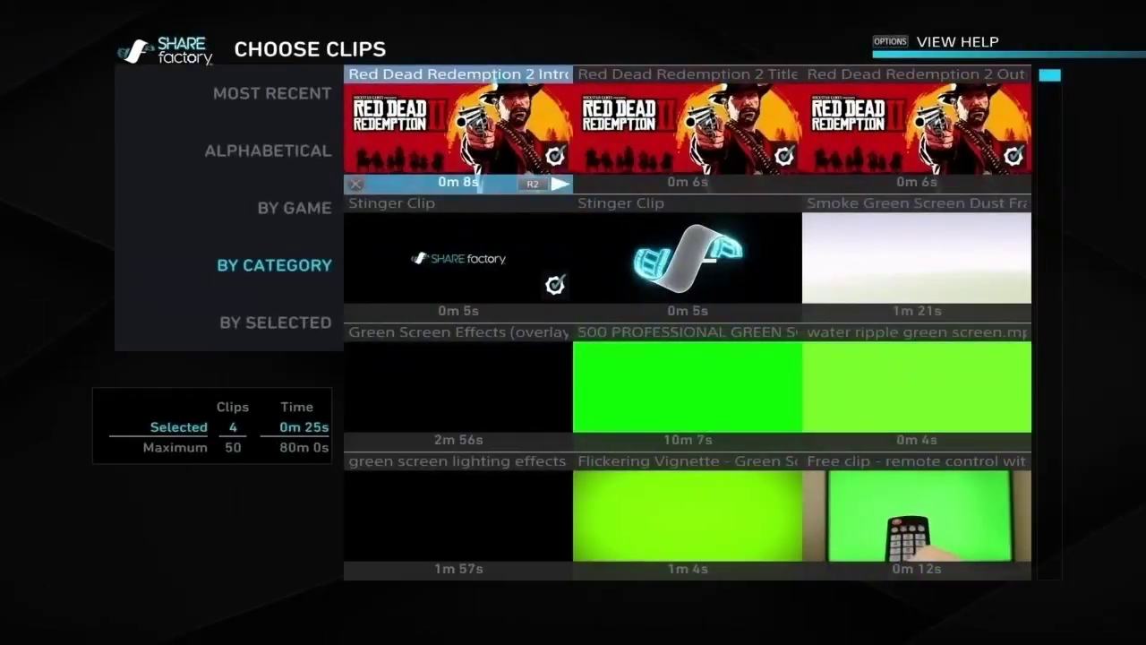
Deselect the preselected Stinger Clip and the Red Dead Redemption 2 Intro, Title and Outro
{"action": "key", "text": "Down"}
{"action": "key", "text": "Return"}
{"action": "key", "text": "Up"}
{"action": "key", "text": "Return"}
{"action": "key", "text": "Right"}
{"action": "key", "text": "Return"}
{"action": "key", "text": "Right"}
{"action": "key", "text": "Return"}
Select the second Stinger Clip with the glowing logo and start the project
{"action": "key", "text": "Left"}
{"action": "key", "text": "Down"}
{"action": "key", "text": "Return"}
{"action": "key", "text": "space"}
{"action": "key", "text": "Return"}
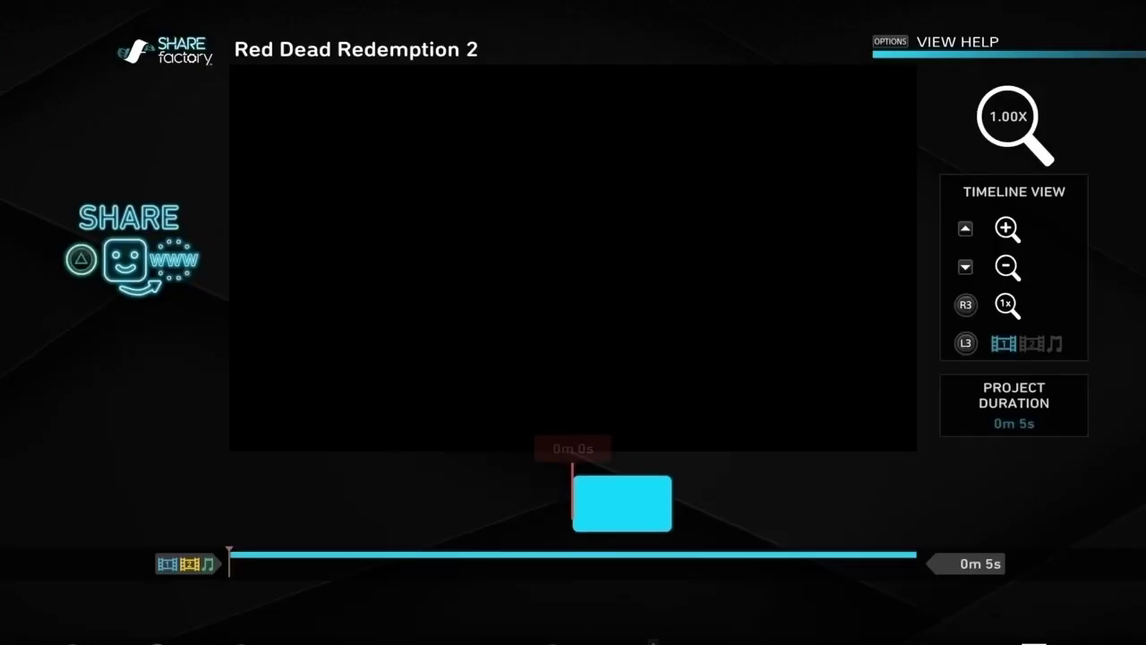
Try a text overlay reading REX17 in the large small-caps serif style
{"action": "key", "text": "Return"}
{"action": "key", "text": "Return"}
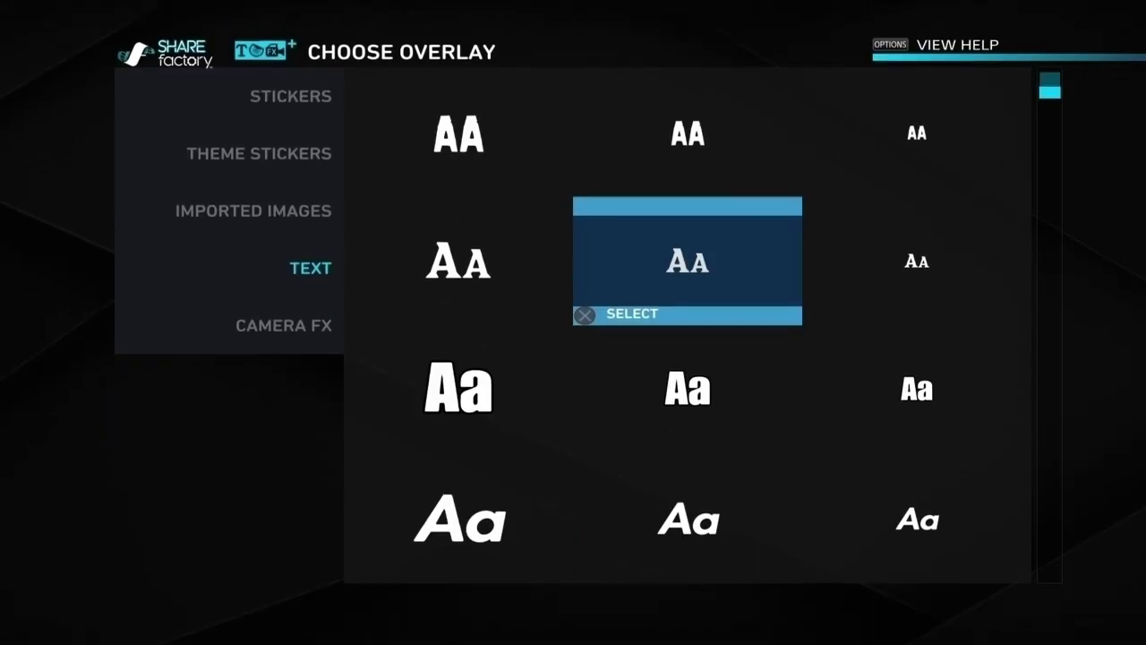
{"action": "key", "text": "Left"}
{"action": "key", "text": "Return"}
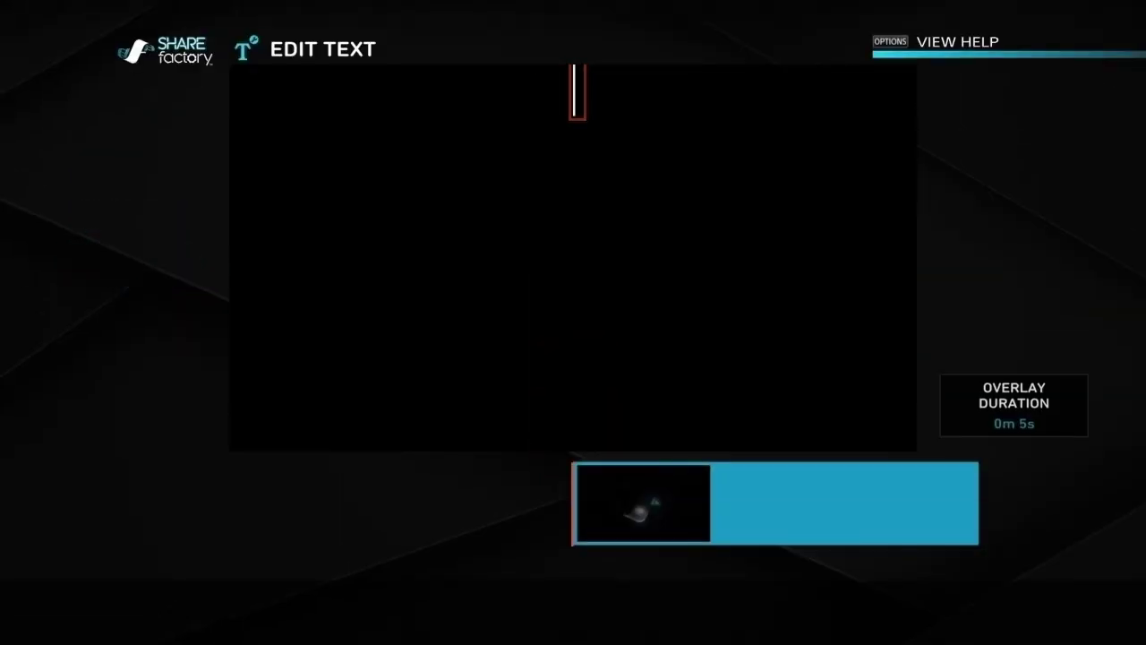
{"action": "type", "text": "RE"}
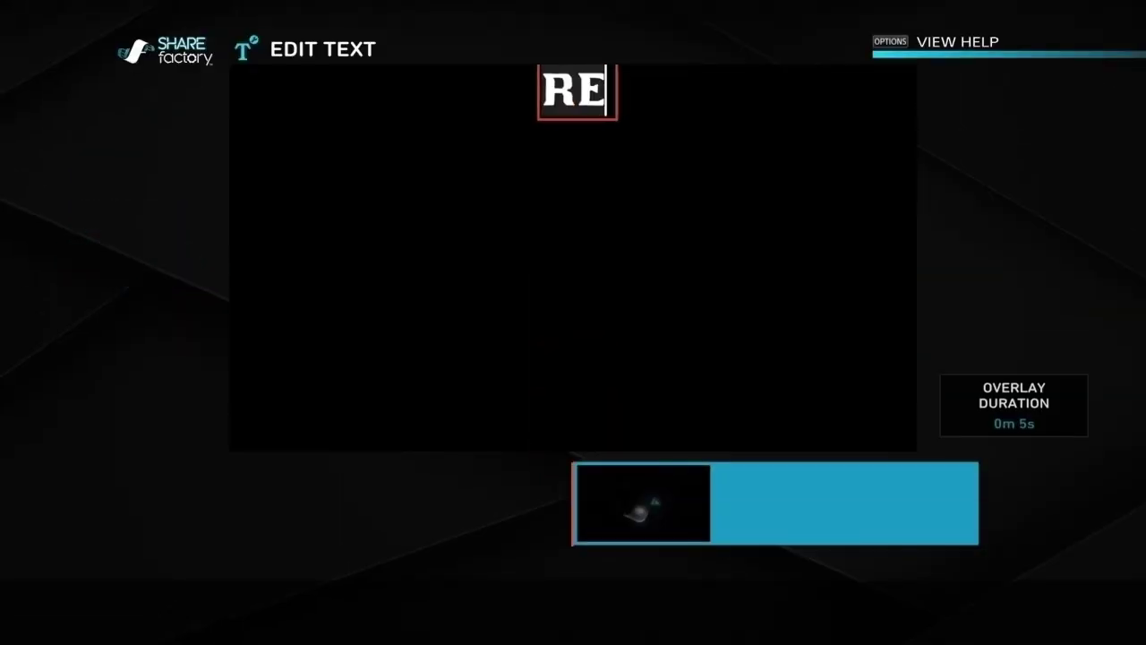
{"action": "type", "text": "X"}
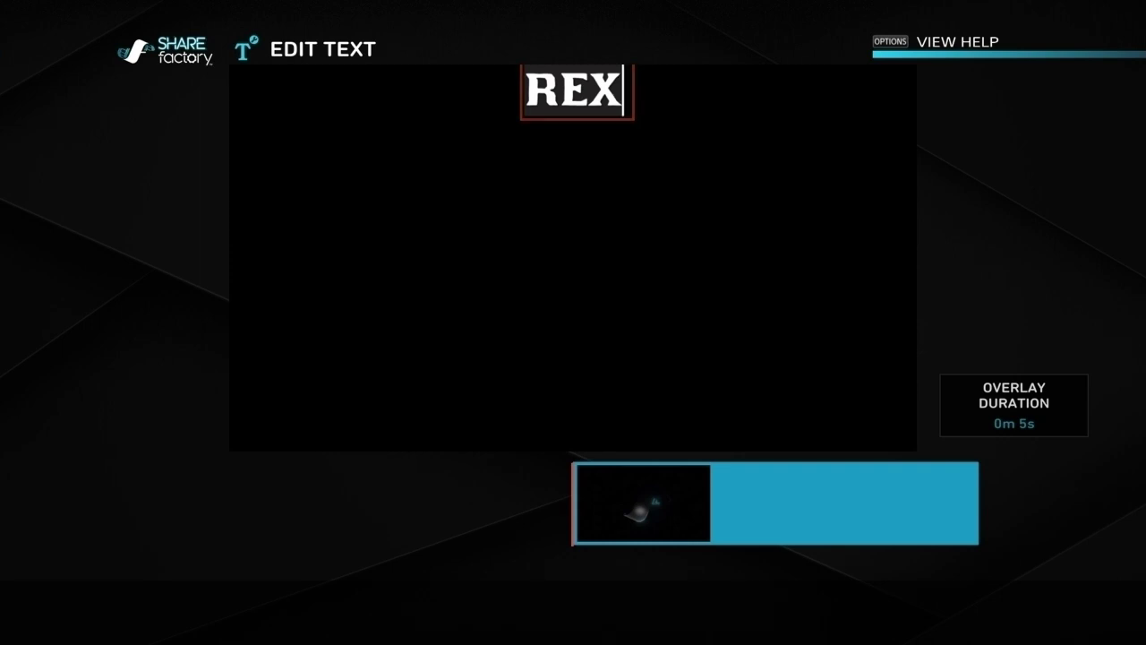
{"action": "type", "text": "1"}
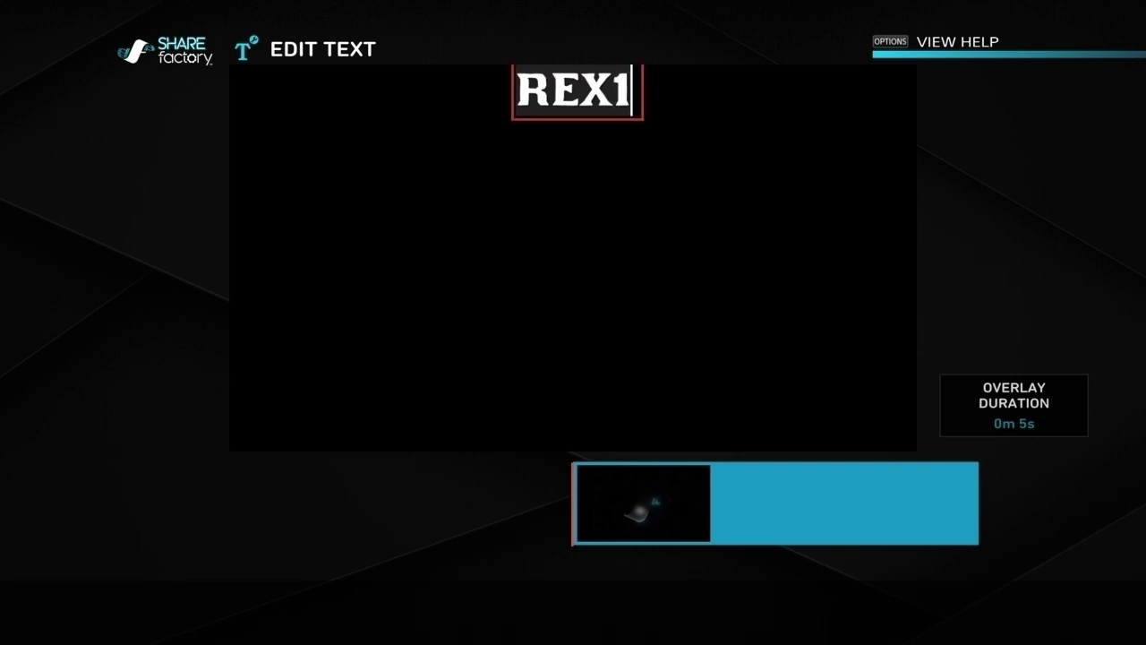
{"action": "type", "text": "7"}
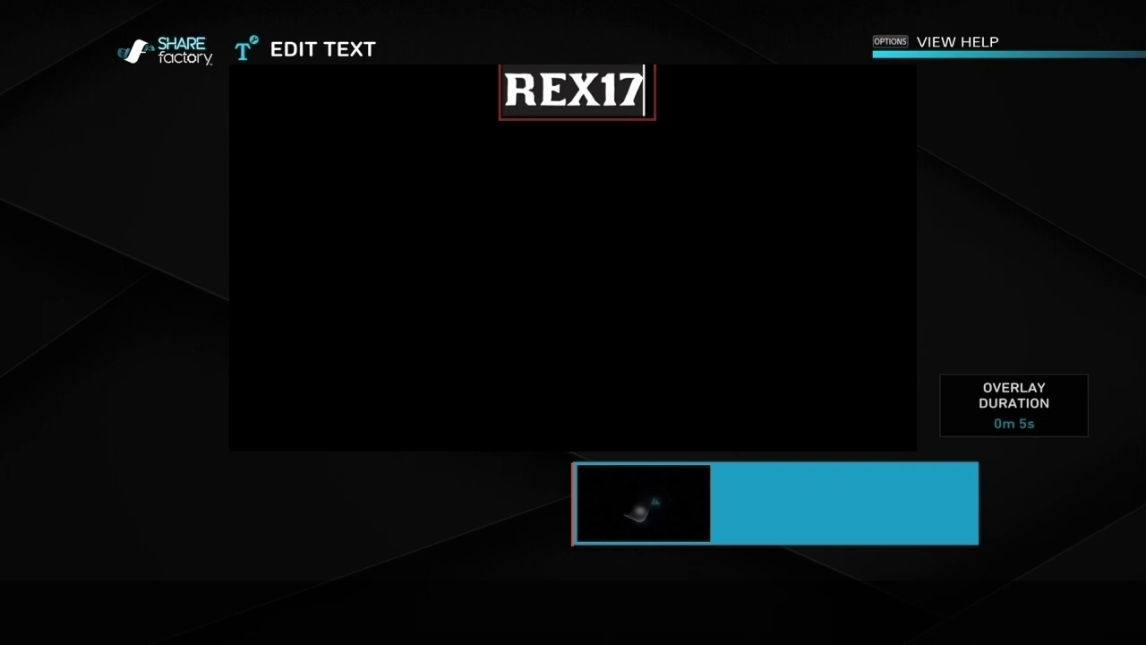
Delete the REX17 text and leave the text editor
{"action": "key", "text": "BackSpace"}
{"action": "key", "text": "BackSpace"}
{"action": "key", "text": "BackSpace"}
{"action": "key", "text": "BackSpace"}
{"action": "key", "text": "BackSpace"}
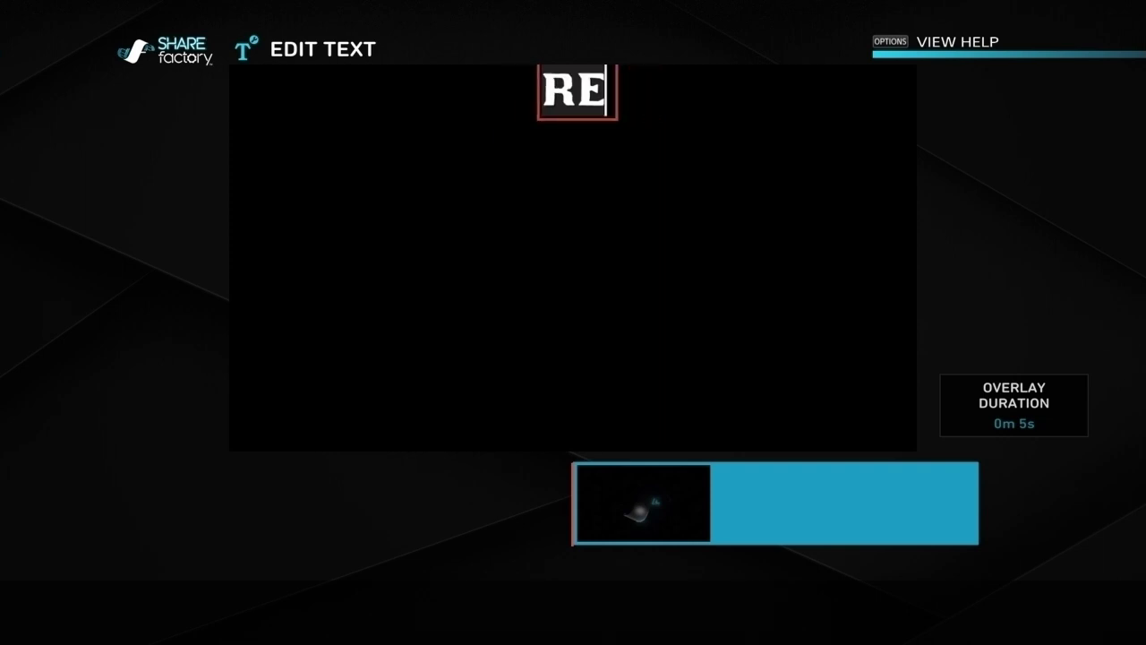
{"action": "key", "text": "Escape"}
Add a text overlay reading REX in the rough block-letter style
{"action": "key", "text": "Return"}
{"action": "key", "text": "Up"}
{"action": "key", "text": "Return"}
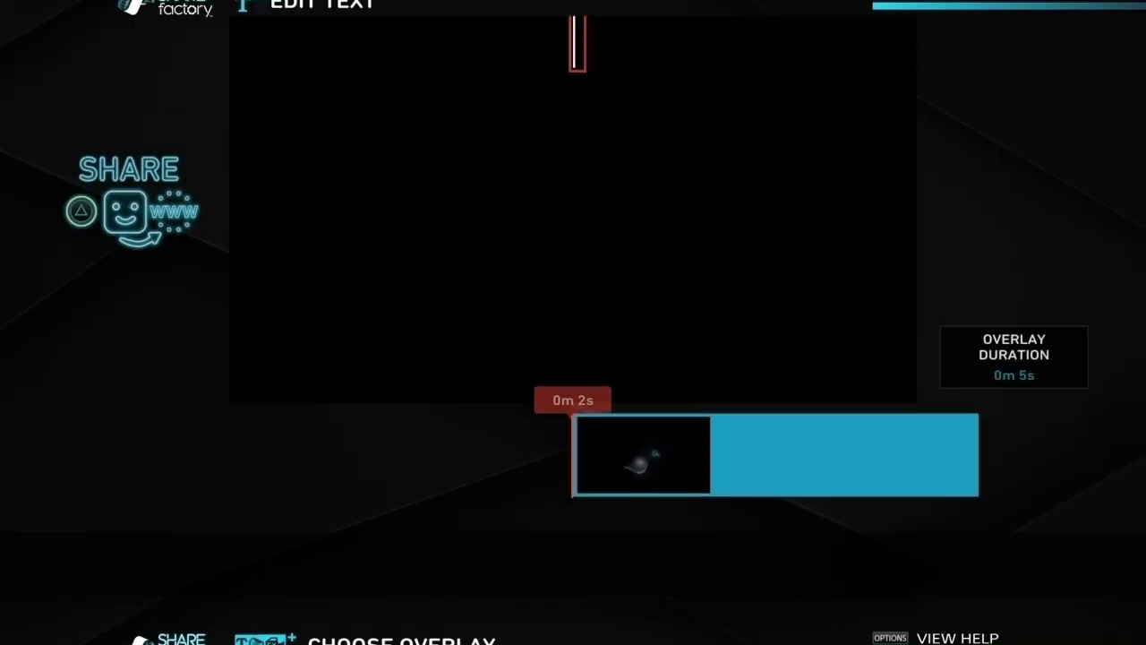
{"action": "type", "text": "RE"}
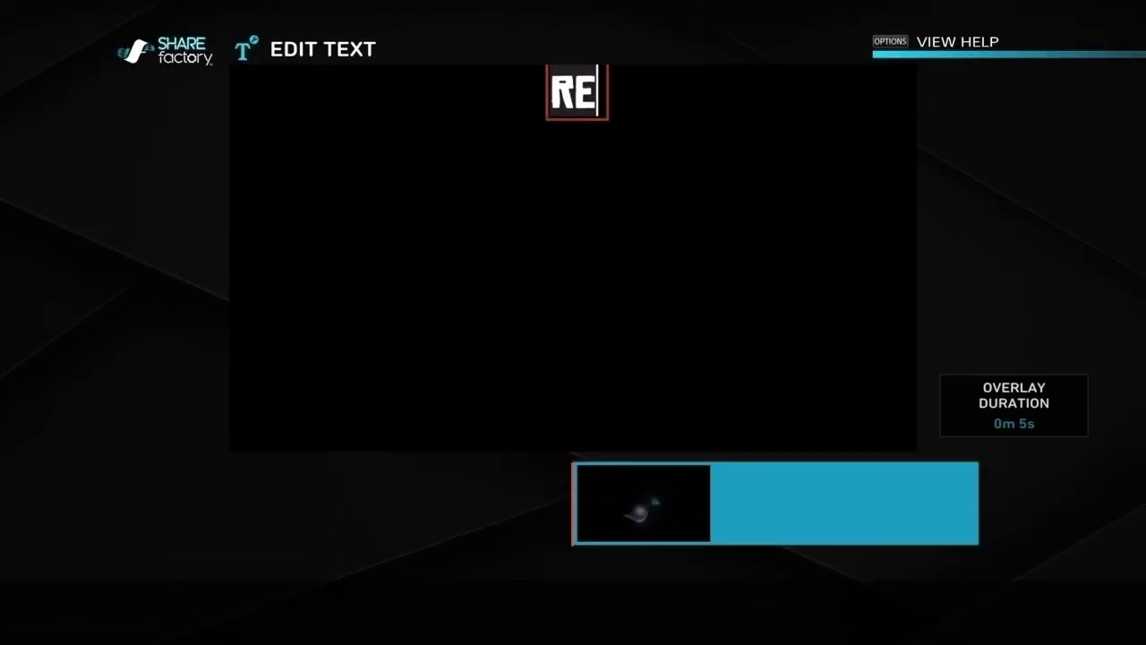
{"action": "type", "text": "X"}
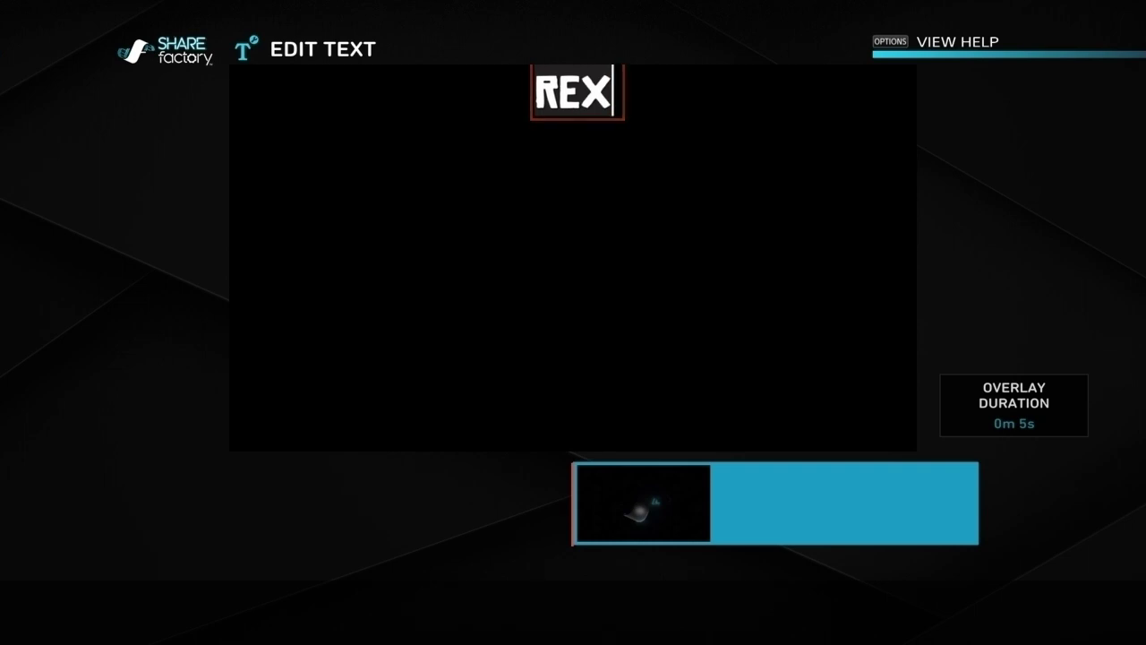
Move the REX text down towards the centre of the frame, enlarge it and leave overlay editing
{"action": "key", "text": "Return"}
{"action": "key", "text": "Return"}
{"action": "key", "text": "Return"}
{"action": "key", "text": "Down"}
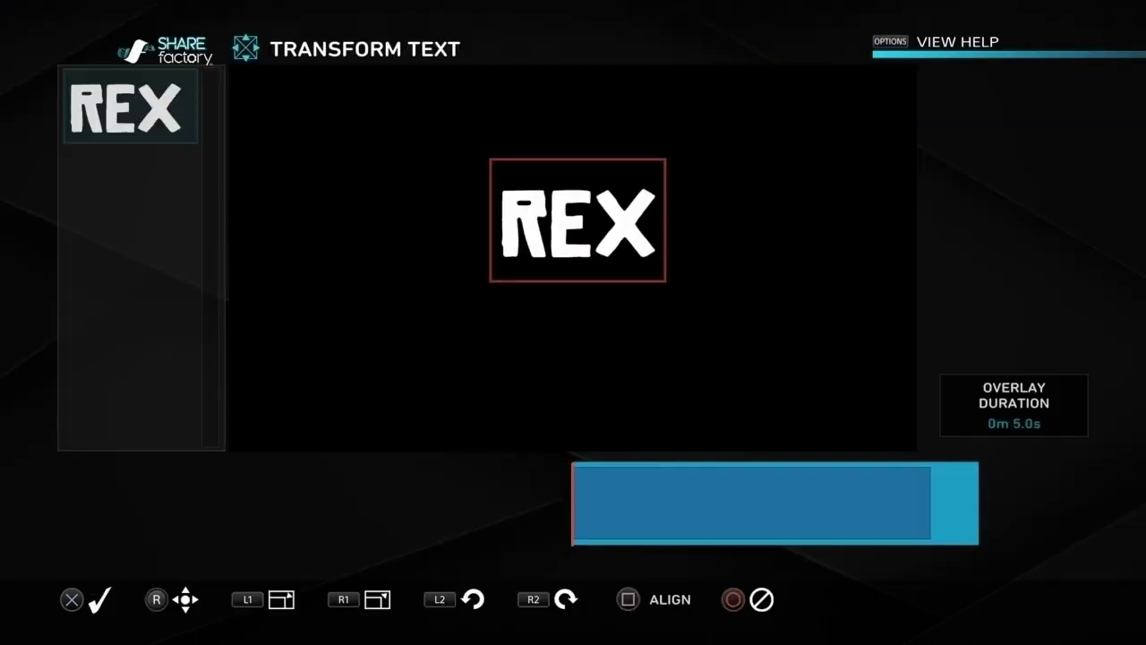
{"action": "key", "text": "Return"}
{"action": "key", "text": "Escape"}
{"action": "key", "text": "Escape"}
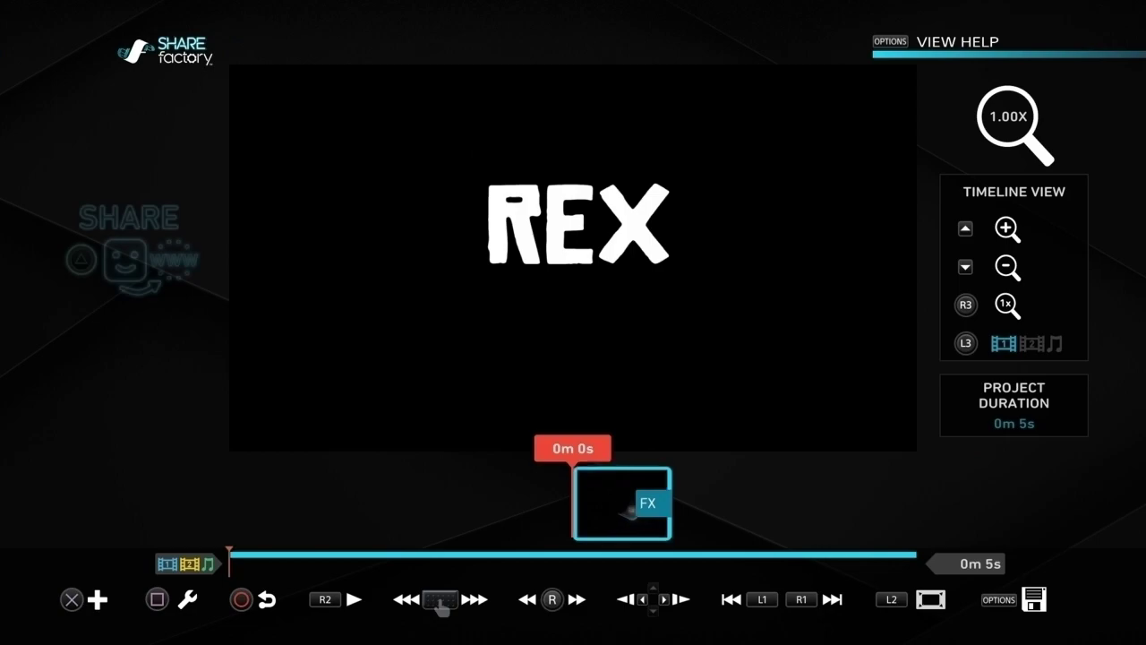
Leave the Red Dead Redemption 2 project and start a new video project
{"action": "key", "text": "Escape"}
{"action": "key", "text": "Down"}
{"action": "key", "text": "Right"}
{"action": "key", "text": "Return"}
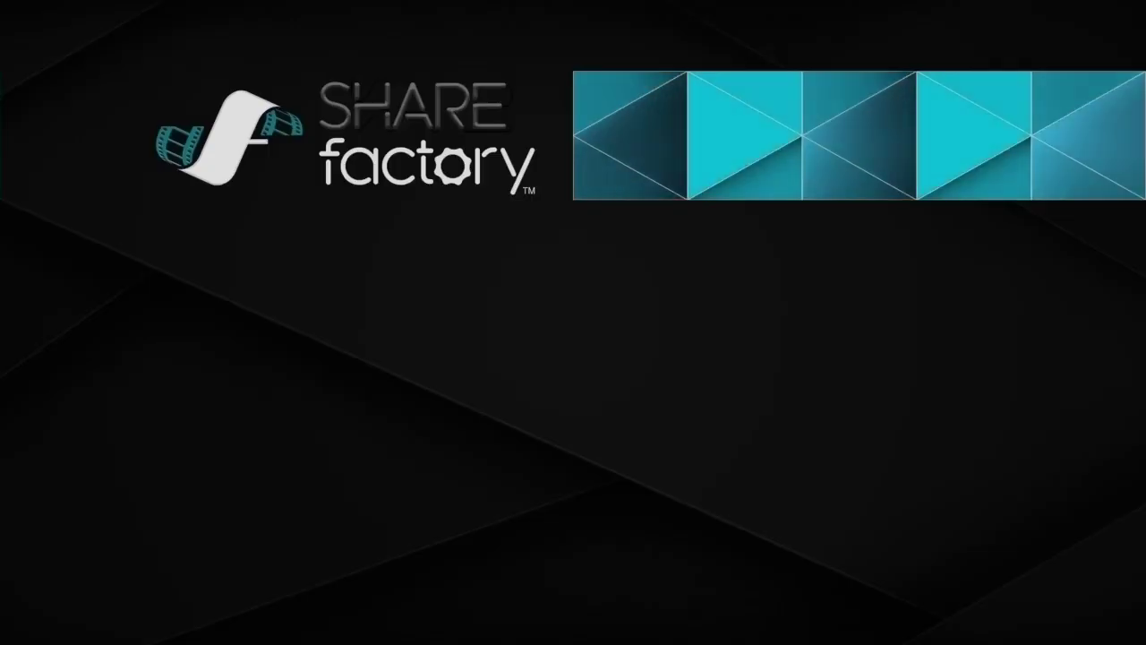
{"action": "key", "text": "Return"}
Choose the PUBG theme for the new project
{"action": "key", "text": "Right"}
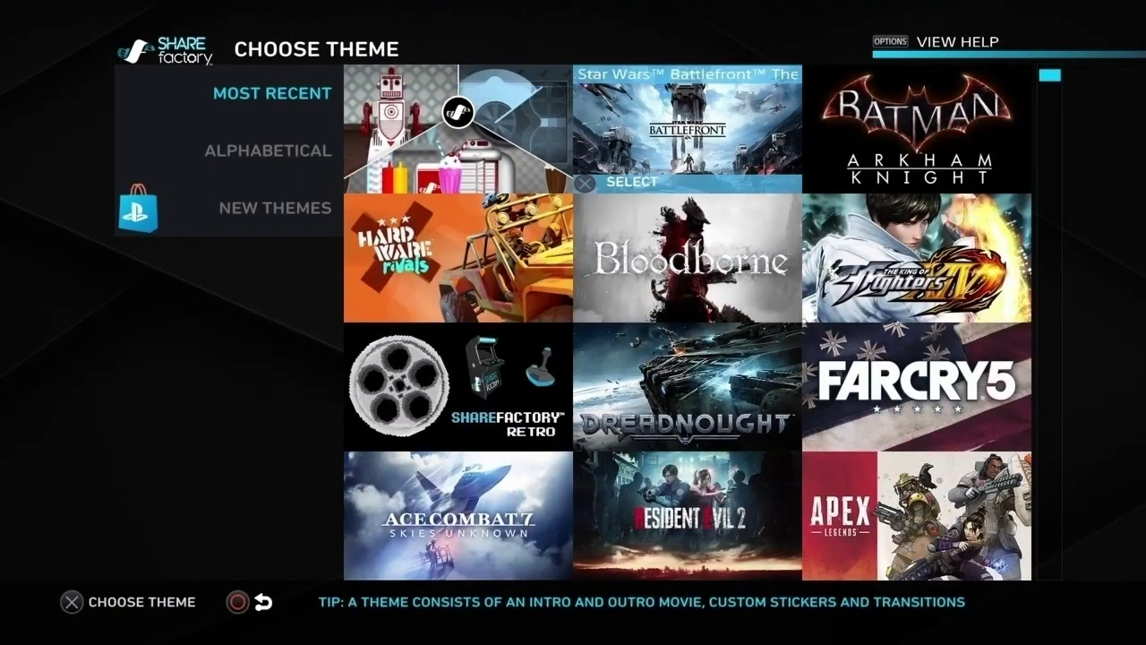
{"action": "key", "text": "Down"}
{"action": "key", "text": "Down"}
{"action": "key", "text": "Down"}
{"action": "key", "text": "Down"}
{"action": "key", "text": "Down"}
{"action": "key", "text": "Down"}
{"action": "key", "text": "Down"}
{"action": "key", "text": "Down"}
{"action": "key", "text": "Down"}
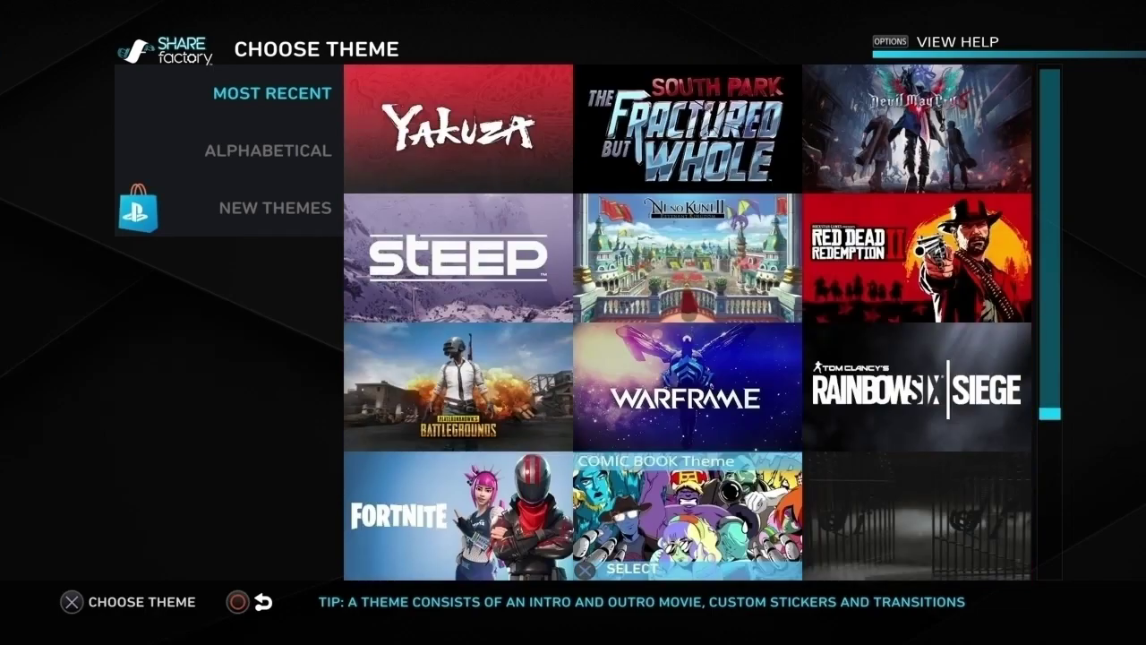
{"action": "key", "text": "Down"}
{"action": "key", "text": "Up"}
{"action": "key", "text": "Up"}
{"action": "key", "text": "Up"}
{"action": "key", "text": "Left"}
{"action": "key", "text": "Down"}
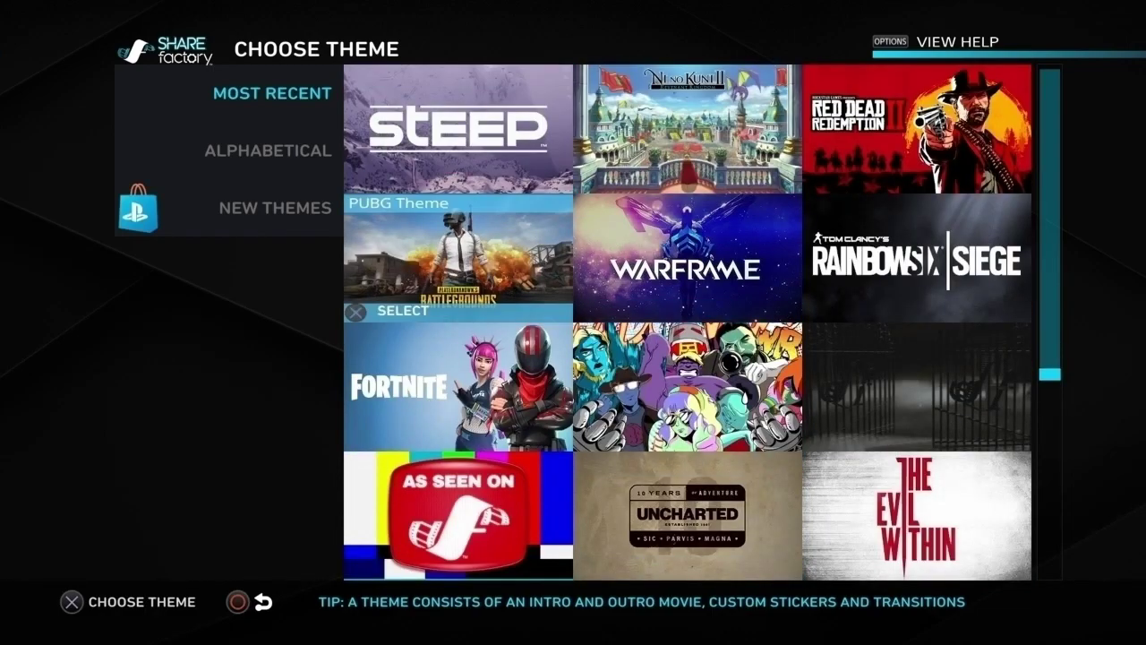
{"action": "key", "text": "Return"}
Deselect all preselected PUBG clips and the first Stinger Clip
{"action": "key", "text": "Return"}
{"action": "key", "text": "Right"}
{"action": "key", "text": "Return"}
{"action": "key", "text": "Right"}
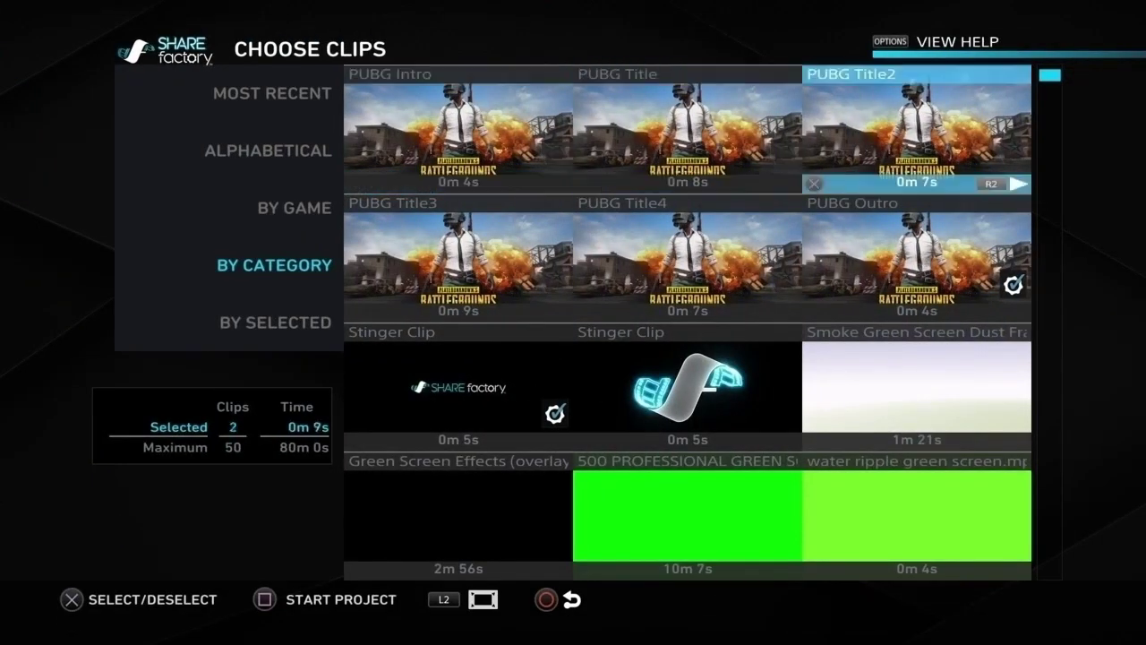
{"action": "key", "text": "Return"}
{"action": "key", "text": "Left"}
{"action": "key", "text": "Right"}
{"action": "key", "text": "Return"}
{"action": "key", "text": "Down"}
{"action": "key", "text": "Return"}
{"action": "key", "text": "Left"}
{"action": "key", "text": "Down"}
{"action": "key", "text": "Left"}
{"action": "key", "text": "Return"}
{"action": "key", "text": "Right"}
{"action": "key", "text": "Down"}
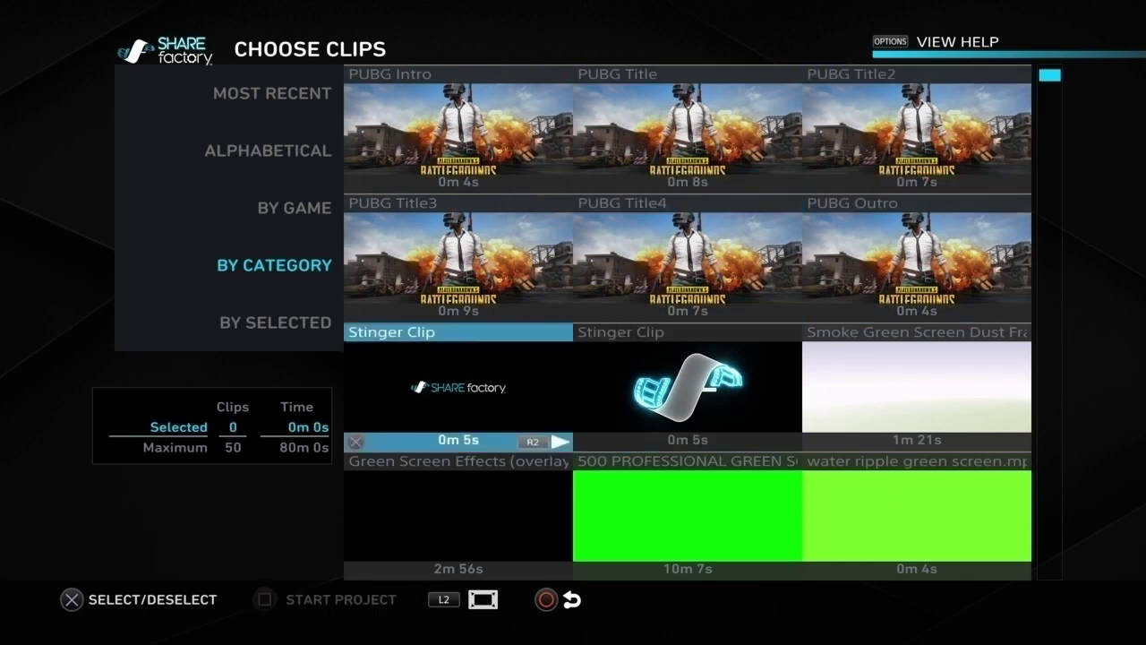
Select the second Stinger Clip with the glowing logo and start the PUBG project
{"action": "key", "text": "Up"}
{"action": "key", "text": "Down"}
{"action": "key", "text": "Up"}
{"action": "key", "text": "Return"}
{"action": "key", "text": "space"}
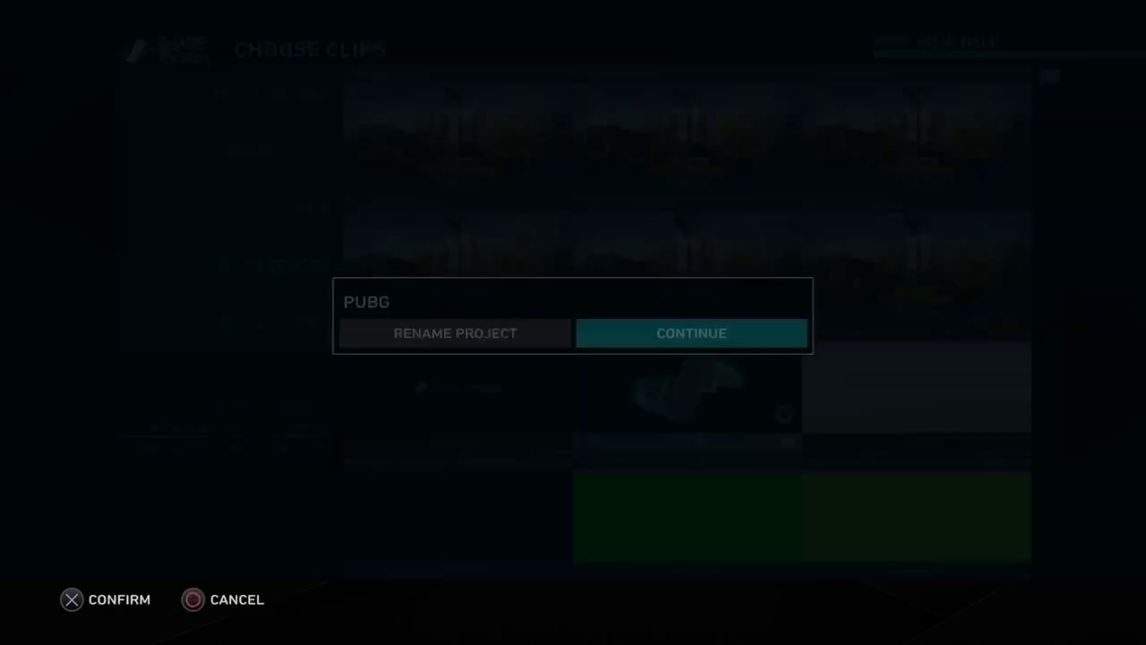
{"action": "key", "text": "Return"}
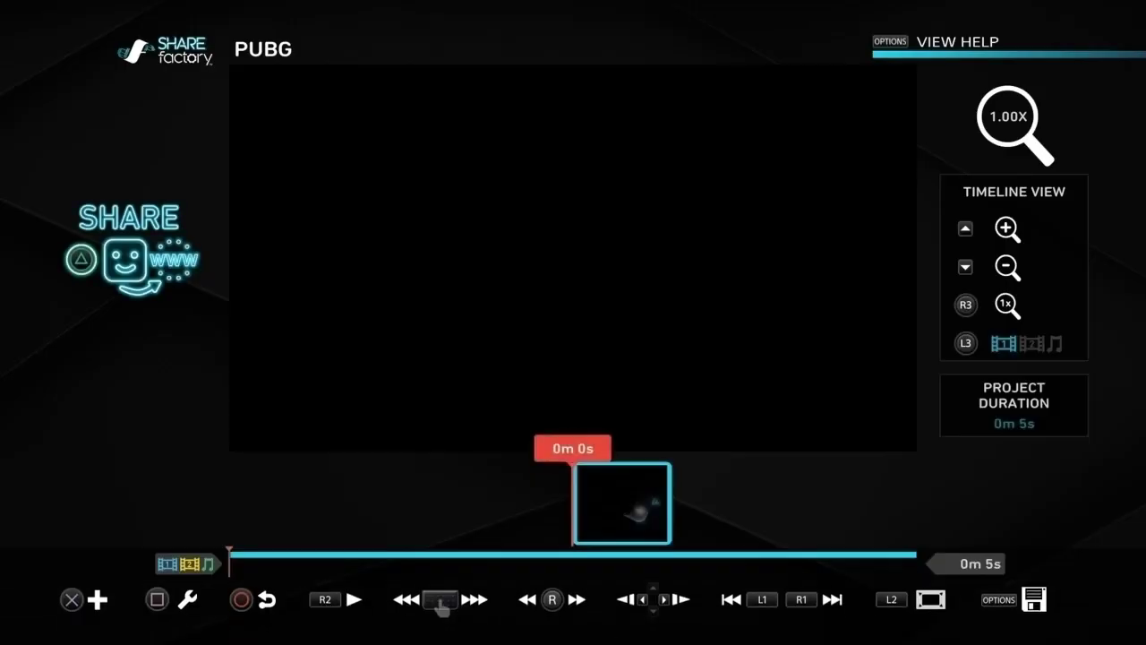
Browse the full list of text overlay styles available with the PUBG theme
{"action": "key", "text": "Return"}
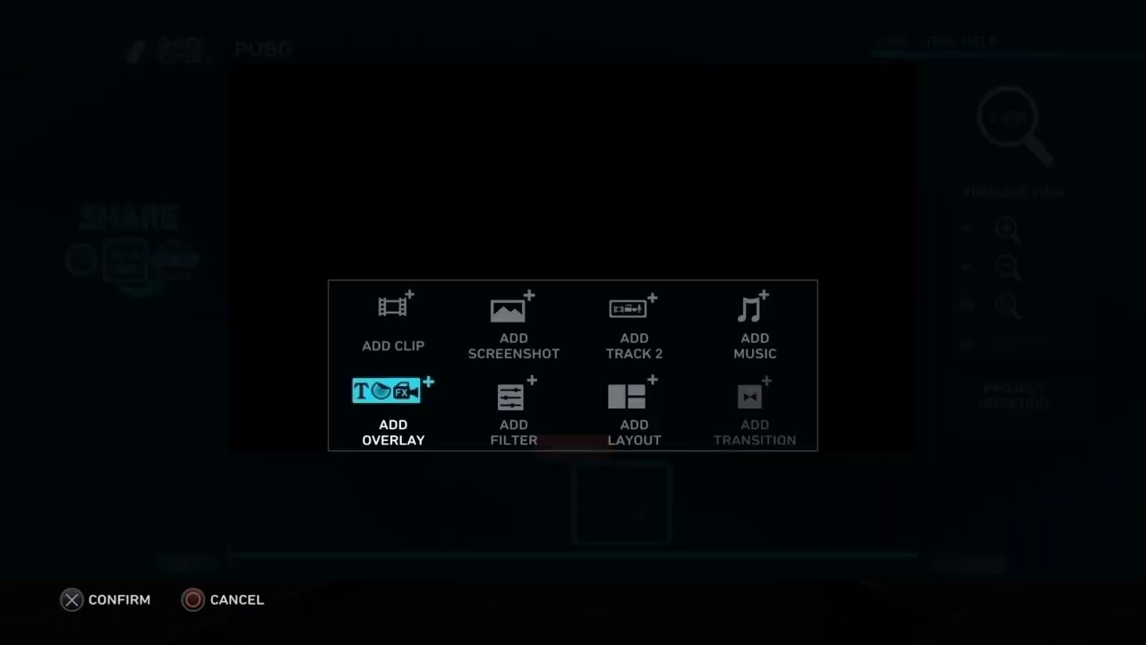
{"action": "key", "text": "Return"}
{"action": "key", "text": "Right"}
{"action": "key", "text": "Down"}
{"action": "key", "text": "Down"}
{"action": "key", "text": "Down"}
{"action": "key", "text": "Down"}
{"action": "key", "text": "Down"}
{"action": "key", "text": "Down"}
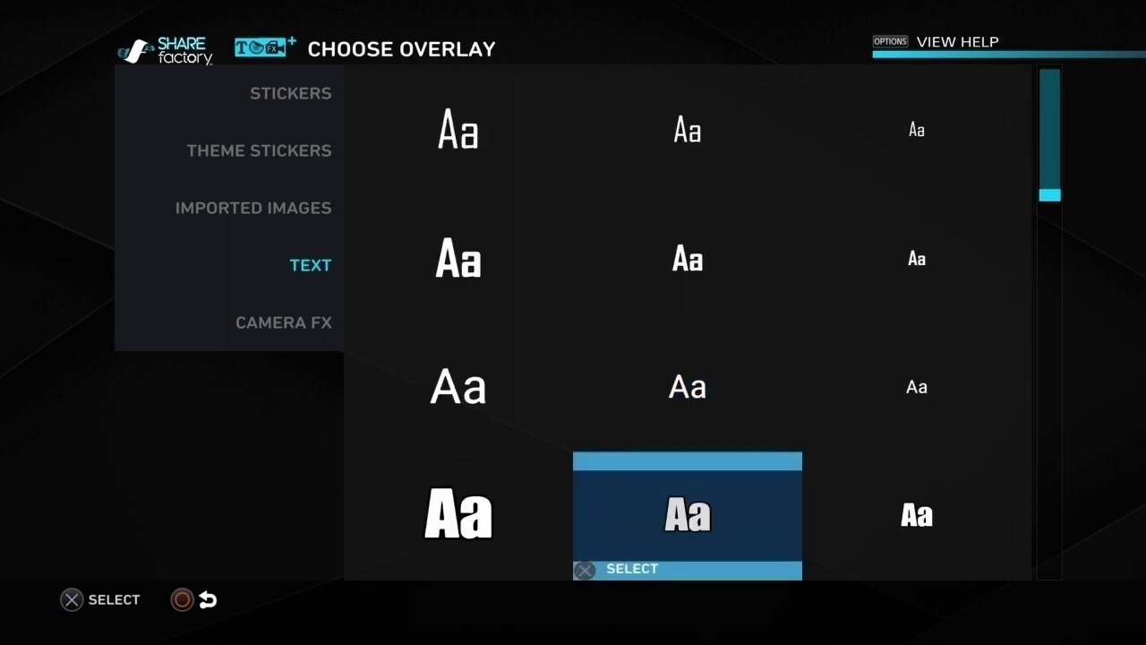
{"action": "key", "text": "Down"}
{"action": "key", "text": "Down"}
{"action": "key", "text": "Down"}
{"action": "key", "text": "Down"}
{"action": "key", "text": "Down"}
{"action": "key", "text": "Down"}
{"action": "key", "text": "Down"}
{"action": "key", "text": "Down"}
{"action": "key", "text": "Down"}
{"action": "key", "text": "Up"}
{"action": "key", "text": "Down"}
{"action": "key", "text": "Down"}
{"action": "key", "text": "Down"}
{"action": "key", "text": "Down"}
{"action": "key", "text": "Down"}
{"action": "key", "text": "Down"}
{"action": "key", "text": "Down"}
{"action": "key", "text": "Down"}
{"action": "key", "text": "Up"}
{"action": "key", "text": "Up"}
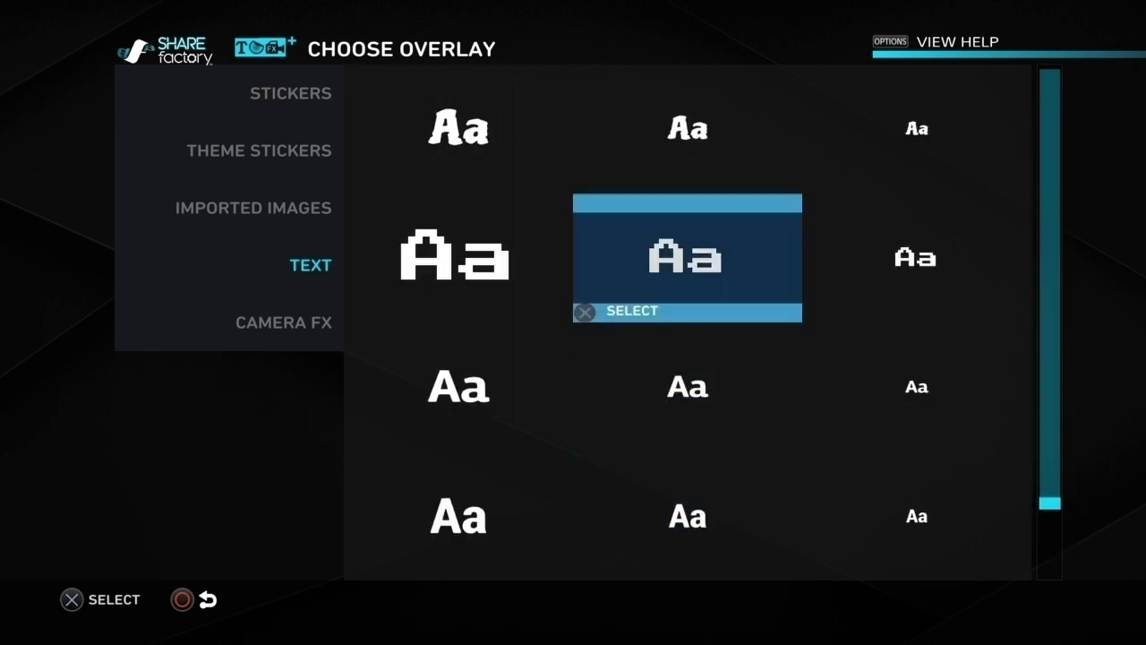
{"action": "key", "text": "Up"}
{"action": "key", "text": "Up"}
{"action": "key", "text": "Down"}
{"action": "key", "text": "Up"}
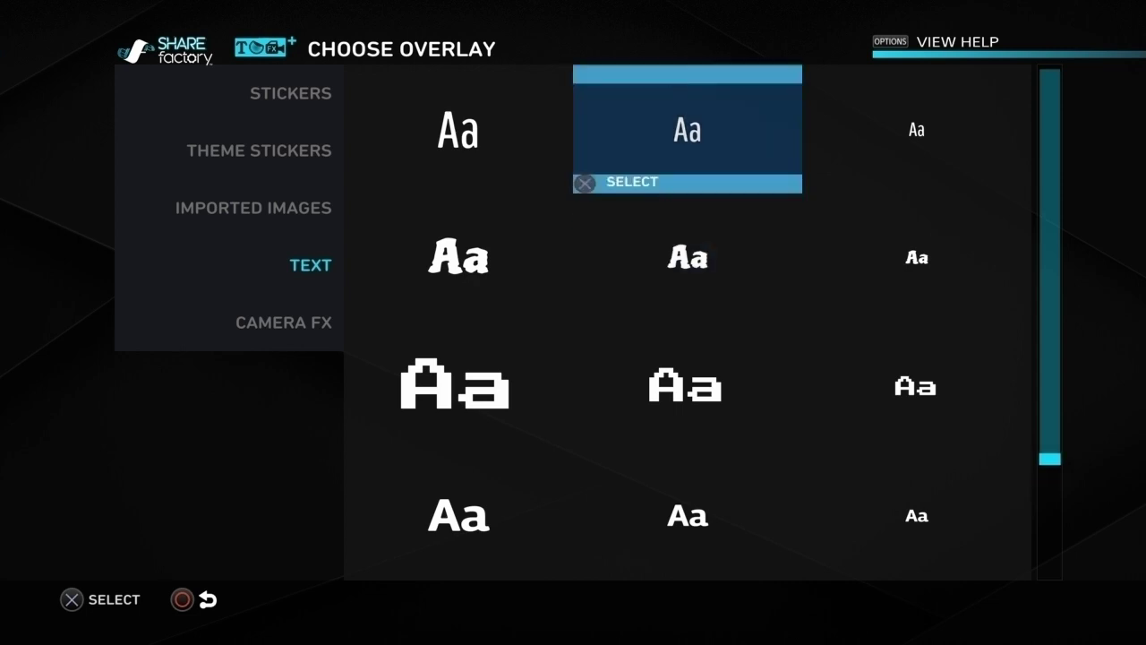
{"action": "key", "text": "Up"}
{"action": "key", "text": "Up"}
{"action": "key", "text": "Up"}
{"action": "key", "text": "Up"}
{"action": "key", "text": "Up"}
{"action": "key", "text": "Up"}
{"action": "key", "text": "Up"}
{"action": "key", "text": "Up"}
{"action": "key", "text": "Up"}
{"action": "key", "text": "Up"}
{"action": "key", "text": "Up"}
{"action": "key", "text": "Up"}
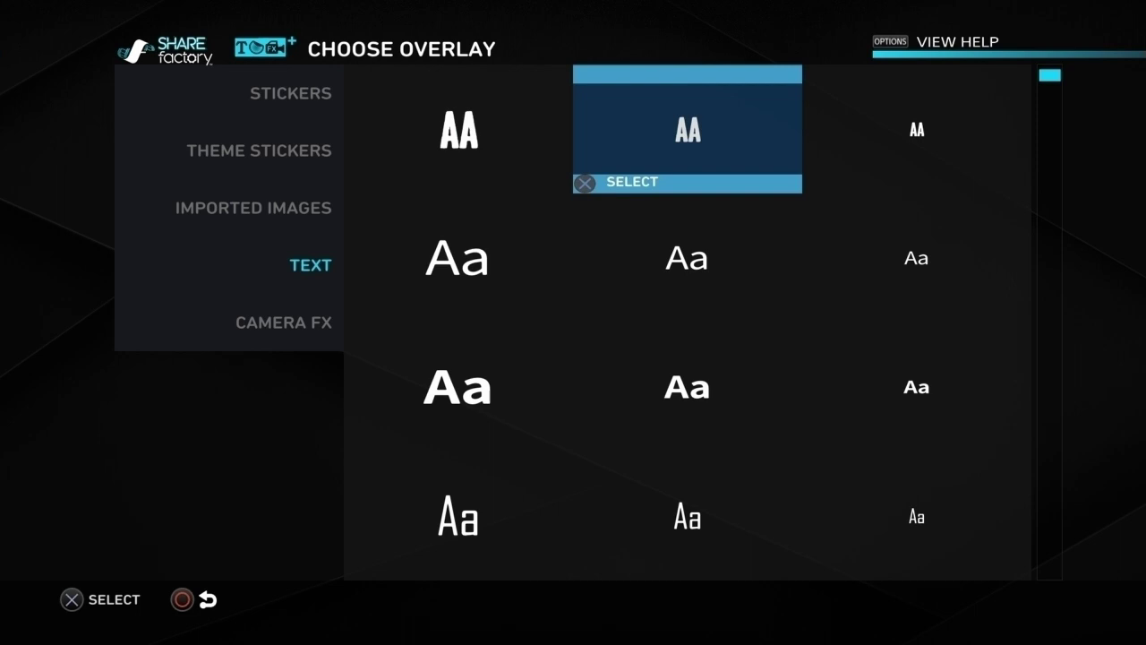
Try a REX text overlay in the medium condensed all-caps style and leave the overlay editor
{"action": "key", "text": "Return"}
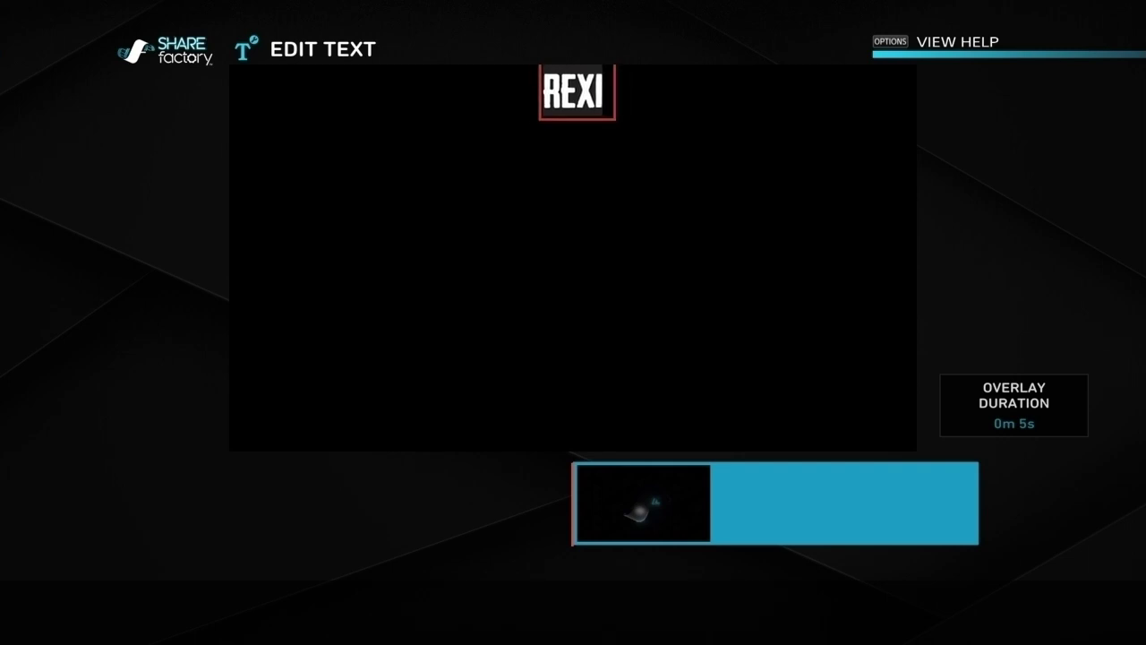
{"action": "key", "text": "Escape"}
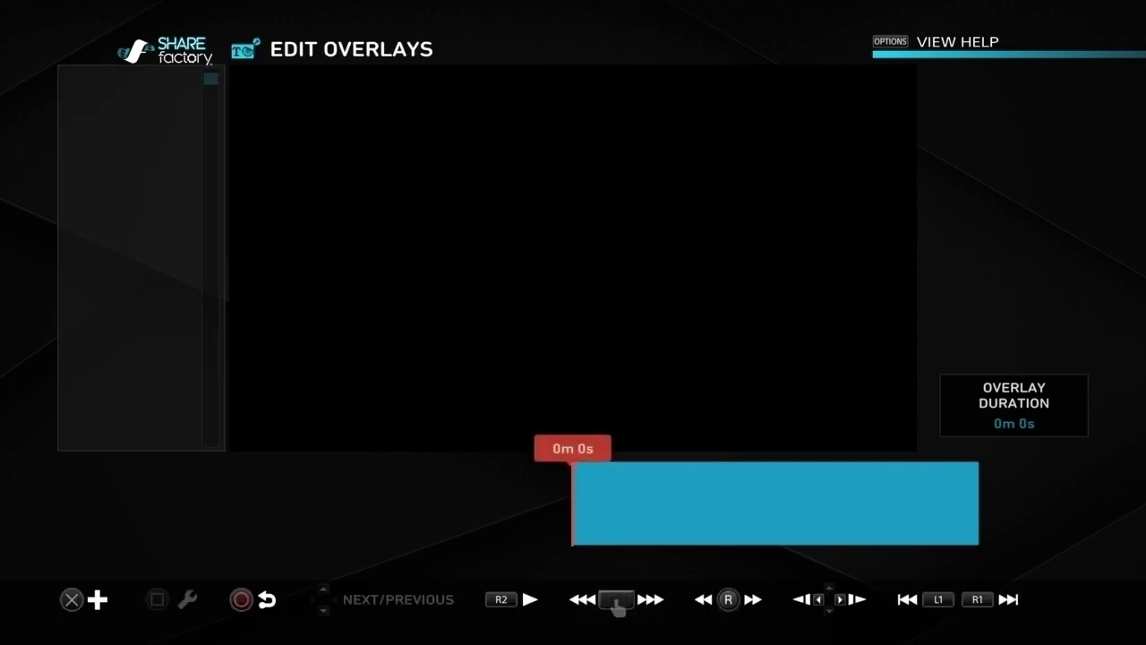
{"action": "key", "text": "Escape"}
Try a text overlay beginning with R in the large regular sans-serif style, and leave the overlay editor
{"action": "key", "text": "Return"}
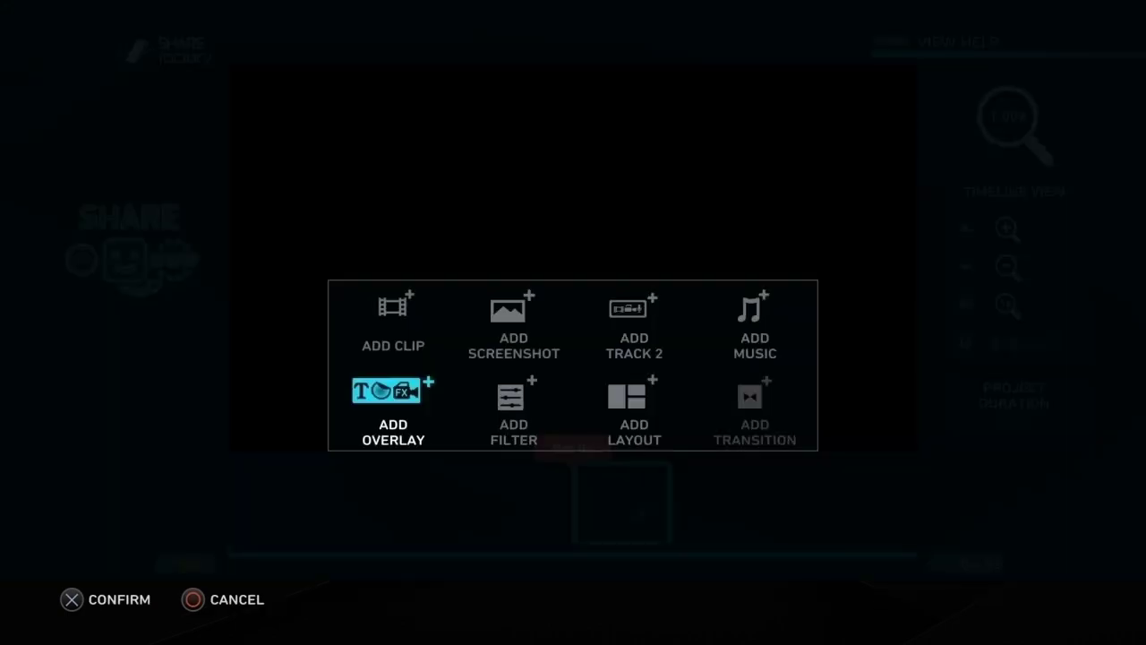
{"action": "key", "text": "Return"}
{"action": "key", "text": "Right"}
{"action": "key", "text": "Down"}
{"action": "key", "text": "Left"}
{"action": "key", "text": "Up"}
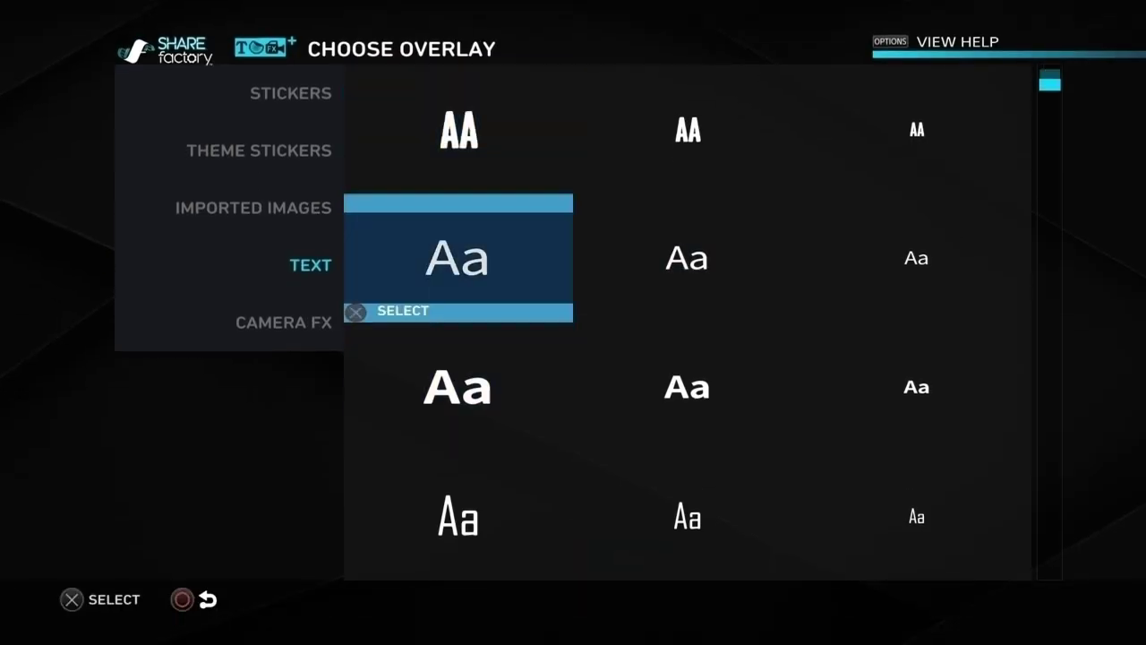
{"action": "key", "text": "Return"}
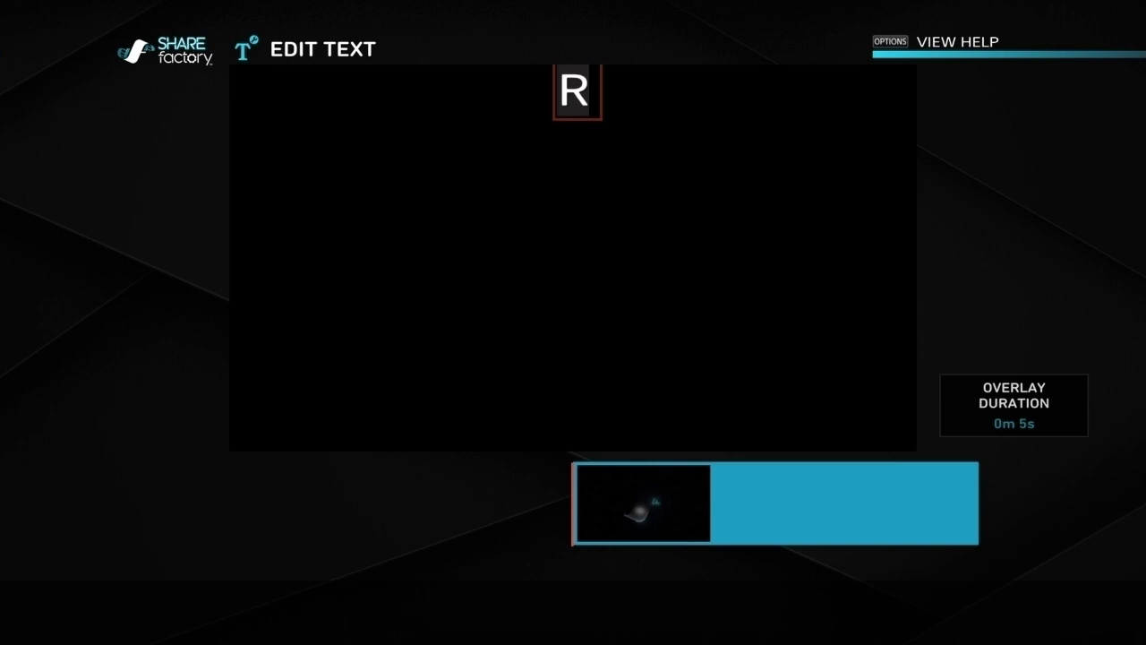
{"action": "key", "text": "Escape"}
{"action": "key", "text": "Escape"}
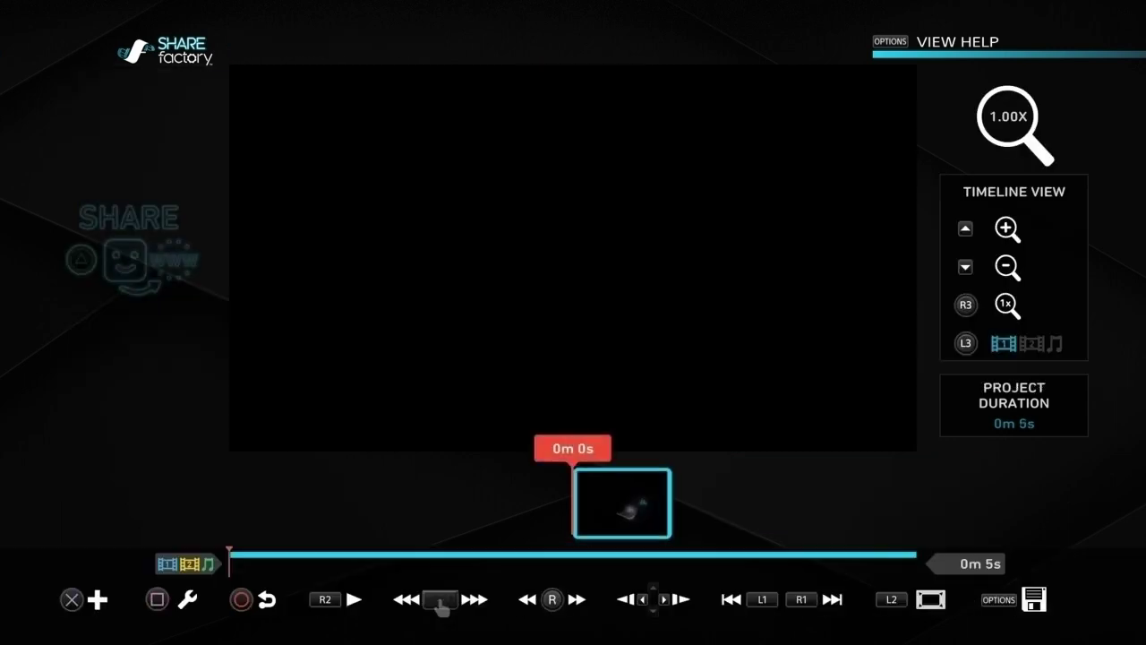
Leave the PUBG project and start a new video project with the Batman: Arkham Knight theme
{"action": "key", "text": "Escape"}
{"action": "key", "text": "Return"}
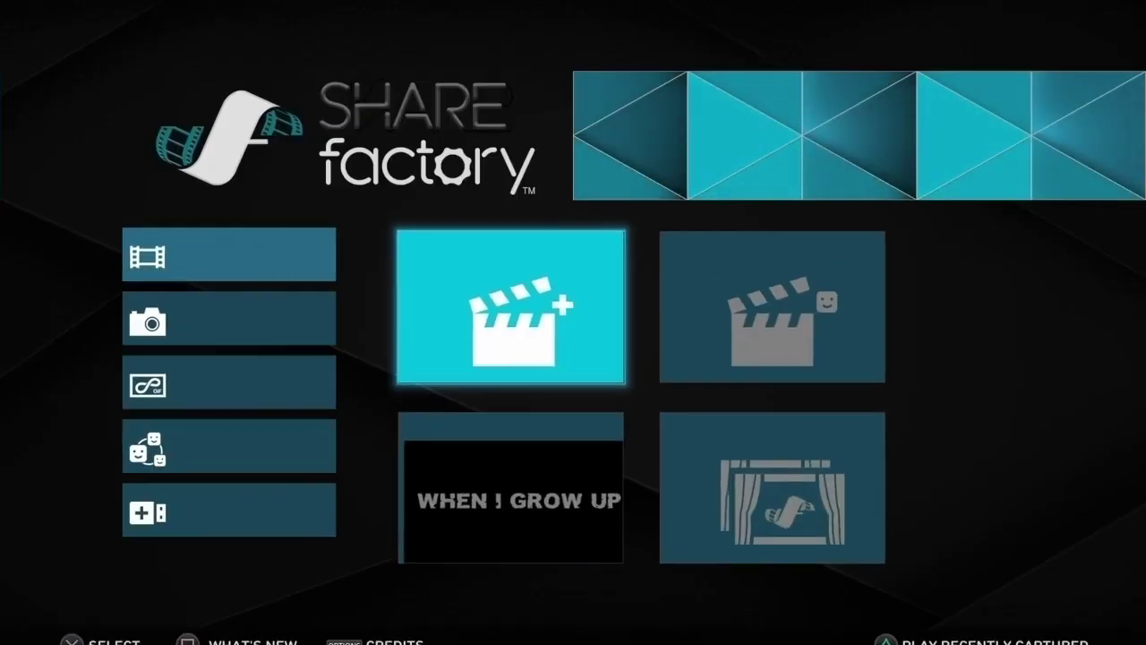
{"action": "key", "text": "Return"}
{"action": "key", "text": "Right"}
{"action": "key", "text": "Down"}
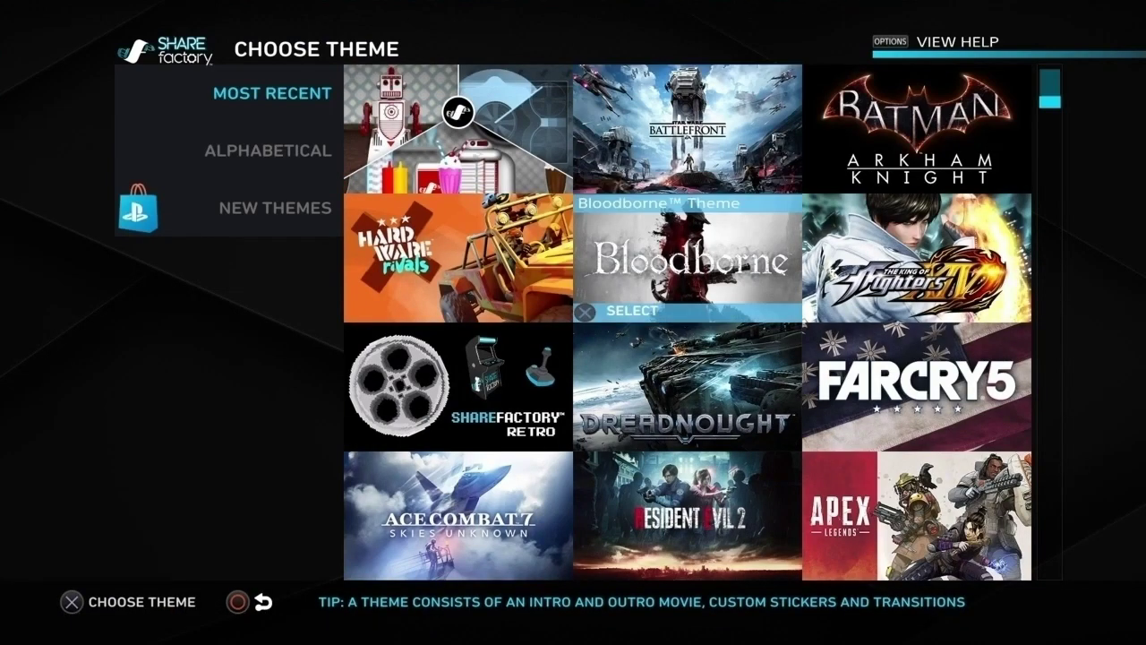
{"action": "key", "text": "Up"}
{"action": "key", "text": "Right"}
{"action": "key", "text": "Return"}
Deselect the preselected Batman: Arkham Knight clips and the first Stinger Clip
{"action": "key", "text": "Return"}
{"action": "key", "text": "Right"}
{"action": "key", "text": "Return"}
{"action": "key", "text": "Return"}
{"action": "key", "text": "Left"}
{"action": "key", "text": "Right"}
{"action": "key", "text": "Return"}
{"action": "key", "text": "Right"}
{"action": "key", "text": "Return"}
{"action": "key", "text": "Left"}
{"action": "key", "text": "Left"}
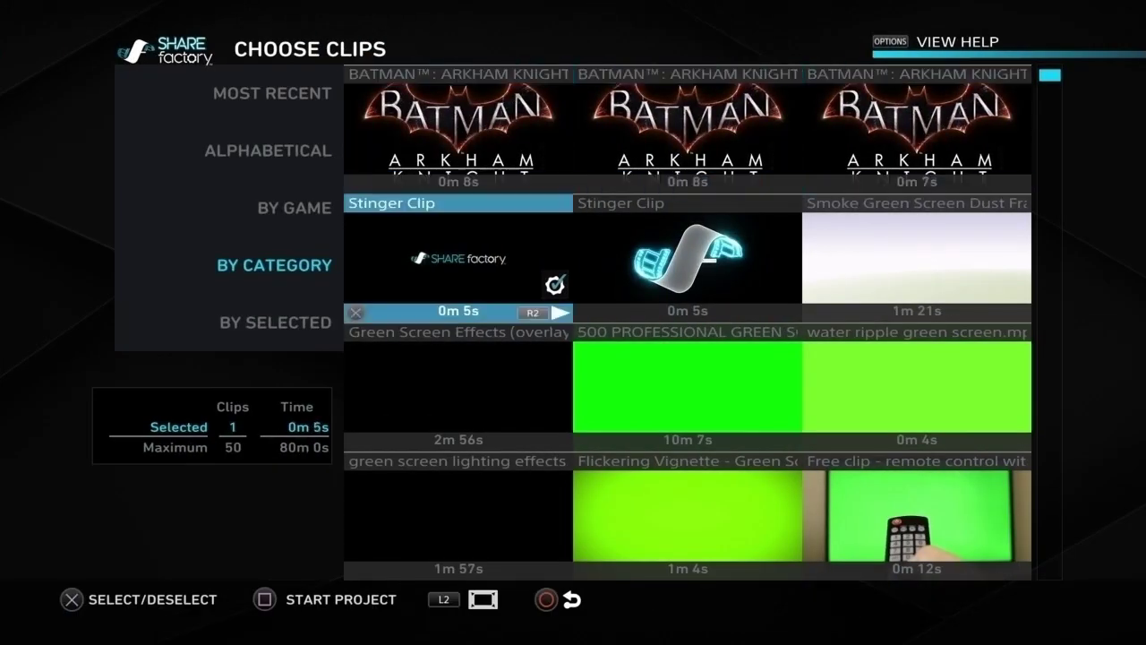
{"action": "key", "text": "Down"}
{"action": "key", "text": "Return"}
Select the Stinger Clip with the glowing logo and start the Batman: Arkham Knight project
{"action": "key", "text": "Right"}
{"action": "key", "text": "Down"}
{"action": "key", "text": "Down"}
{"action": "key", "text": "Down"}
{"action": "key", "text": "Up"}
{"action": "key", "text": "Up"}
{"action": "key", "text": "Up"}
{"action": "key", "text": "Return"}
{"action": "key", "text": "space"}
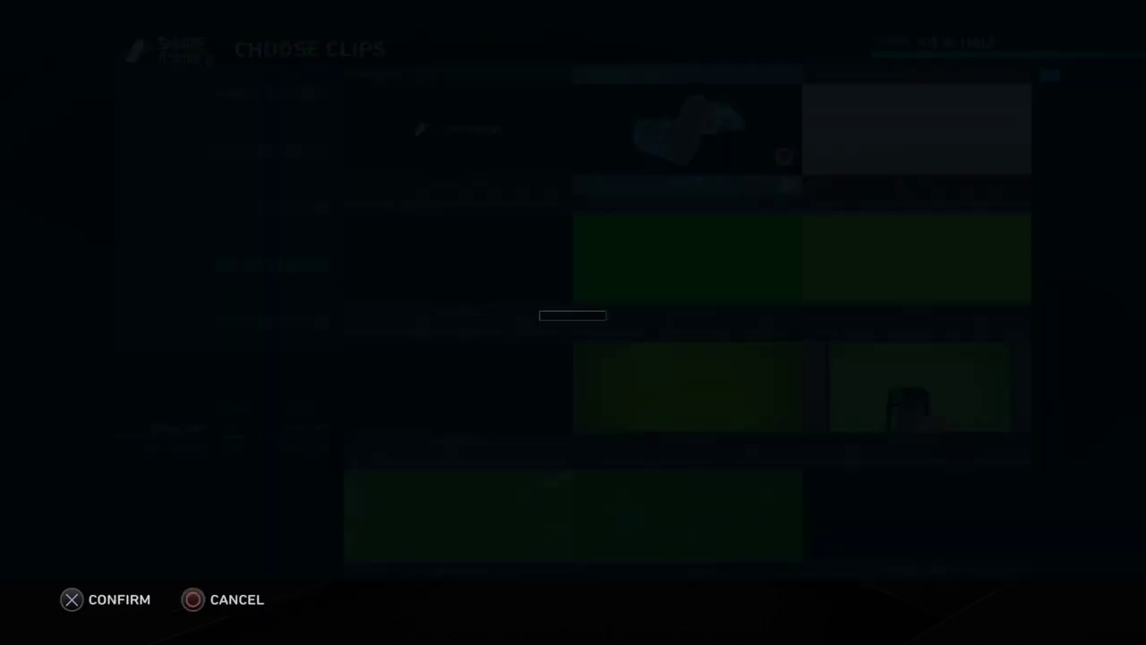
{"action": "key", "text": "Return"}
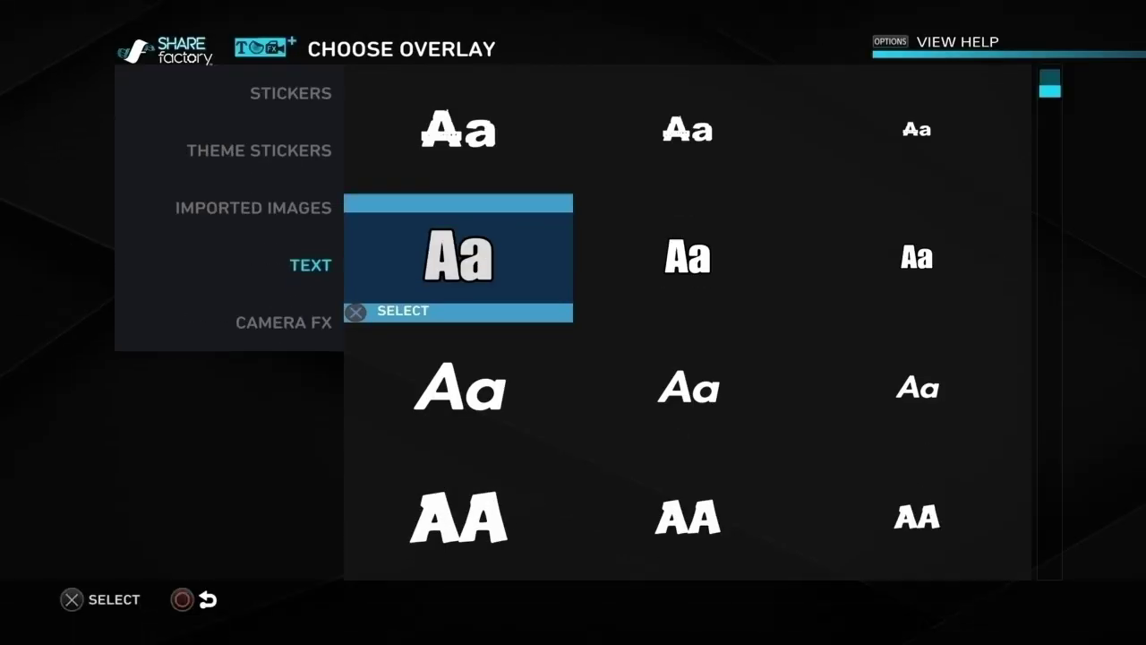
Add a text overlay reading WHEN I GROW UP in the large cracked bold style and open its editing options
{"action": "key", "text": "Up"}
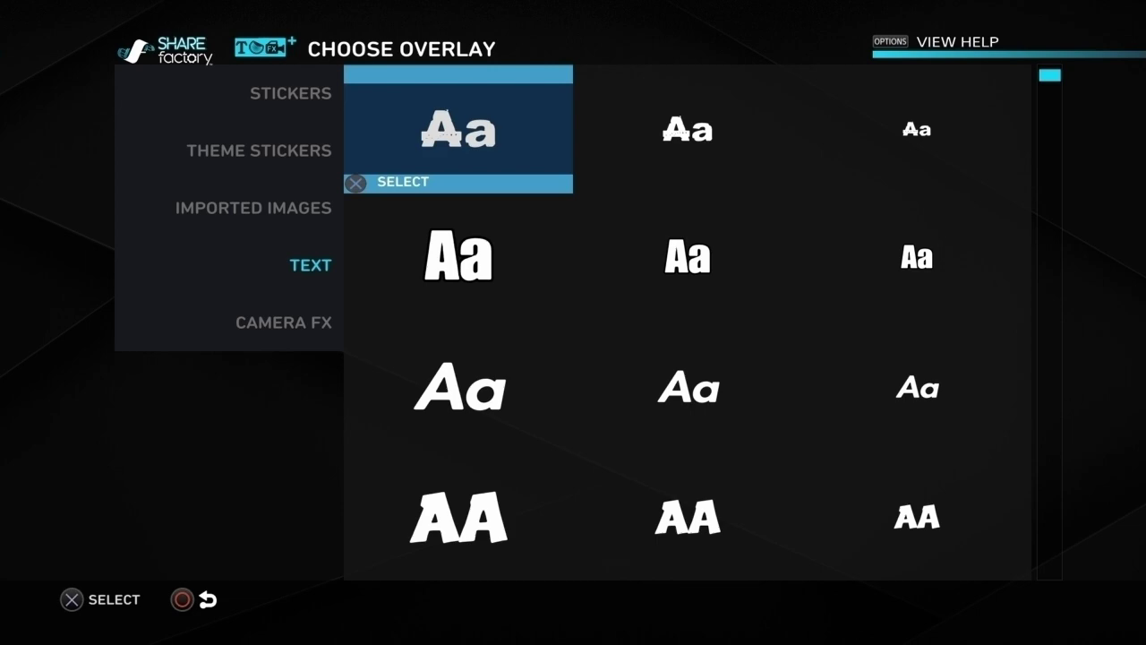
{"action": "key", "text": "Down"}
{"action": "key", "text": "Up"}
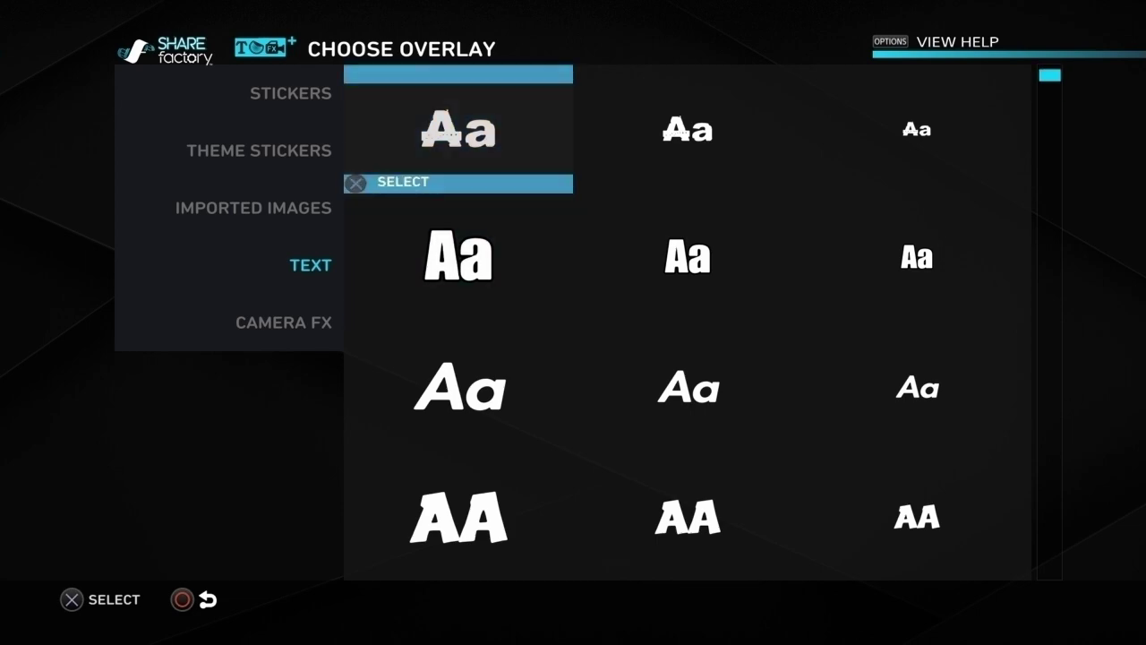
{"action": "key", "text": "Return"}
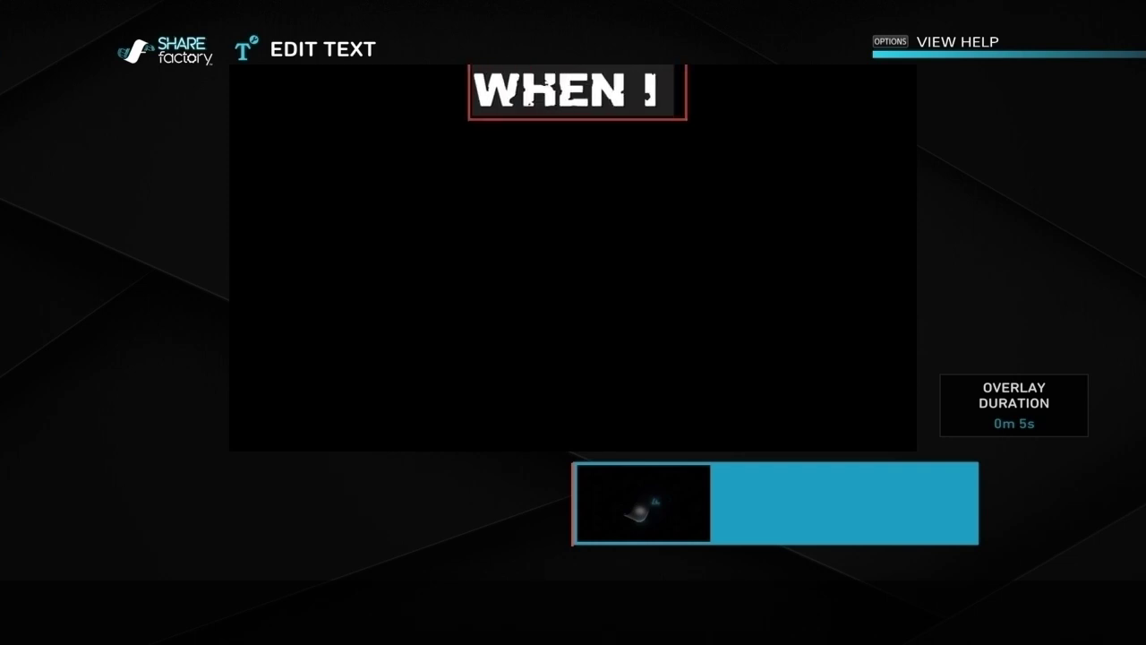
{"action": "type", "text": "GR"}
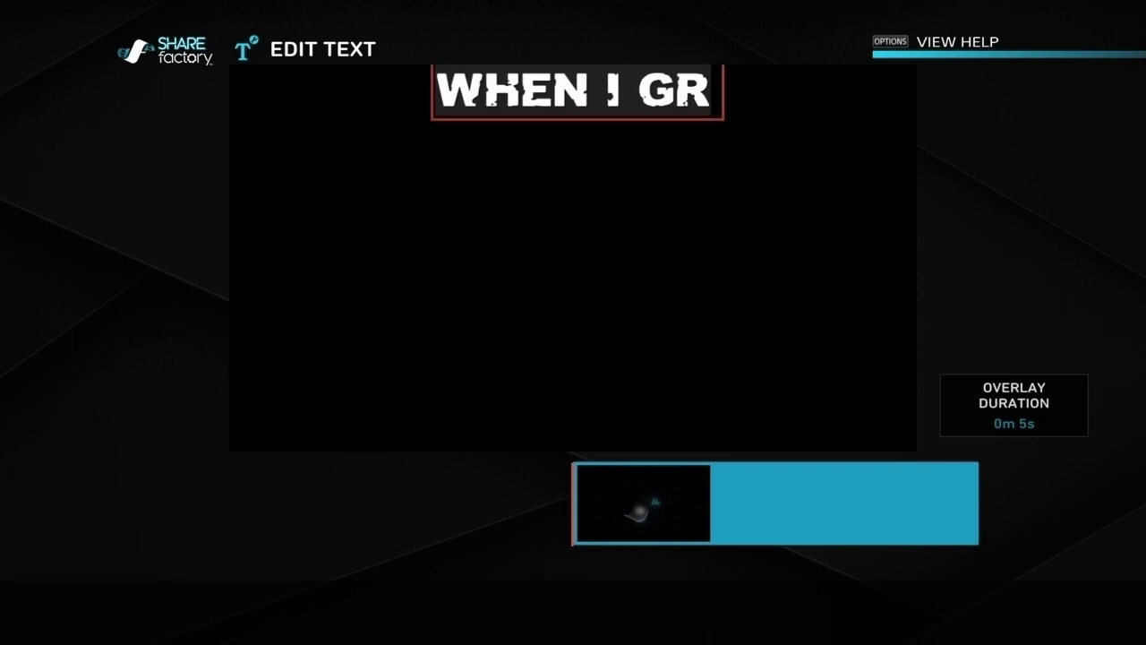
{"action": "type", "text": "OW Y"}
{"action": "key", "text": "BackSpace"}
{"action": "type", "text": "UP"}
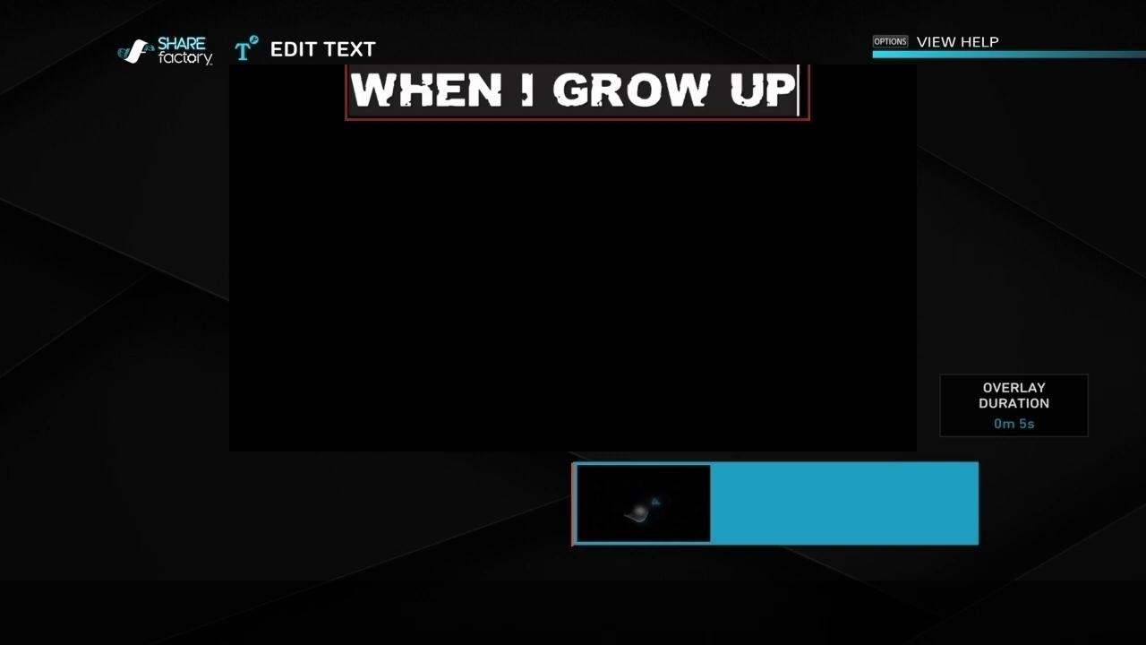
{"action": "key", "text": "Return"}
{"action": "key", "text": "Return"}
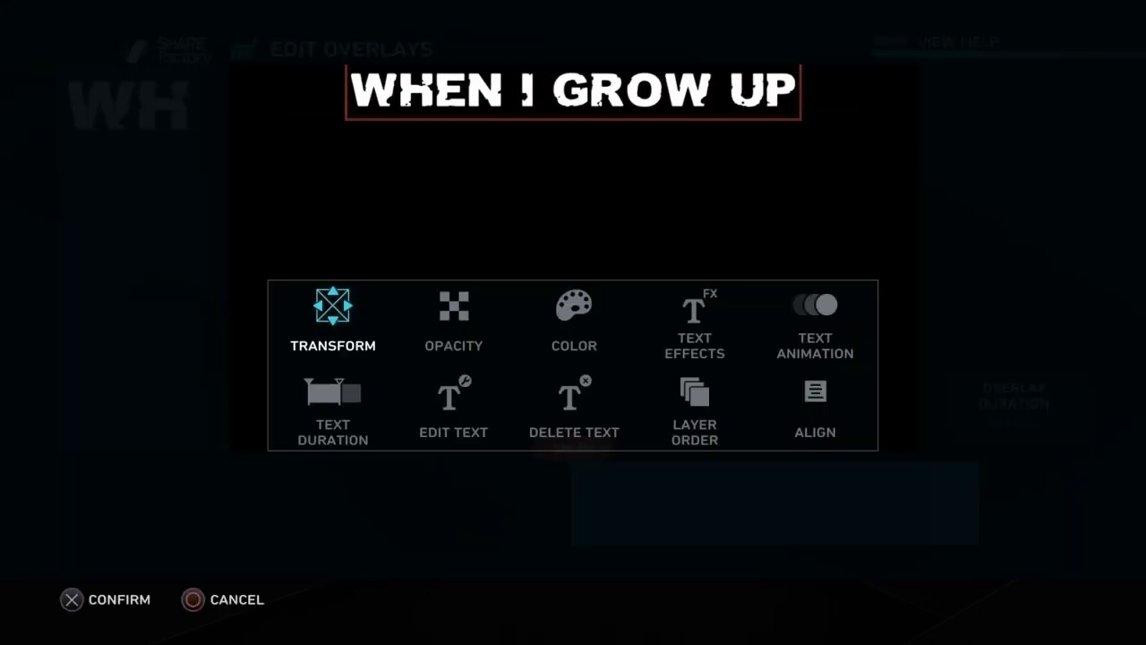
Move the WHEN I GROW UP text to the middle of the frame, enlarge it and return to the timeline
{"action": "key", "text": "Up"}
{"action": "key", "text": "Return"}
{"action": "key", "text": "Down"}
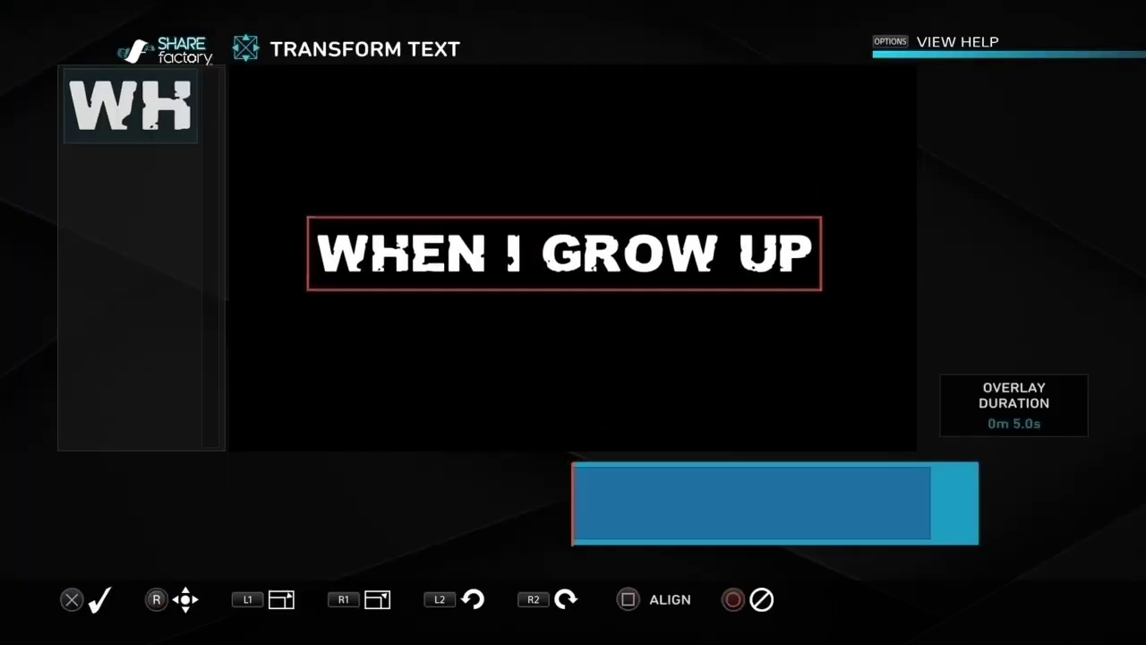
{"action": "key", "text": "Up"}
{"action": "key", "text": "L1"}
{"action": "key", "text": "Right"}
{"action": "key", "text": "minus"}
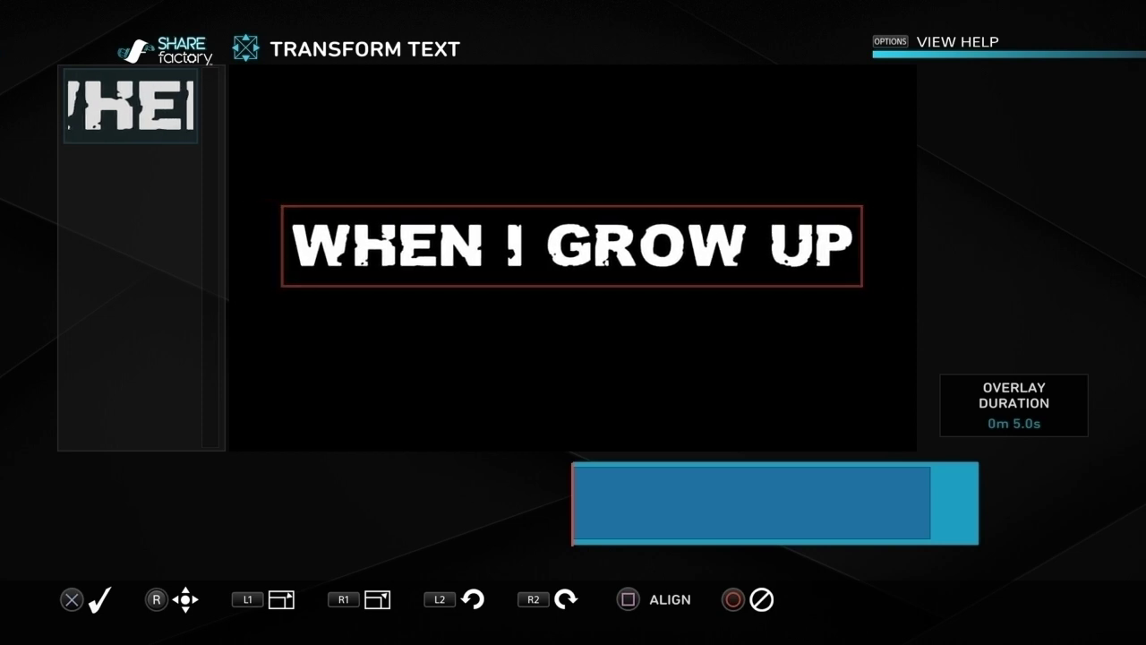
{"action": "key", "text": "Return"}
{"action": "key", "text": "Escape"}
{"action": "key", "text": "Escape"}
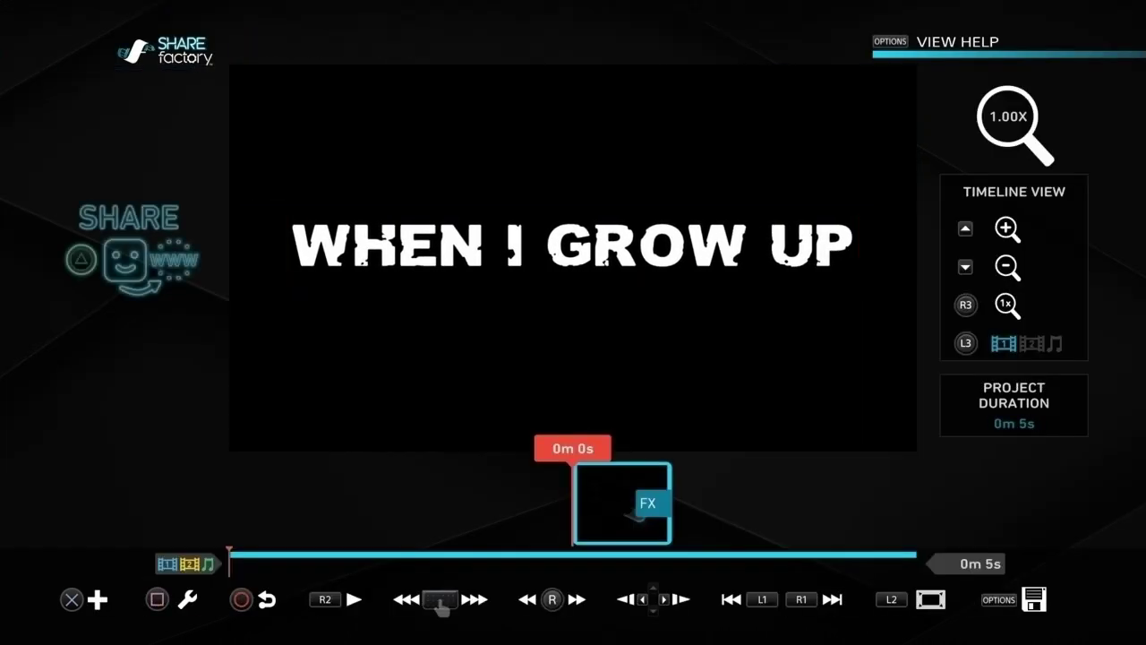
Leave the Batman: Arkham Knight project and start a new video project
{"action": "key", "text": "Triangle"}
{"action": "key", "text": "Down"}
{"action": "key", "text": "Return"}
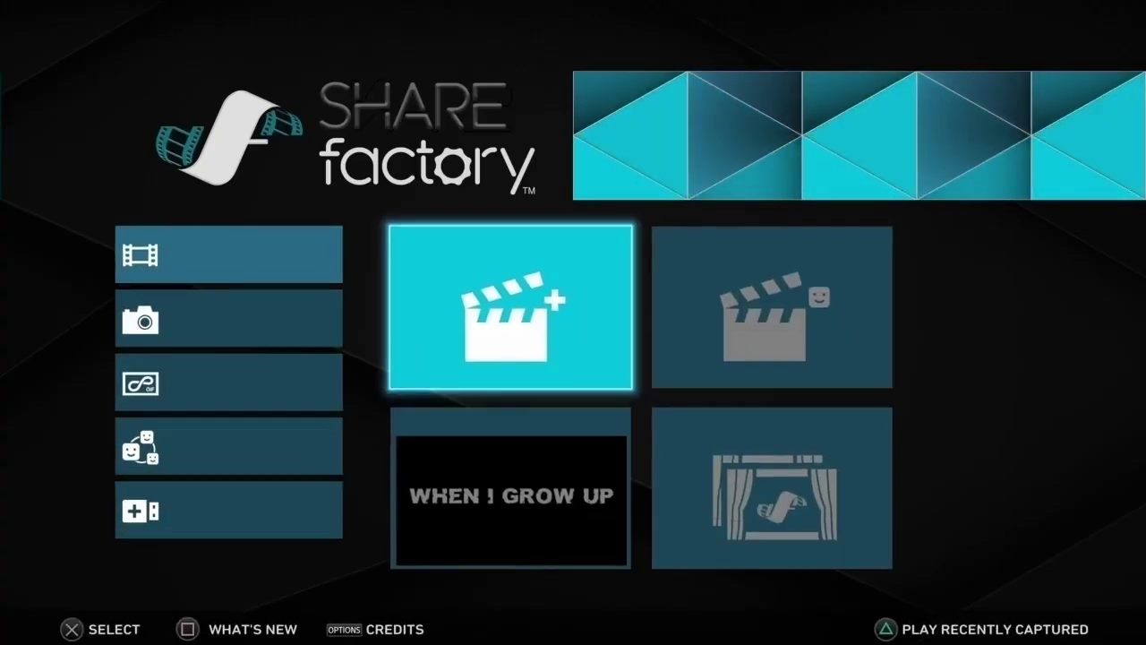
{"action": "key", "text": "Return"}
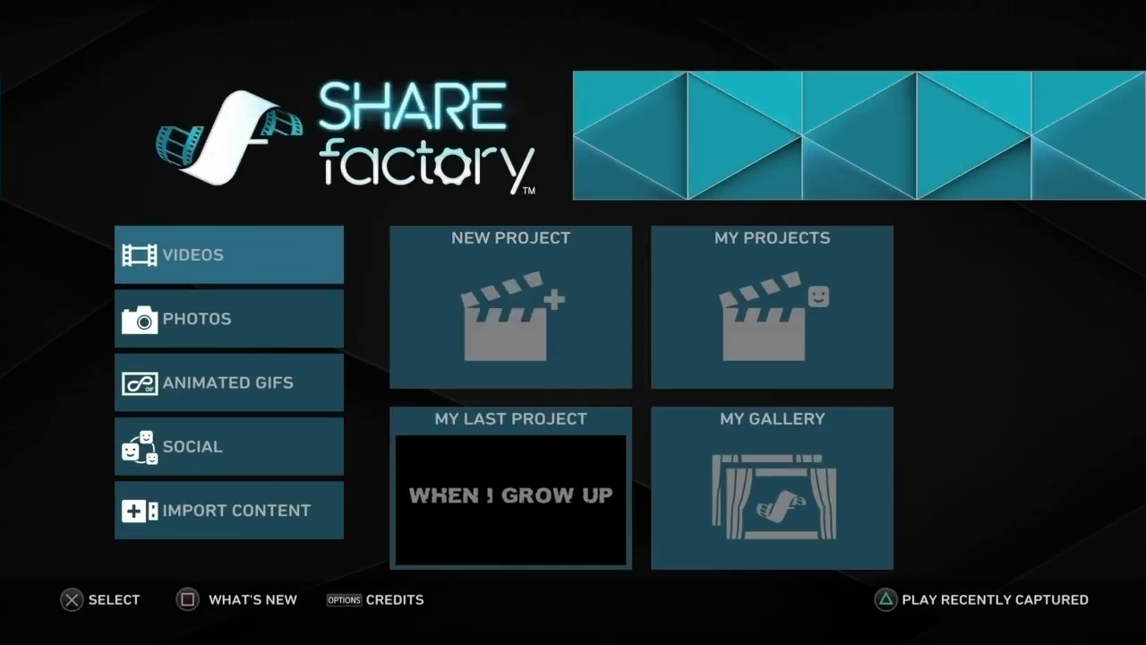
Look through the upper part of the theme list, comparing themes such as Resident Evil 2, Hardware: Rivals and SHAREfactory: Retro
{"action": "key", "text": "Right"}
{"action": "key", "text": "Down"}
{"action": "key", "text": "Up"}
{"action": "key", "text": "Down"}
{"action": "key", "text": "Left"}
{"action": "key", "text": "Up"}
{"action": "key", "text": "Right"}
{"action": "key", "text": "Down"}
{"action": "key", "text": "Down"}
{"action": "key", "text": "Up"}
{"action": "key", "text": "Down"}
{"action": "key", "text": "Down"}
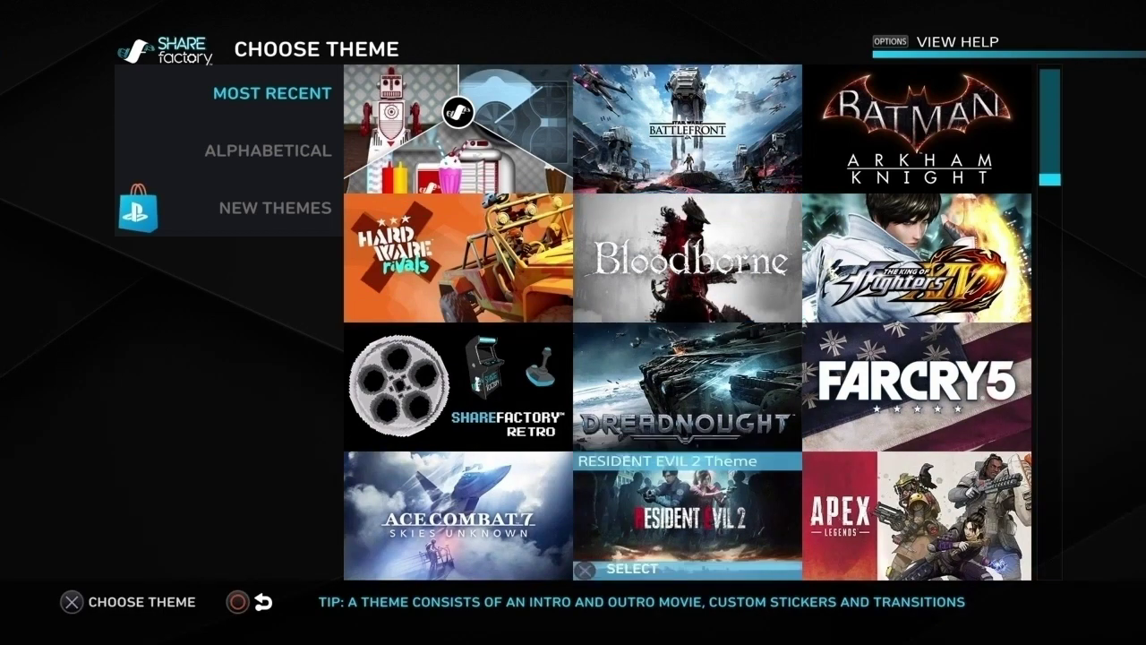
{"action": "key", "text": "Down"}
{"action": "key", "text": "Up"}
{"action": "key", "text": "Up"}
{"action": "key", "text": "Left"}
{"action": "key", "text": "Up"}
{"action": "key", "text": "Right"}
{"action": "key", "text": "Down"}
{"action": "key", "text": "Down"}
{"action": "key", "text": "Left"}
{"action": "key", "text": "Up"}
{"action": "key", "text": "Right"}
{"action": "key", "text": "Down"}
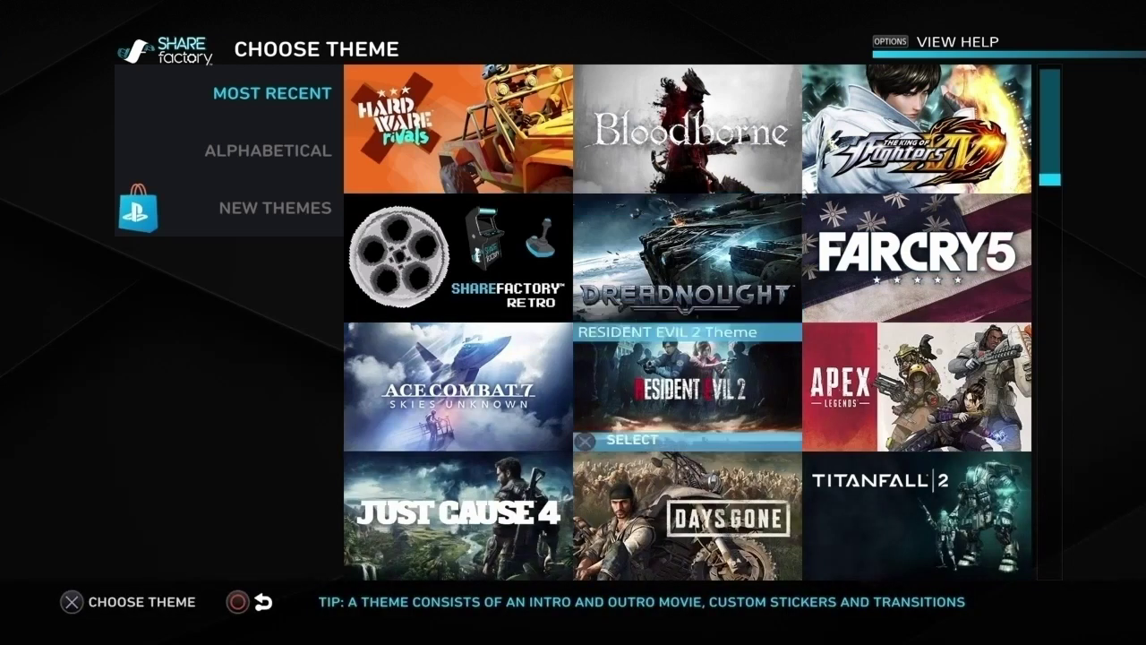
{"action": "key", "text": "Left"}
{"action": "key", "text": "Right"}
{"action": "key", "text": "Left"}
{"action": "key", "text": "Up"}
{"action": "key", "text": "Up"}
{"action": "key", "text": "Down"}
{"action": "key", "text": "Up"}
{"action": "key", "text": "Up"}
{"action": "key", "text": "Down"}
{"action": "key", "text": "Down"}
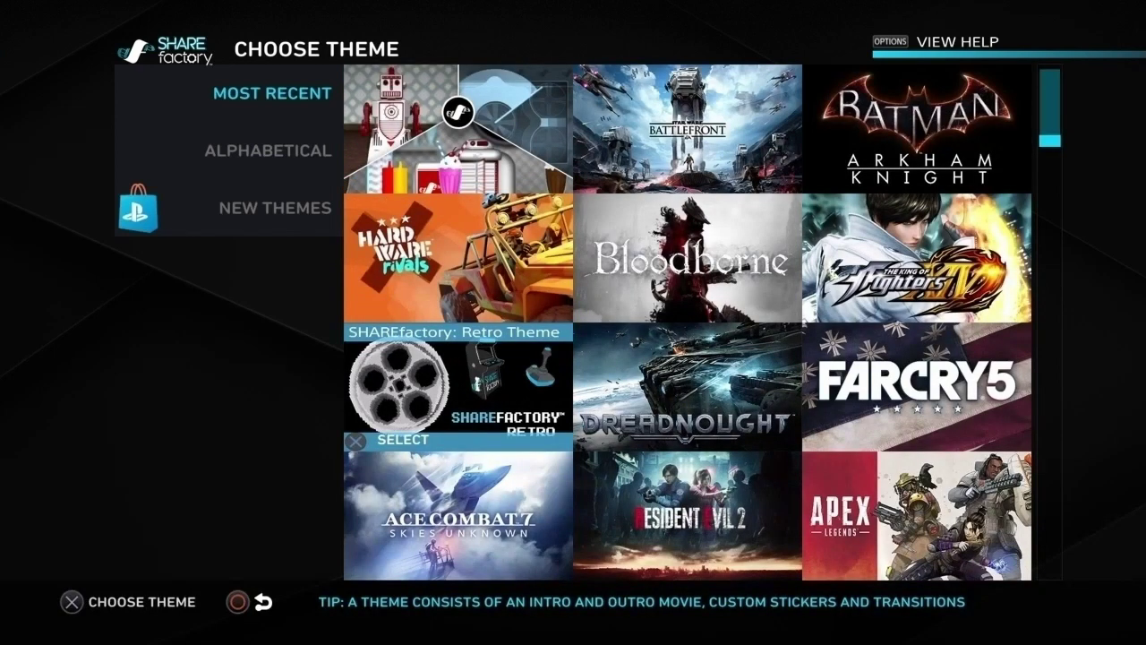
{"action": "key", "text": "Up"}
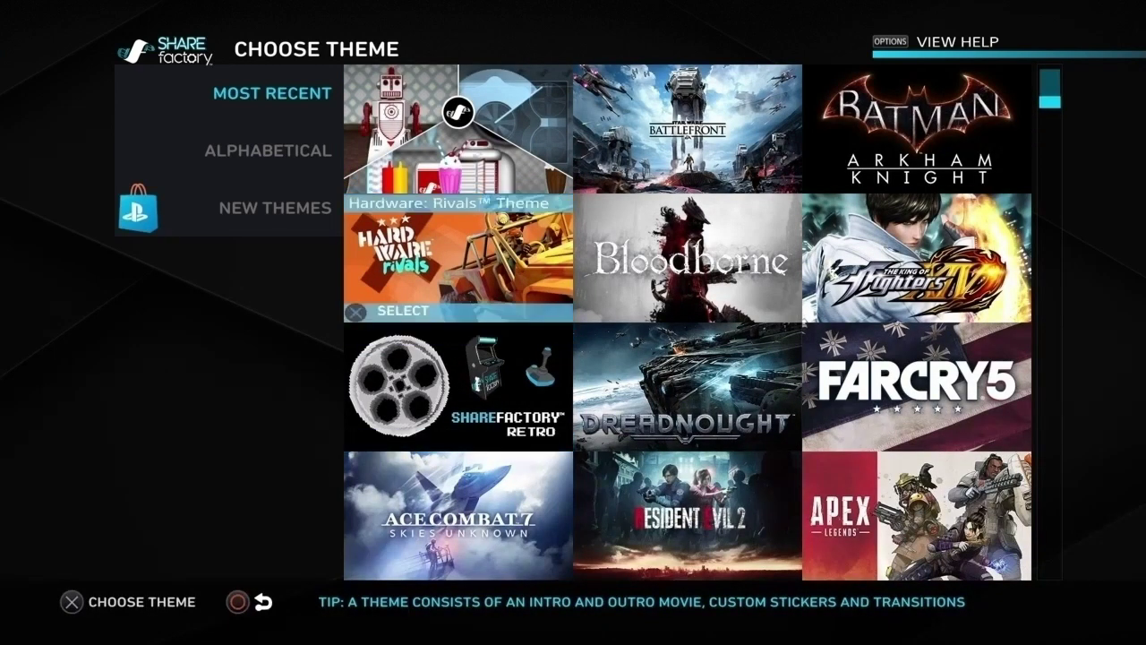
{"action": "key", "text": "Right"}
{"action": "key", "text": "Down"}
{"action": "key", "text": "Left"}
{"action": "key", "text": "Up"}
{"action": "key", "text": "Down"}
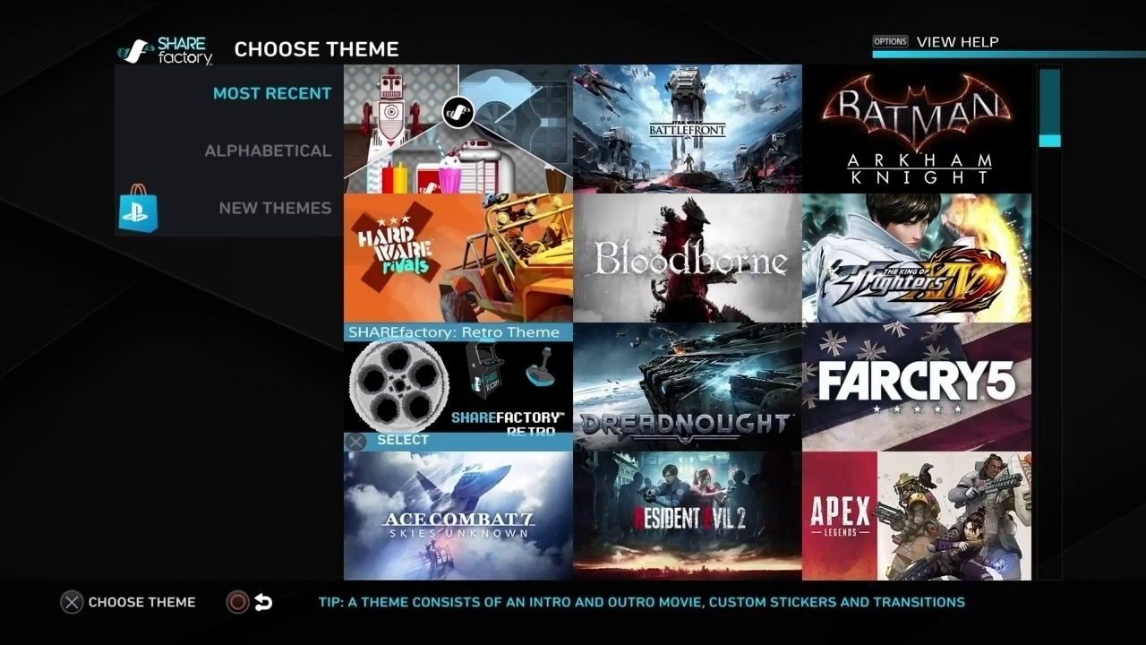
Choose the Hardware: Rivals theme and deselect its preselected themed clips
{"action": "key", "text": "Up"}
{"action": "key", "text": "Right"}
{"action": "key", "text": "Left"}
{"action": "key", "text": "Return"}
{"action": "key", "text": "Return"}
{"action": "key", "text": "Right"}
{"action": "key", "text": "Down"}
{"action": "key", "text": "Return"}
{"action": "key", "text": "Right"}
{"action": "key", "text": "Up"}
{"action": "key", "text": "Return"}
{"action": "key", "text": "Down"}
{"action": "key", "text": "Down"}
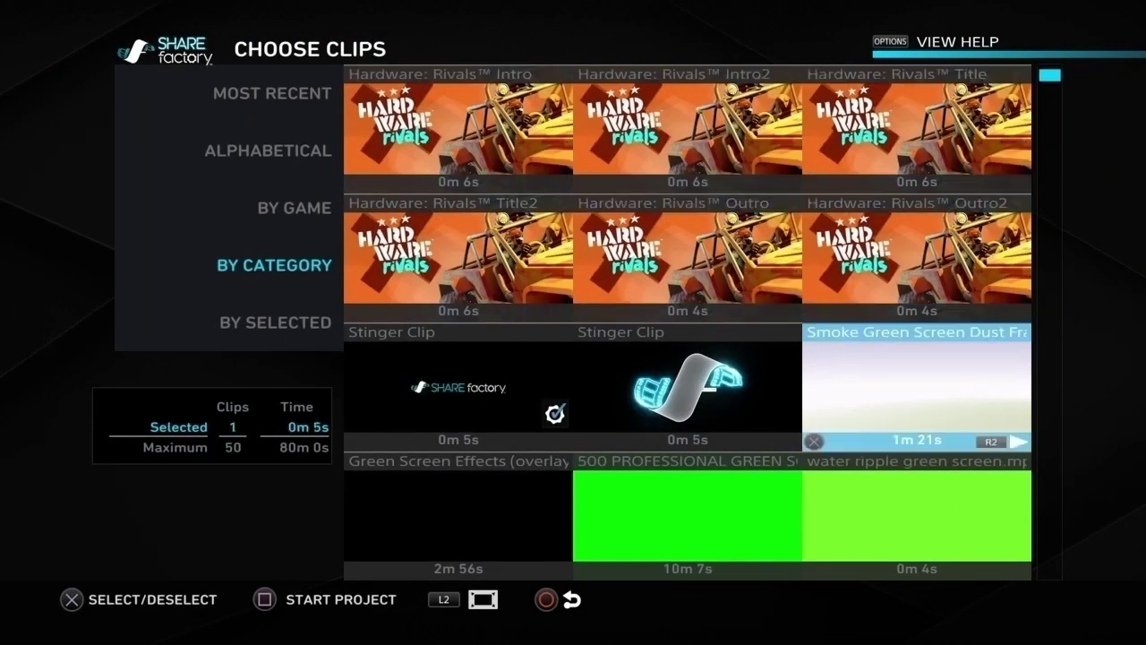
Swap the selected first Stinger Clip for the one with the glowing logo and start the Hardware: Rivals project
{"action": "key", "text": "Left"}
{"action": "key", "text": "Left"}
{"action": "key", "text": "Return"}
{"action": "key", "text": "Right"}
{"action": "key", "text": "s"}
{"action": "key", "text": "Return"}
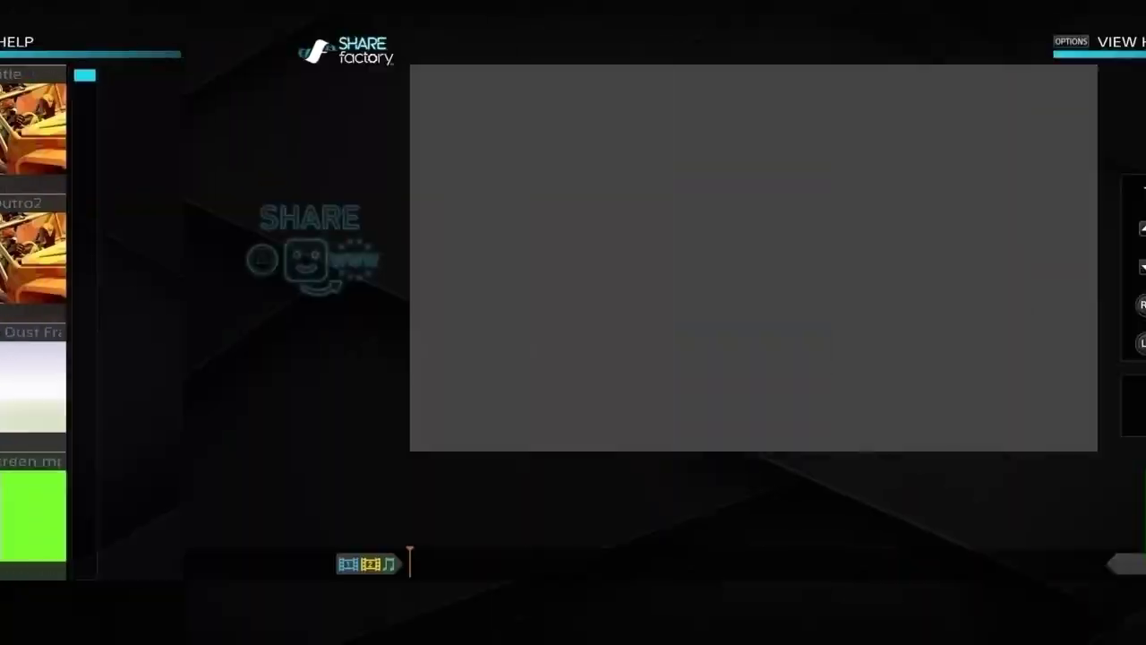
Add a text overlay reading OVERWATCH in the first large plain bold style with a duration of 5.0 s
{"action": "key", "text": "Return"}
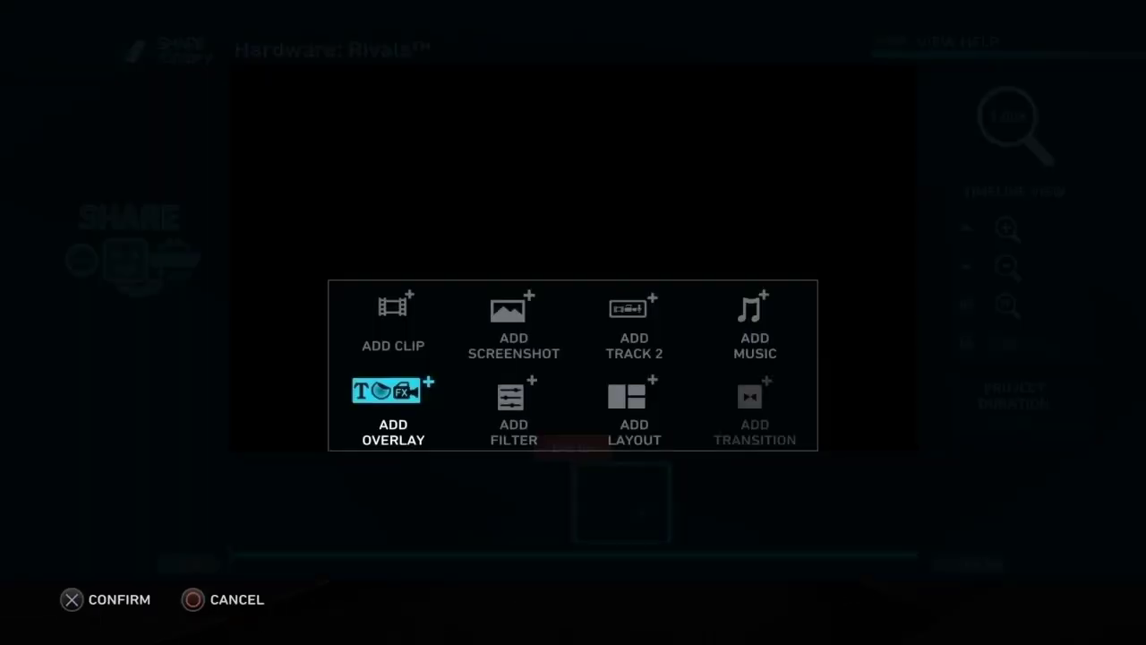
{"action": "key", "text": "Return"}
{"action": "key", "text": "Down"}
{"action": "key", "text": "Up"}
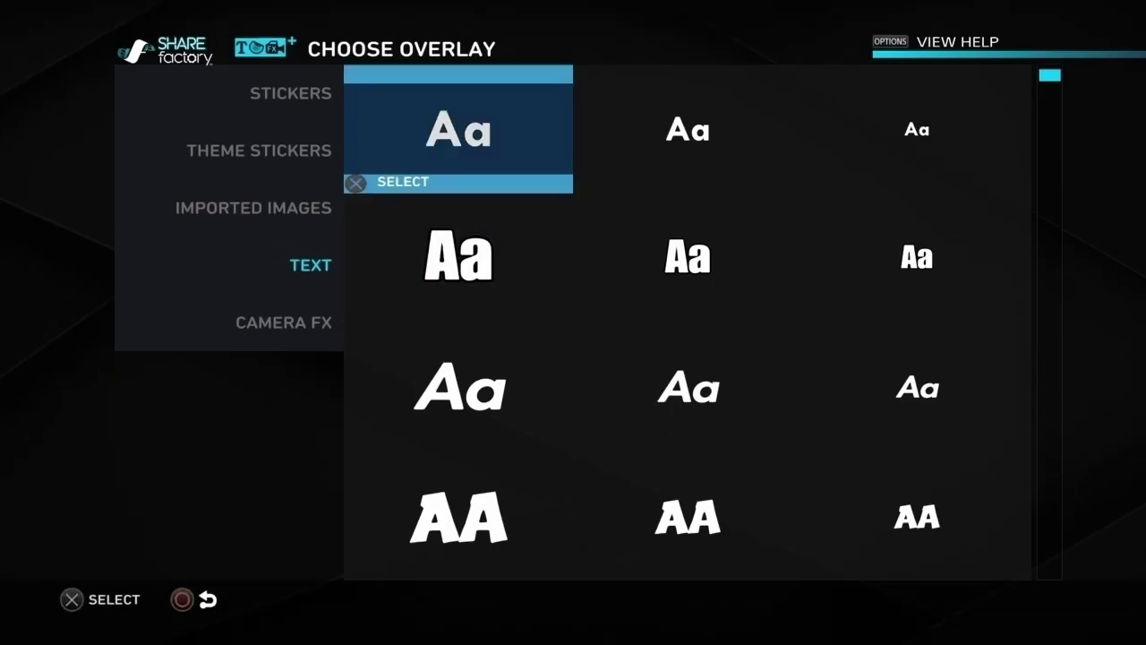
{"action": "key", "text": "Return"}
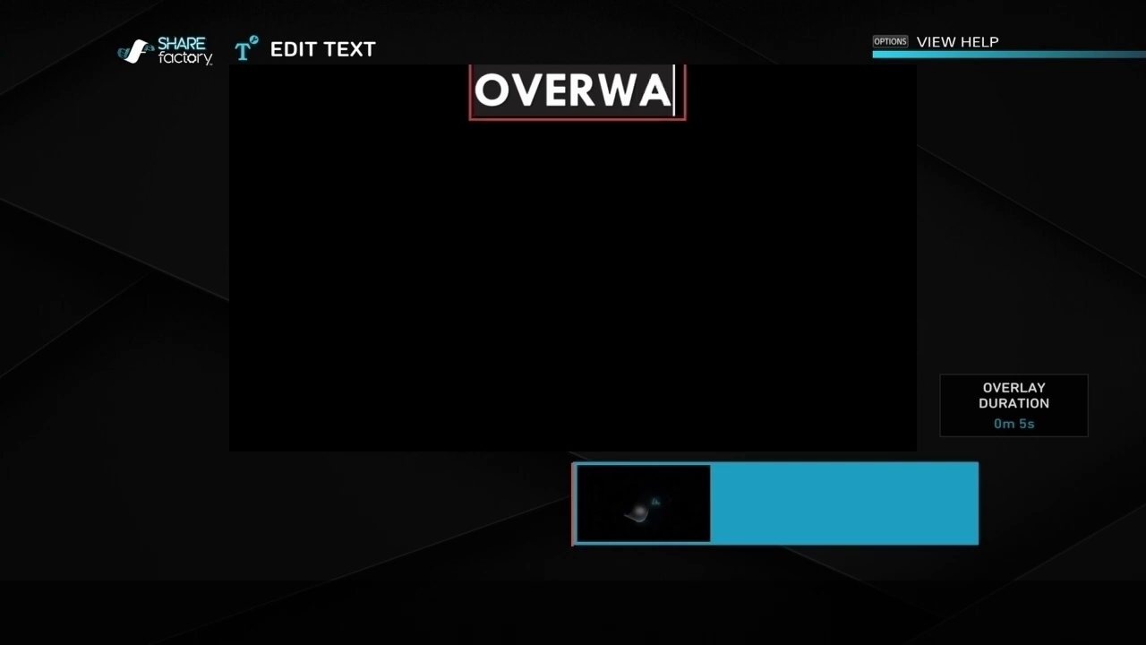
{"action": "type", "text": "CH"}
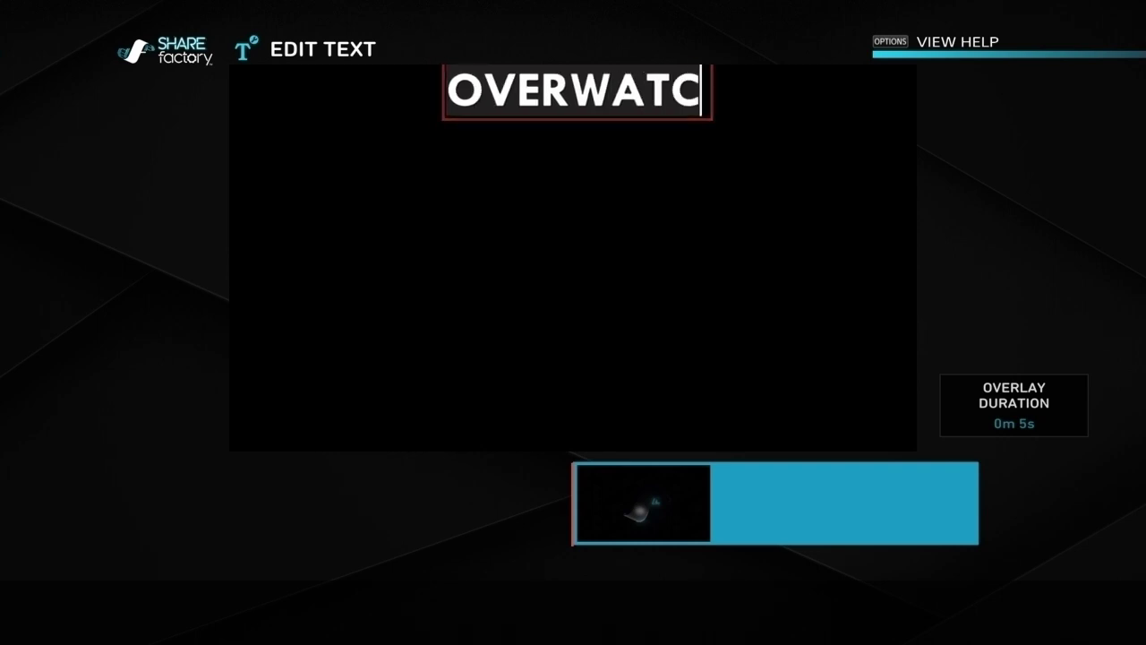
{"action": "key", "text": "Return"}
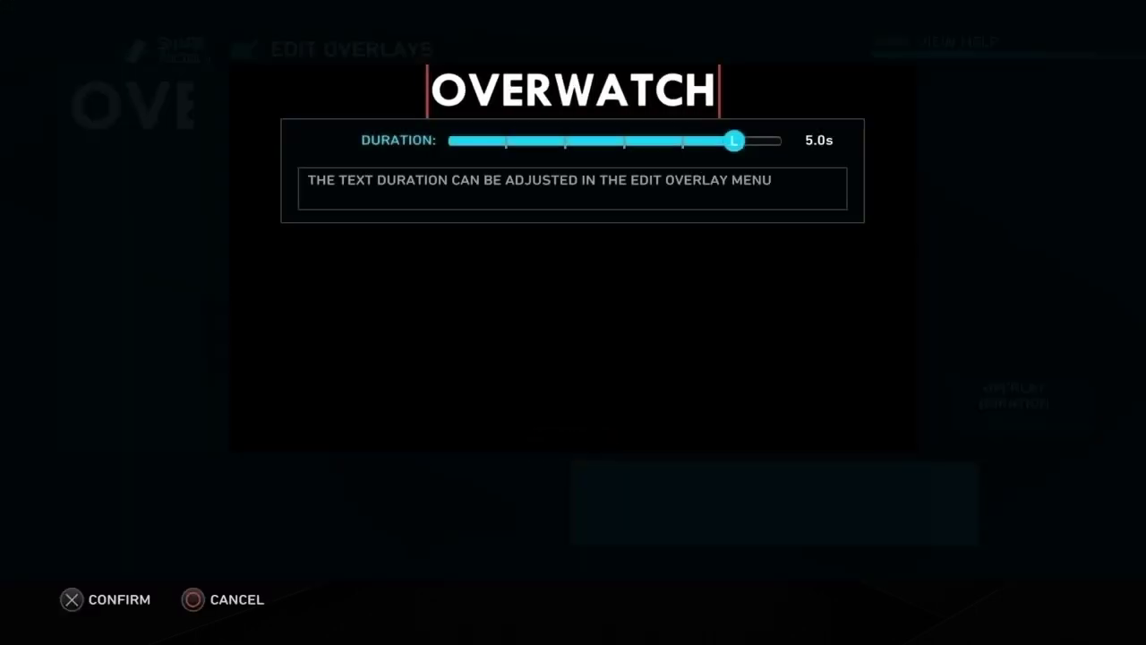
{"action": "key", "text": "Return"}
{"action": "key", "text": "Return"}
{"action": "key", "text": "Down"}
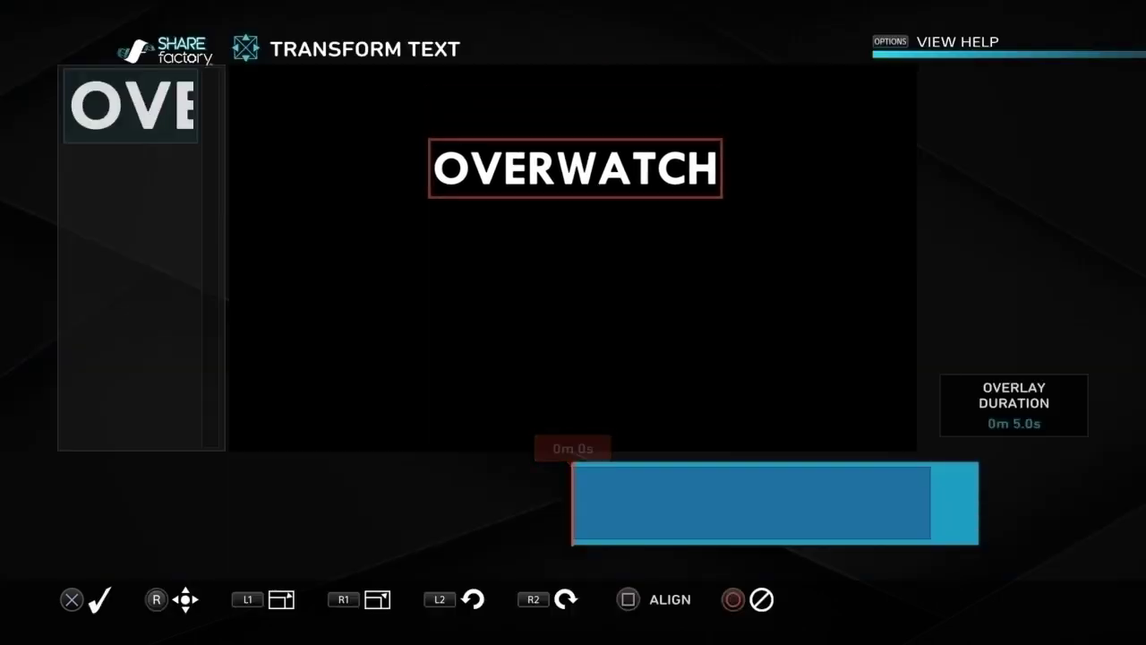
{"action": "key", "text": "Left"}
{"action": "key", "text": "Up"}
{"action": "key", "text": "Escape"}
{"action": "key", "text": "Escape"}
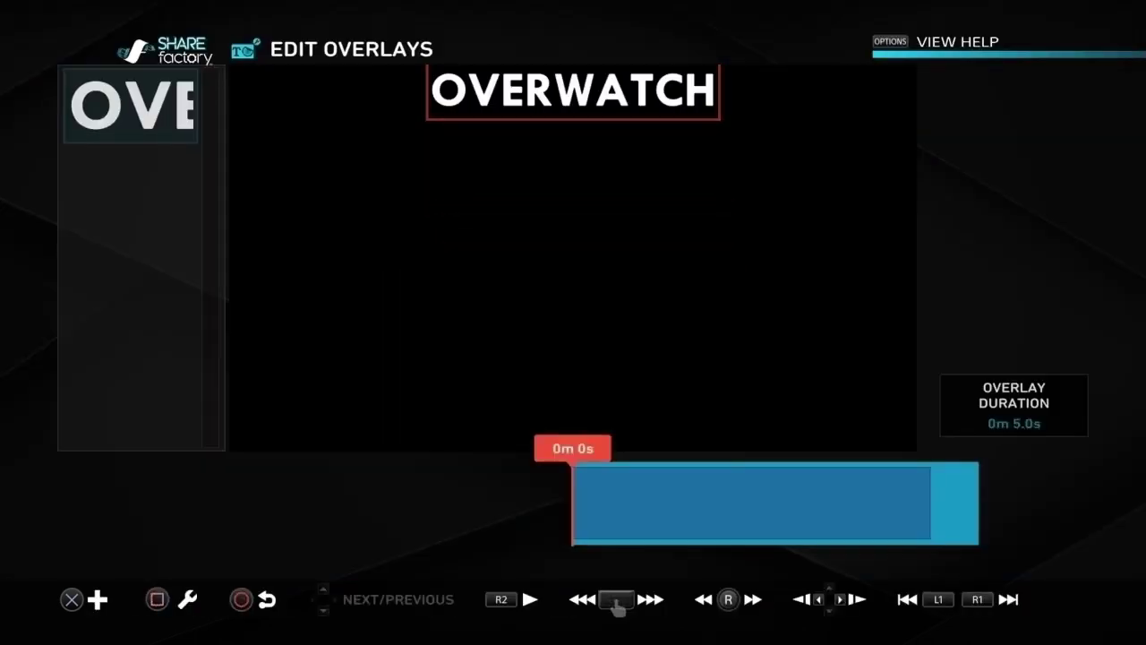
Leave the Hardware: Rivals project and start a new video project
{"action": "key", "text": "Escape"}
{"action": "key", "text": "Escape"}
{"action": "key", "text": "Return"}
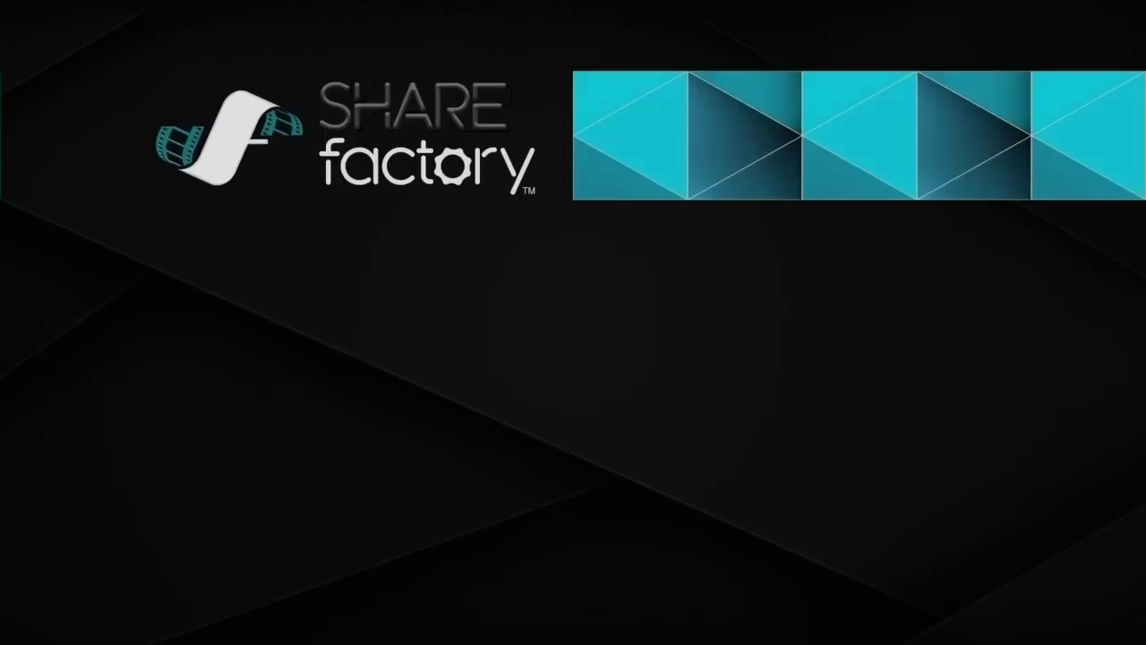
{"action": "key", "text": "Return"}
Browse the theme list from its beginning down to the Fortnite and Uncharted themes and back to Star Wars Battlefront
{"action": "key", "text": "Left"}
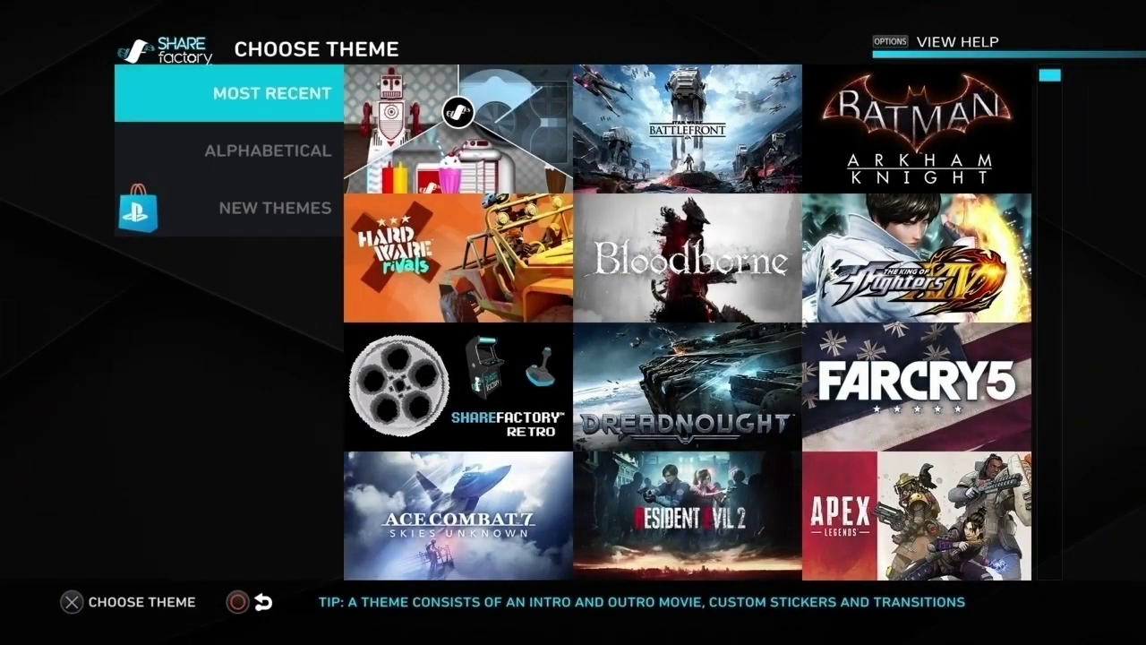
{"action": "key", "text": "Down"}
{"action": "key", "text": "Down"}
{"action": "key", "text": "Right"}
{"action": "key", "text": "Down"}
{"action": "key", "text": "Right"}
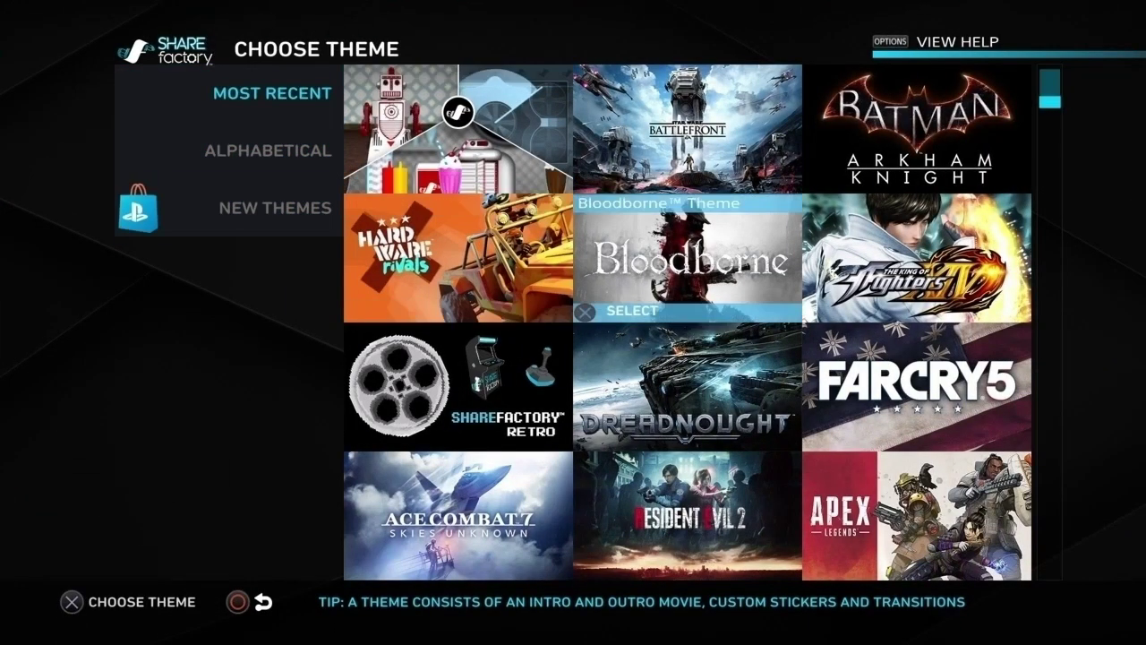
{"action": "key", "text": "Up"}
{"action": "key", "text": "Left"}
{"action": "key", "text": "Down"}
{"action": "key", "text": "Down"}
{"action": "key", "text": "Down"}
{"action": "key", "text": "Down"}
{"action": "key", "text": "Down"}
{"action": "key", "text": "Down"}
{"action": "key", "text": "Down"}
{"action": "key", "text": "Down"}
{"action": "key", "text": "Down"}
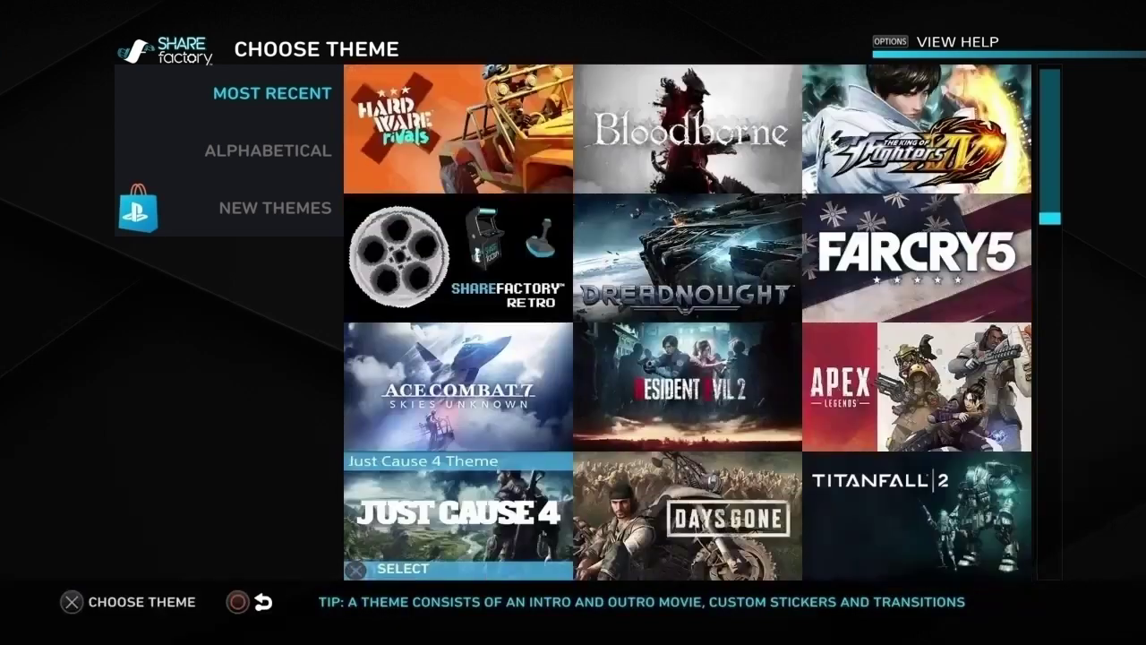
{"action": "key", "text": "Down"}
{"action": "key", "text": "Up"}
{"action": "key", "text": "Up"}
{"action": "key", "text": "Up"}
{"action": "key", "text": "Up"}
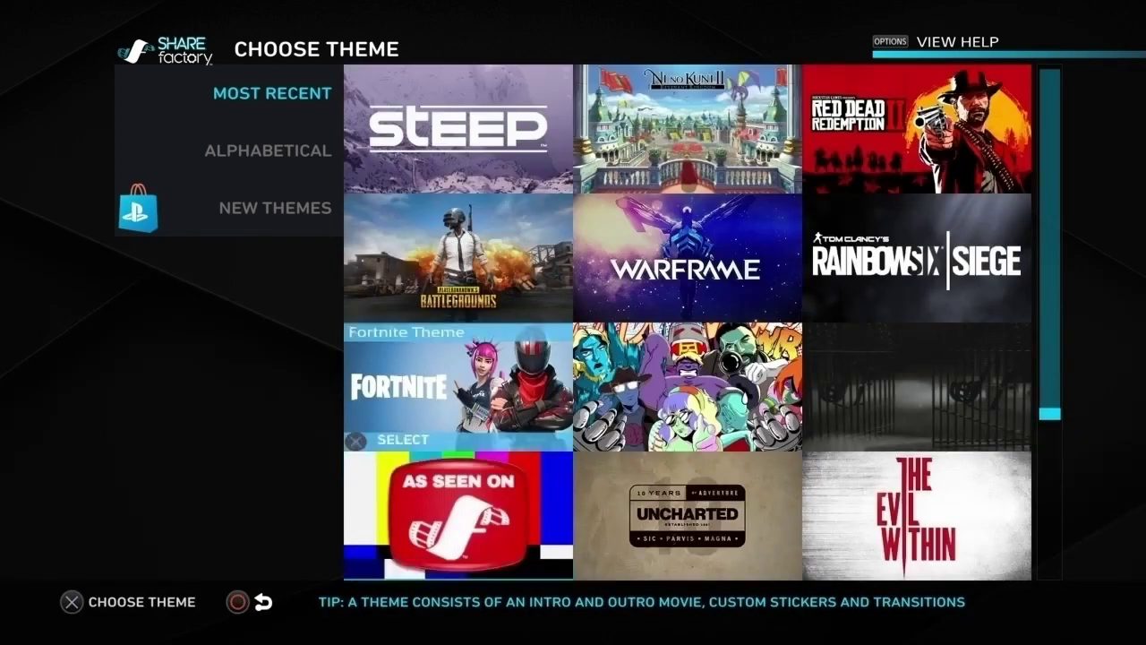
{"action": "key", "text": "Down"}
{"action": "key", "text": "Up"}
{"action": "key", "text": "Down"}
{"action": "key", "text": "Right"}
{"action": "key", "text": "Down"}
{"action": "key", "text": "Up"}
{"action": "key", "text": "Up"}
{"action": "key", "text": "Up"}
{"action": "key", "text": "Up"}
{"action": "key", "text": "Up"}
{"action": "key", "text": "Up"}
{"action": "key", "text": "Up"}
{"action": "key", "text": "Up"}
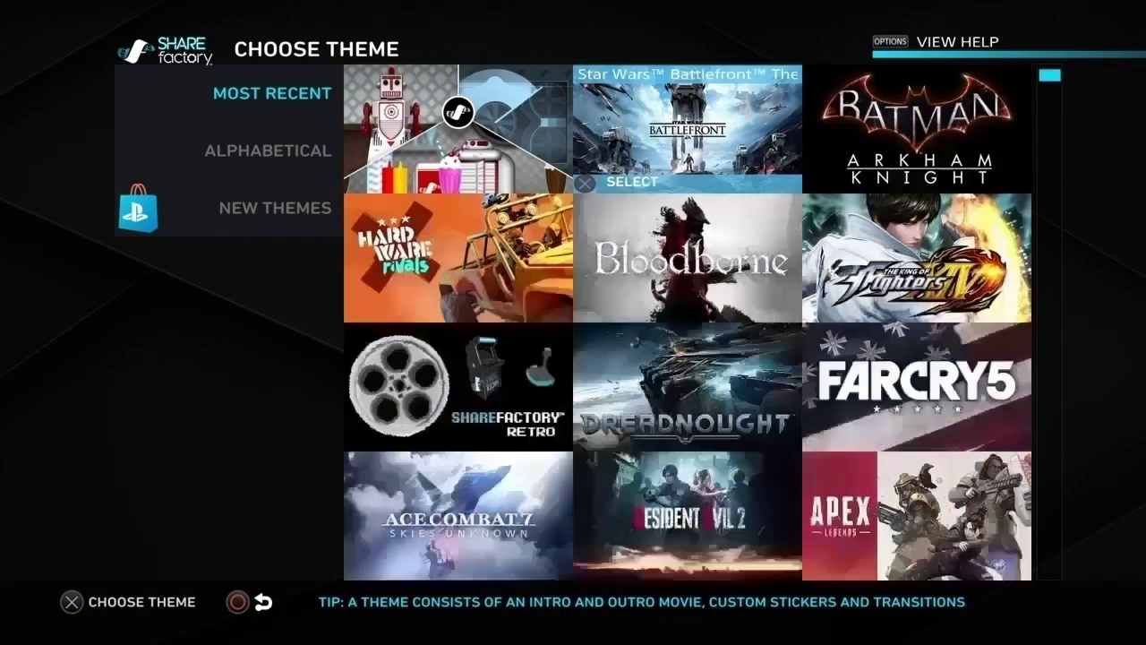
Look through the next rows of themes below Star Wars Battlefront and return to it
{"action": "key", "text": "Down"}
{"action": "key", "text": "Down"}
{"action": "key", "text": "Down"}
{"action": "key", "text": "Down"}
{"action": "key", "text": "Down"}
{"action": "key", "text": "Down"}
{"action": "key", "text": "Up"}
{"action": "key", "text": "Up"}
{"action": "key", "text": "Up"}
{"action": "key", "text": "Up"}
{"action": "key", "text": "Up"}
{"action": "key", "text": "Up"}
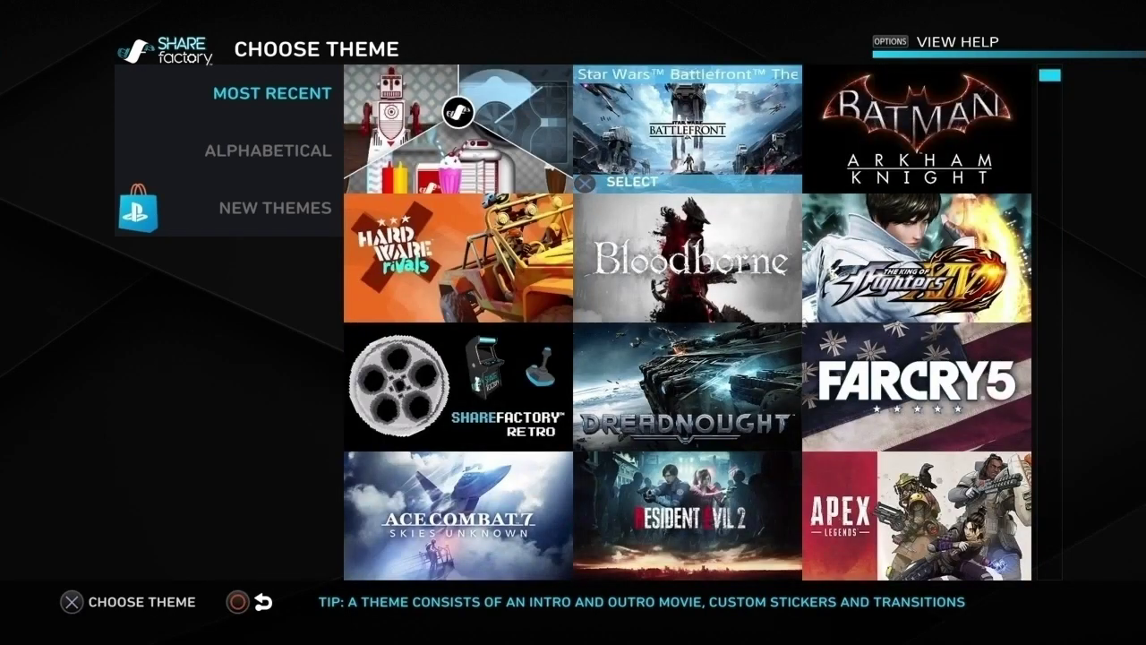
Choose the Fortnite theme for the new project
{"action": "key", "text": "Right"}
{"action": "key", "text": "Down"}
{"action": "key", "text": "Down"}
{"action": "key", "text": "Down"}
{"action": "key", "text": "Down"}
{"action": "key", "text": "Down"}
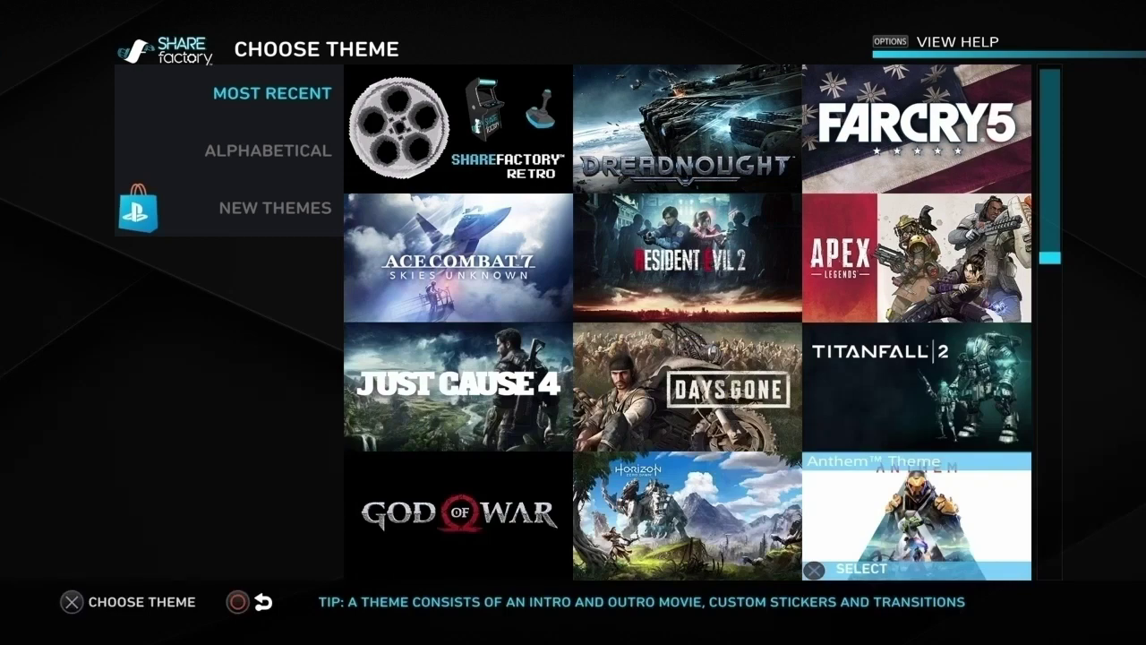
{"action": "key", "text": "Down"}
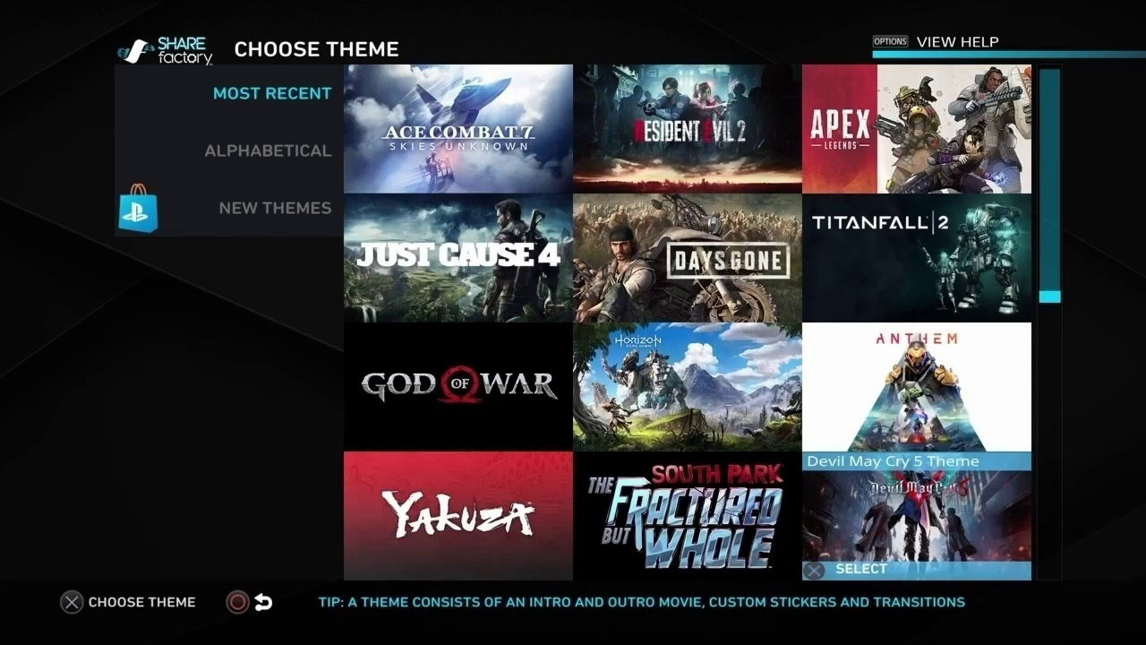
{"action": "key", "text": "Down"}
{"action": "key", "text": "Down"}
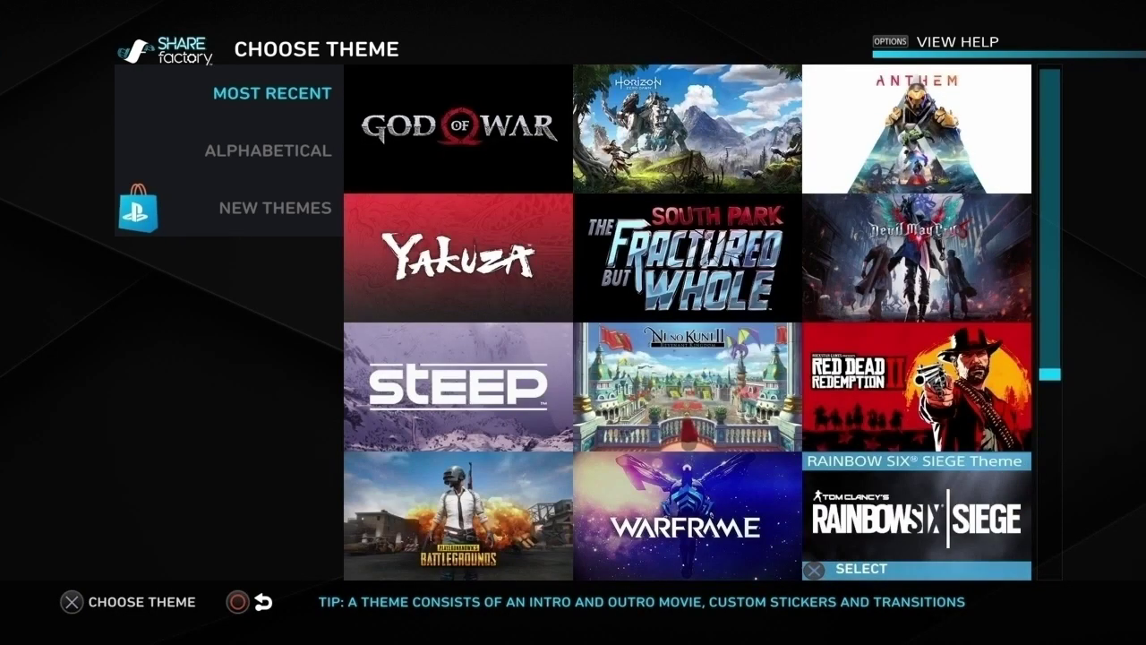
{"action": "key", "text": "Down"}
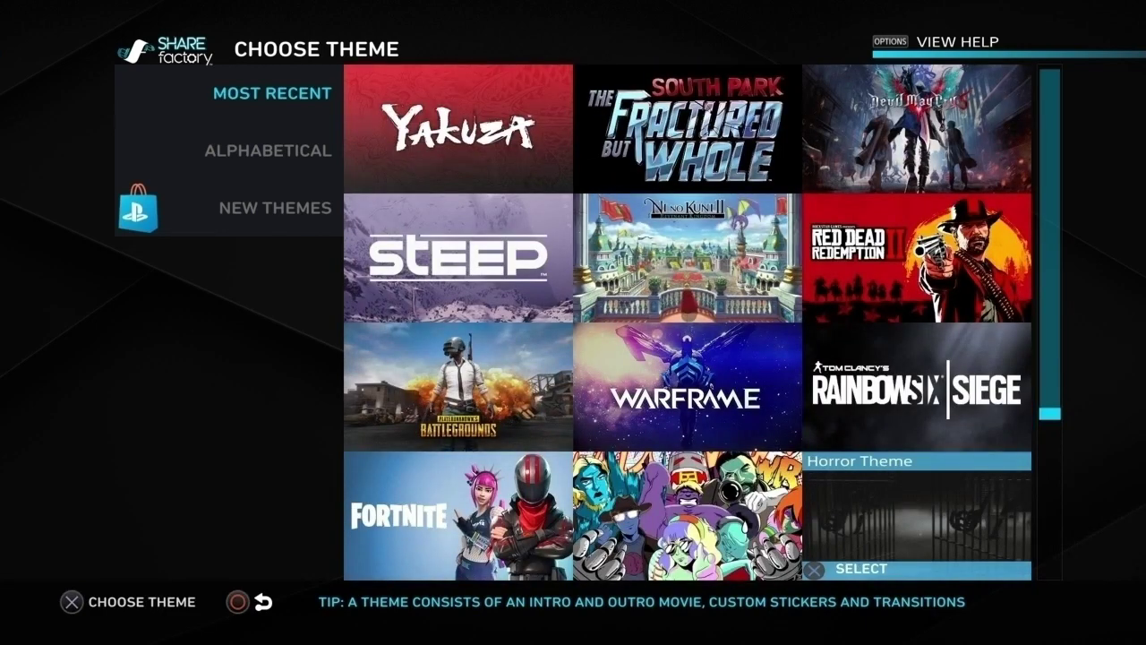
{"action": "key", "text": "Down"}
{"action": "key", "text": "Left"}
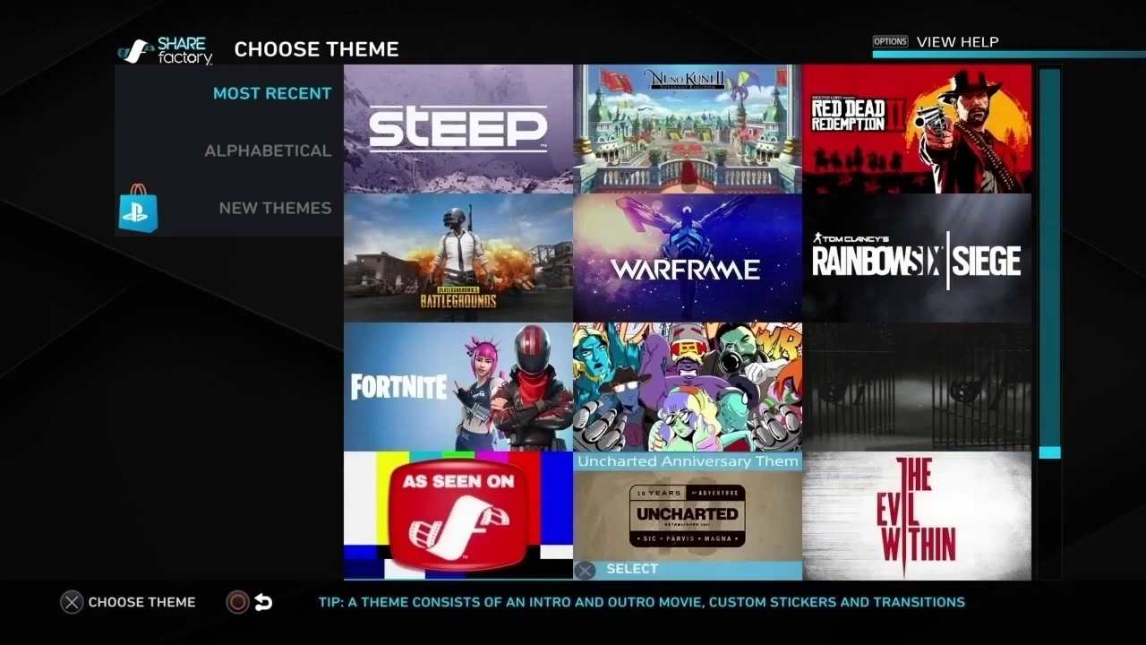
{"action": "key", "text": "Left"}
{"action": "key", "text": "Up"}
{"action": "key", "text": "Return"}
Clear all selected clips for the Fortnite project
{"action": "key", "text": "Return"}
{"action": "key", "text": "Down"}
{"action": "key", "text": "Return"}
{"action": "key", "text": "Up"}
{"action": "key", "text": "Right"}
{"action": "key", "text": "Return"}
{"action": "key", "text": "Down"}
{"action": "key", "text": "Up"}
{"action": "key", "text": "Right"}
{"action": "key", "text": "Return"}
{"action": "key", "text": "Down"}
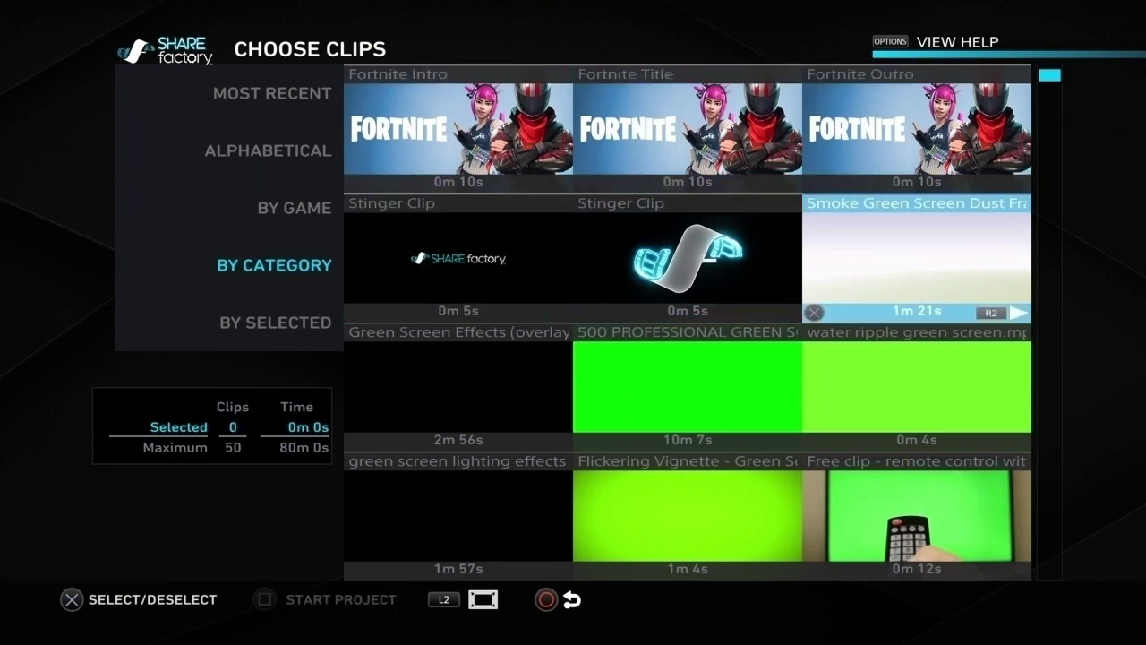
Select the Stinger Clip with the glowing logo and start the Fortnite project
{"action": "key", "text": "Left"}
{"action": "key", "text": "Return"}
{"action": "key", "text": "Return"}
{"action": "key", "text": "space"}
{"action": "key", "text": "Return"}
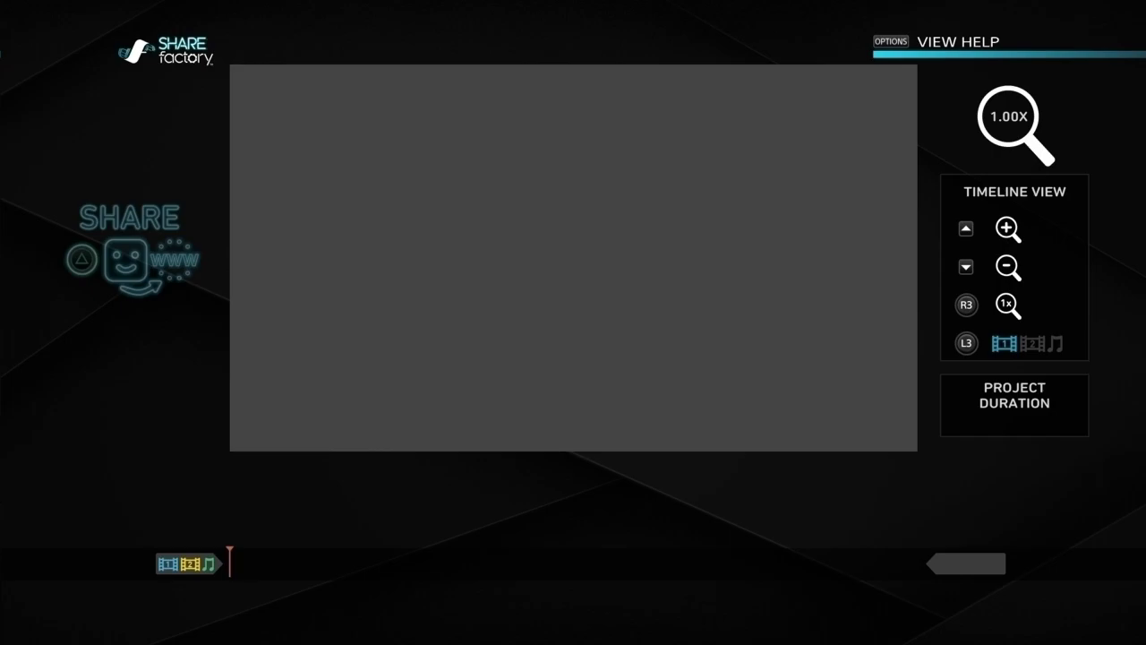
Open the text overlay styles for the Fortnite project and examine the fonts down the list and back near its beginning
{"action": "key", "text": "Return"}
{"action": "key", "text": "Down"}
{"action": "key", "text": "Return"}
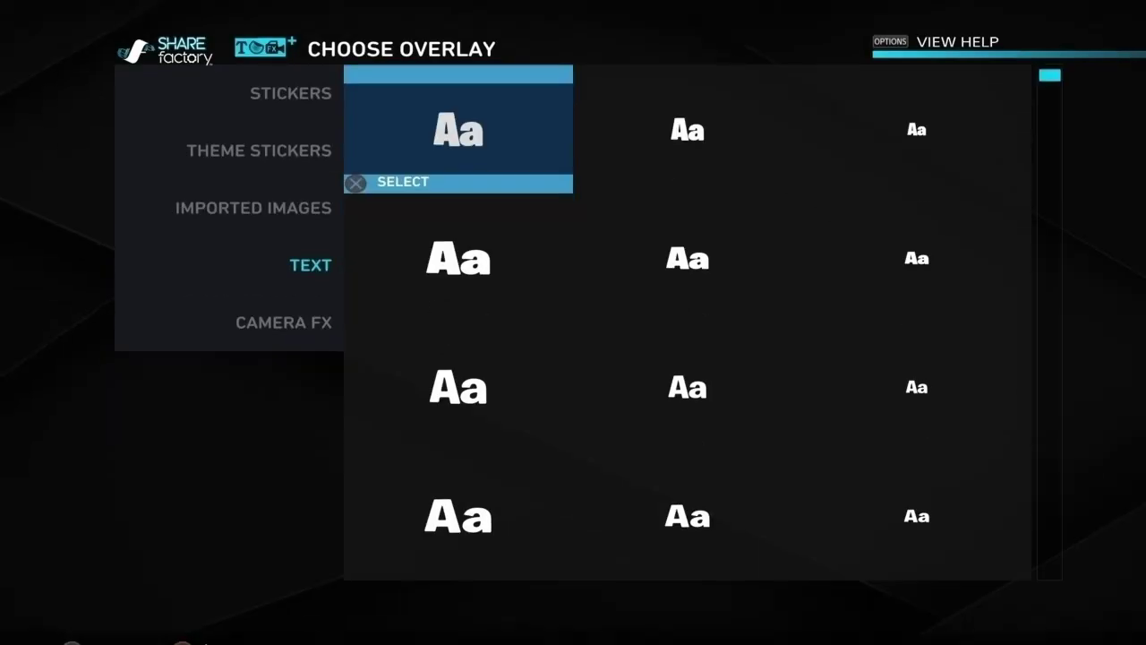
{"action": "key", "text": "Down"}
{"action": "key", "text": "Up"}
{"action": "key", "text": "Down"}
{"action": "key", "text": "Down"}
{"action": "key", "text": "Down"}
{"action": "key", "text": "Down"}
{"action": "key", "text": "Down"}
{"action": "key", "text": "Down"}
{"action": "key", "text": "Down"}
{"action": "key", "text": "Down"}
{"action": "key", "text": "Down"}
{"action": "key", "text": "Down"}
{"action": "key", "text": "Down"}
{"action": "key", "text": "Down"}
{"action": "key", "text": "Down"}
{"action": "key", "text": "Down"}
{"action": "key", "text": "Down"}
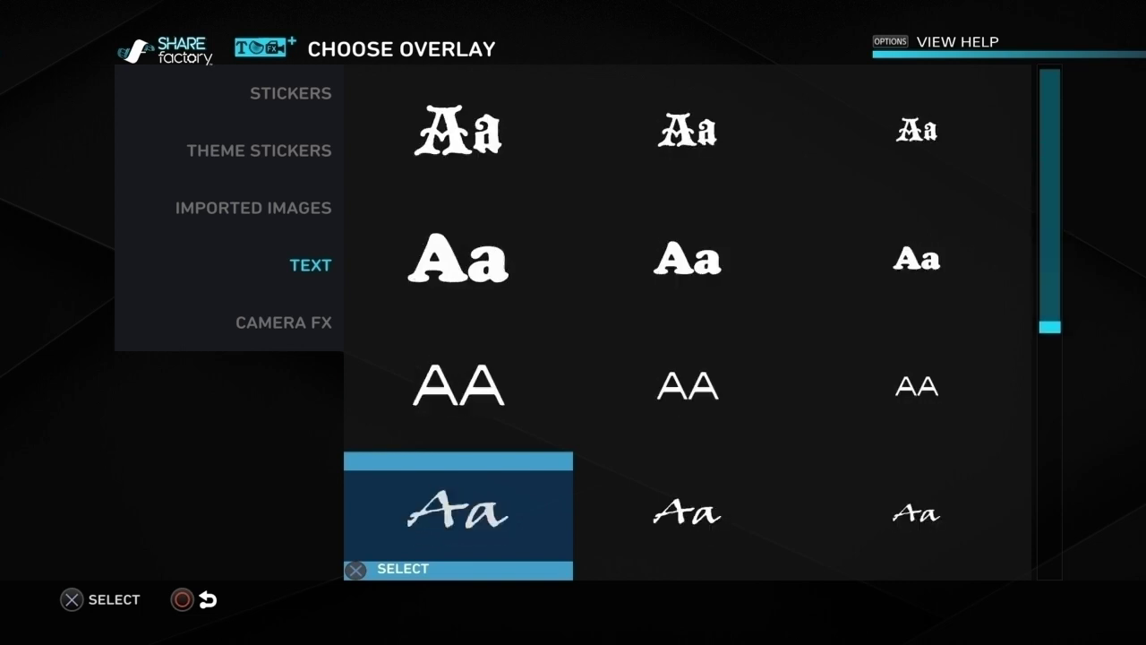
{"action": "key", "text": "Down"}
{"action": "key", "text": "Up"}
{"action": "key", "text": "Up"}
{"action": "key", "text": "Up"}
{"action": "key", "text": "Up"}
{"action": "key", "text": "Up"}
{"action": "key", "text": "Up"}
{"action": "key", "text": "Up"}
{"action": "key", "text": "Up"}
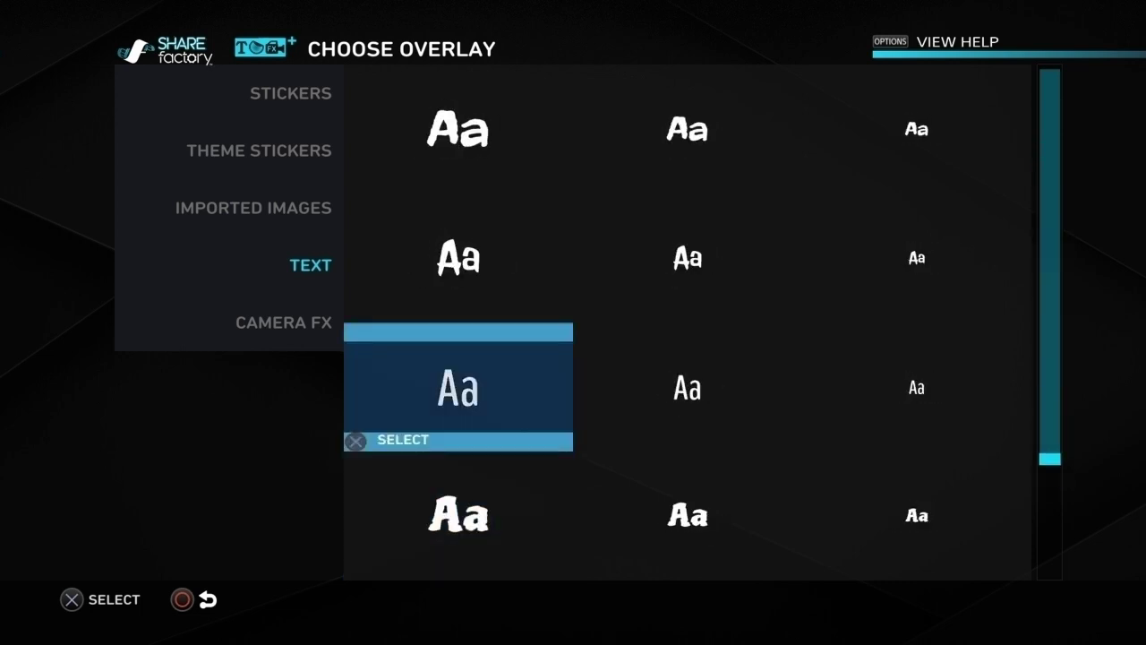
{"action": "key", "text": "Up"}
{"action": "key", "text": "Up"}
{"action": "key", "text": "Up"}
{"action": "key", "text": "Up"}
{"action": "key", "text": "Up"}
{"action": "key", "text": "Up"}
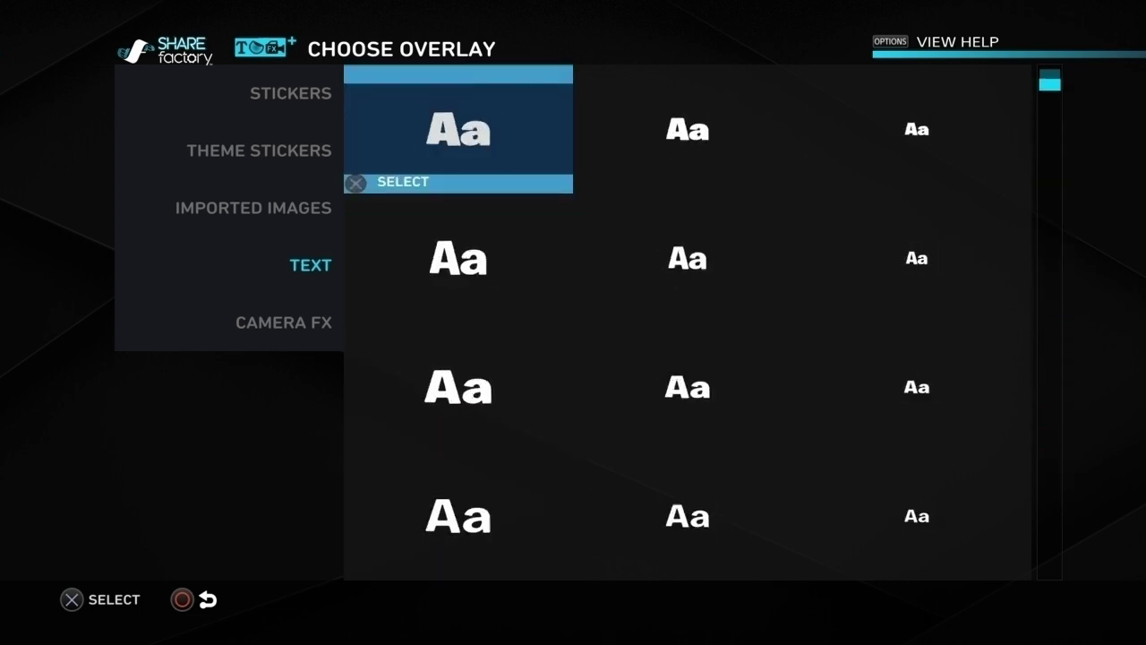
Add a text overlay reading FORTNITE in a large bold style with a duration of 5.1 s and enlarge it mid-frame
{"action": "key", "text": "Return"}
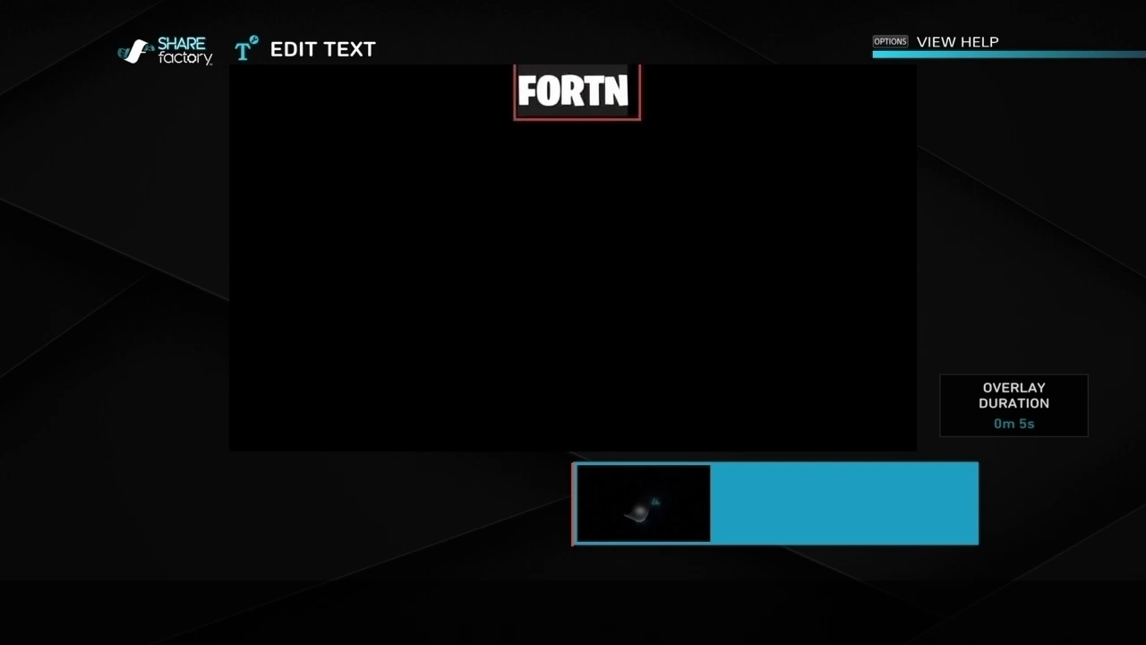
{"action": "key", "text": "Return"}
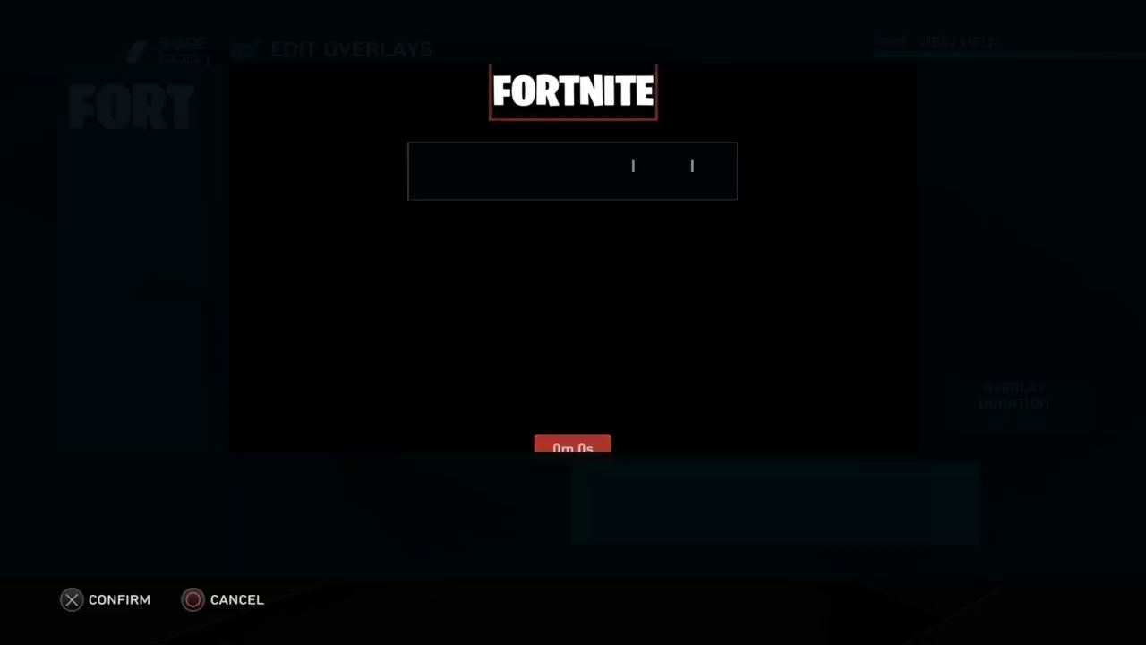
{"action": "key", "text": "Return"}
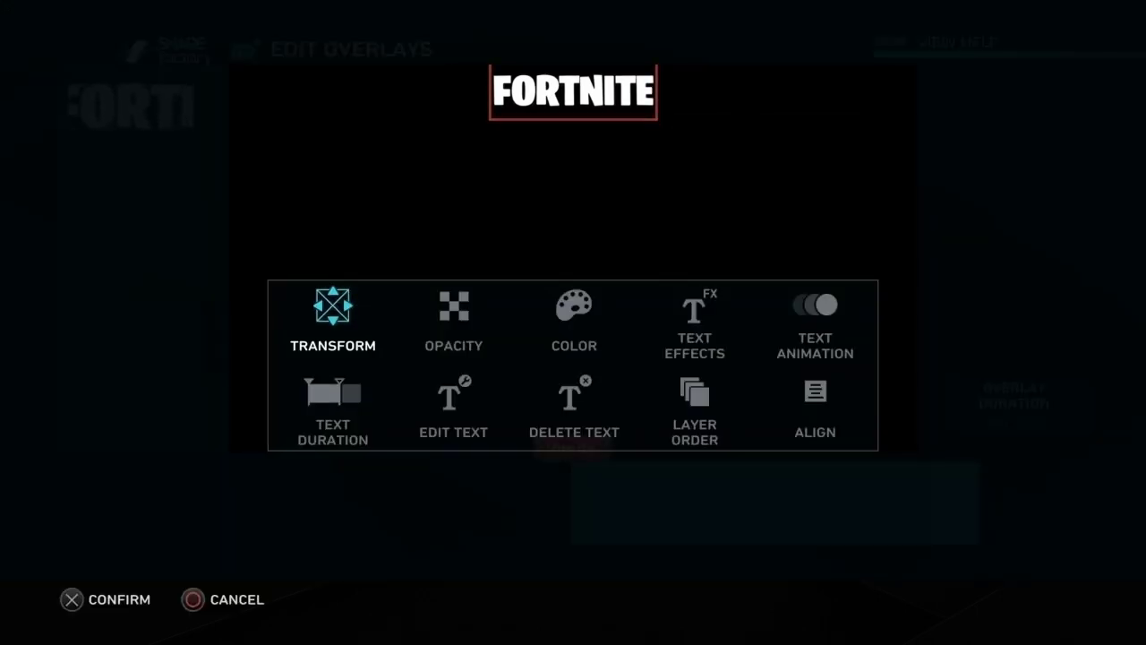
{"action": "key", "text": "Return"}
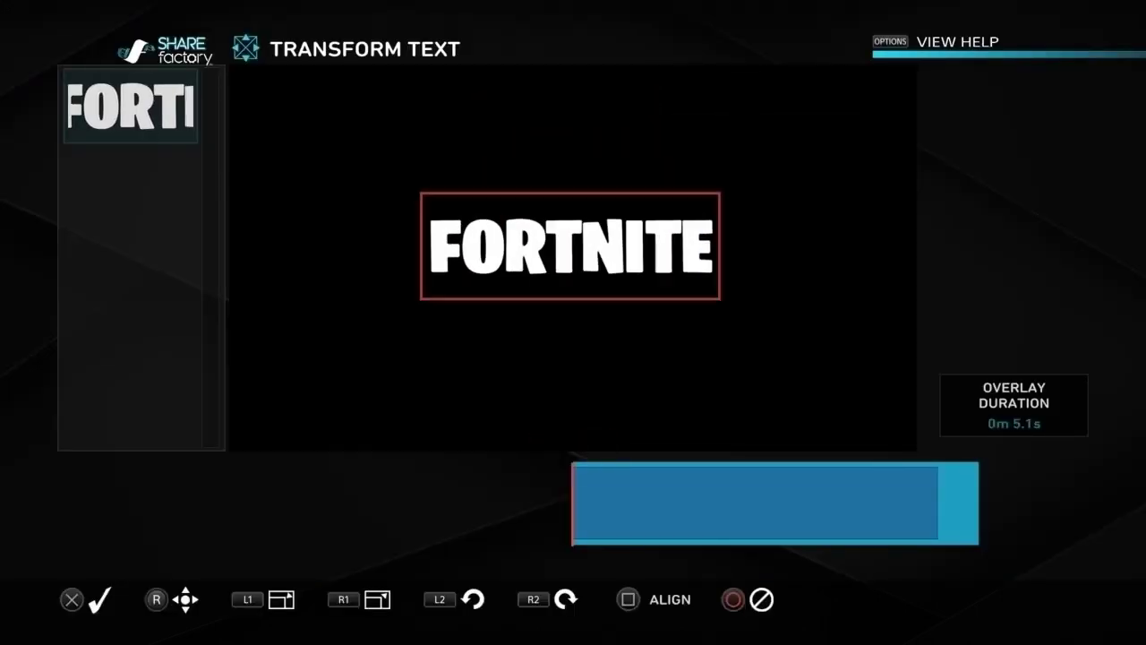
{"action": "key", "text": "Return"}
{"action": "key", "text": "Escape"}
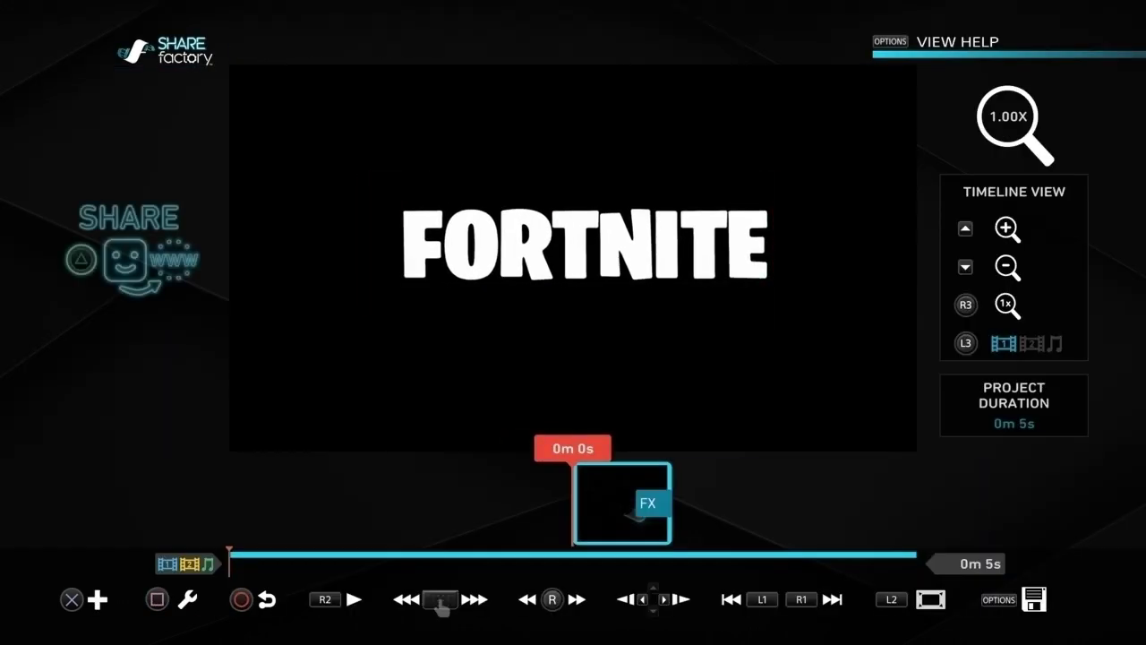
Leave the Fortnite project and start a new video project
{"action": "key", "text": "Escape"}
{"action": "key", "text": "Down"}
{"action": "key", "text": "Right"}
{"action": "key", "text": "Return"}
{"action": "key", "text": "Return"}
Choose the Just Cause 4 theme for the new project
{"action": "key", "text": "Right"}
{"action": "key", "text": "Down"}
{"action": "key", "text": "Up"}
{"action": "key", "text": "Right"}
{"action": "key", "text": "Down"}
{"action": "key", "text": "Left"}
{"action": "key", "text": "Down"}
{"action": "key", "text": "Down"}
{"action": "key", "text": "Down"}
{"action": "key", "text": "Left"}
{"action": "key", "text": "Up"}
{"action": "key", "text": "Right"}
{"action": "key", "text": "Down"}
{"action": "key", "text": "Right"}
{"action": "key", "text": "Left"}
{"action": "key", "text": "Right"}
{"action": "key", "text": "Left"}
{"action": "key", "text": "Right"}
{"action": "key", "text": "Left"}
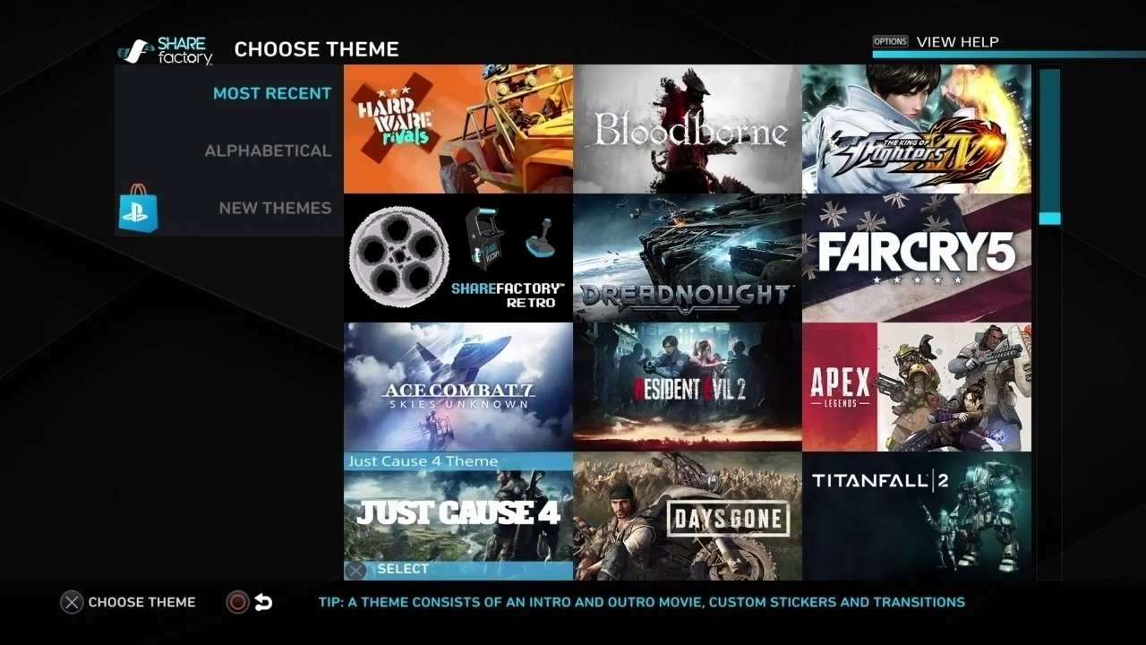
{"action": "key", "text": "Return"}
{"action": "key", "text": "Return"}
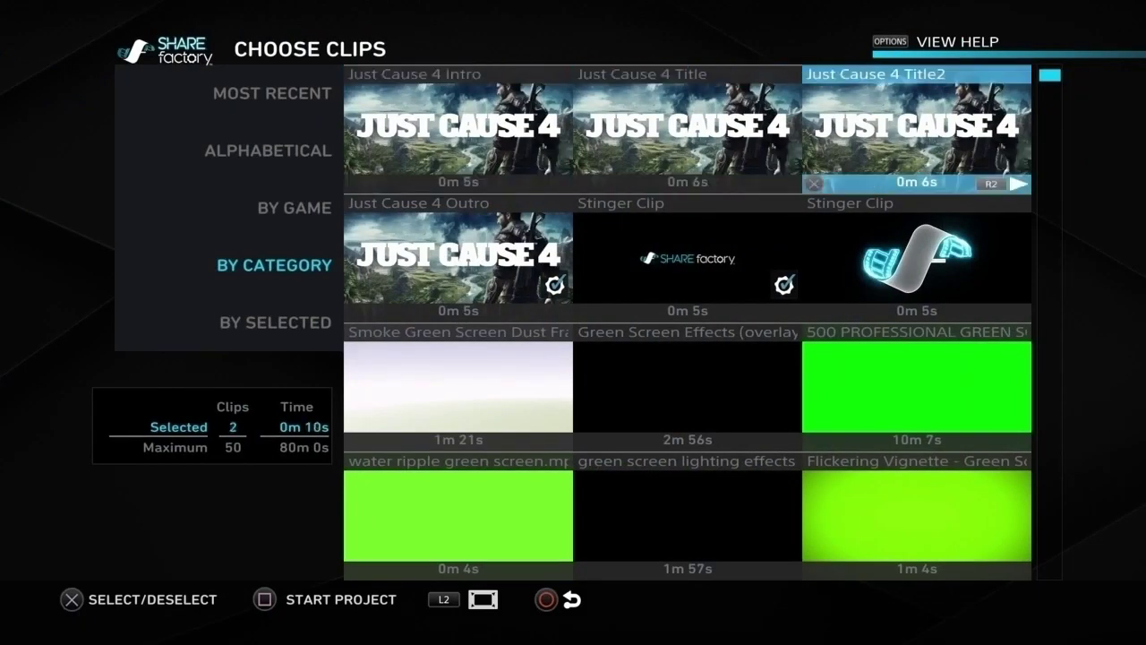
Deselect the Just Cause 4 Outro and the Stinger Clip with the SHAREfactory lettering
{"action": "key", "text": "Left"}
{"action": "key", "text": "Left"}
{"action": "key", "text": "Down"}
{"action": "key", "text": "Return"}
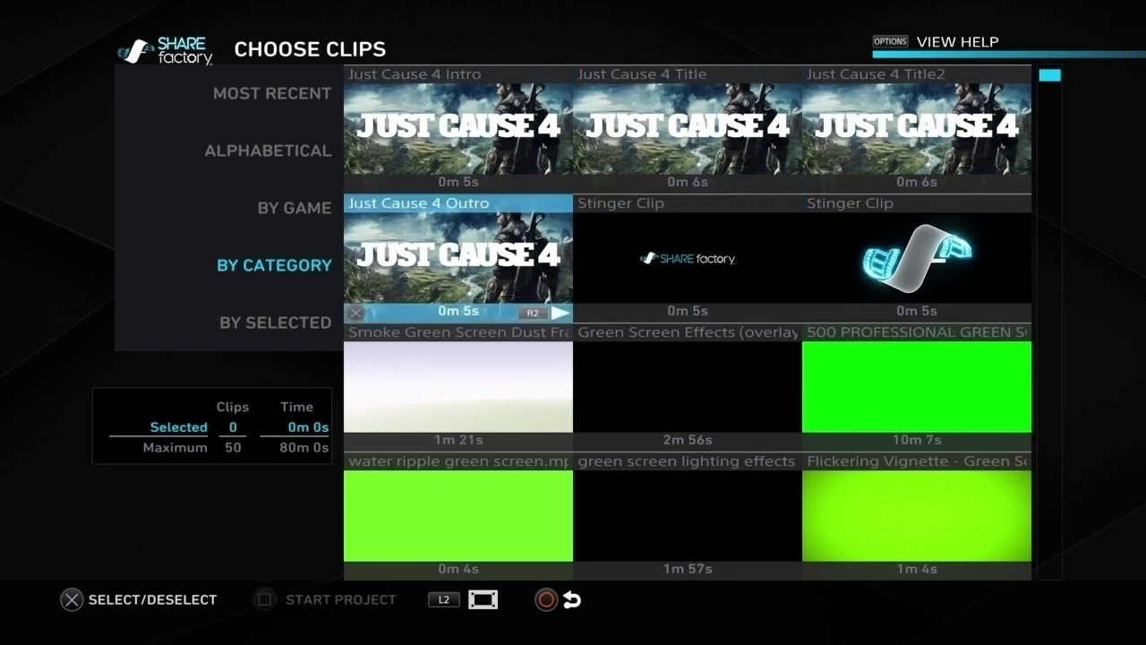
{"action": "key", "text": "Down"}
{"action": "key", "text": "Up"}
{"action": "key", "text": "Right"}
{"action": "key", "text": "Down"}
{"action": "key", "text": "Up"}
{"action": "key", "text": "Return"}
{"action": "key", "text": "Return"}
Select the Stinger Clip with the glowing logo and start the Just Cause 4 project
{"action": "key", "text": "Right"}
{"action": "key", "text": "Return"}
{"action": "key", "text": "space"}
{"action": "key", "text": "Return"}
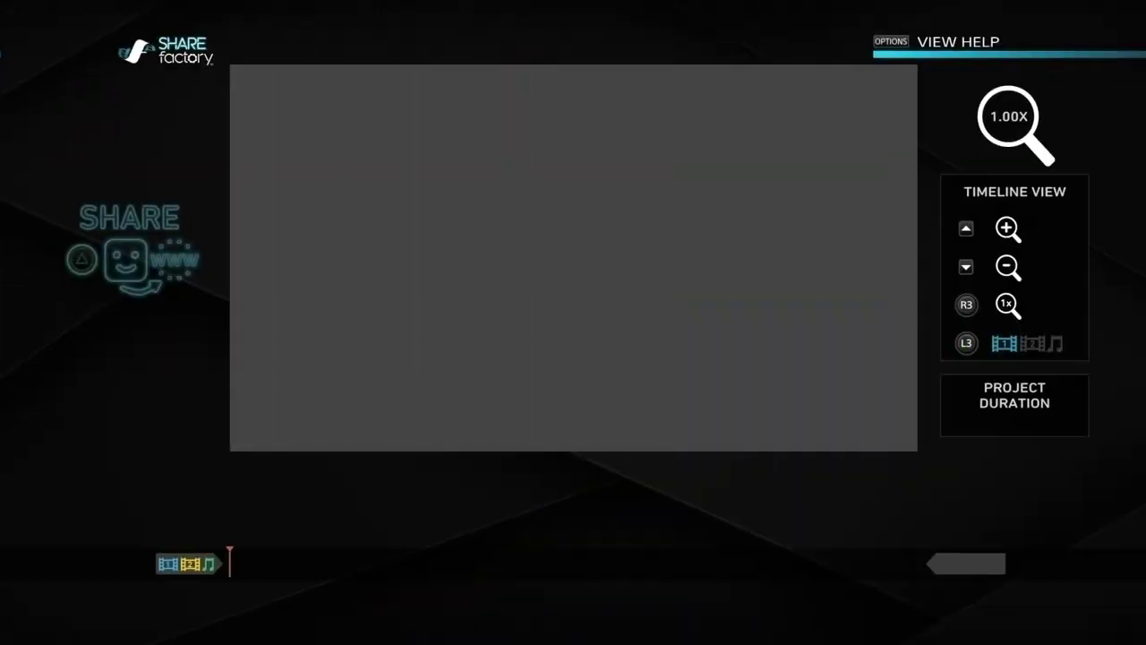
Enter REX17 as a text overlay in the first large bold serif style
{"action": "key", "text": "Return"}
{"action": "key", "text": "Return"}
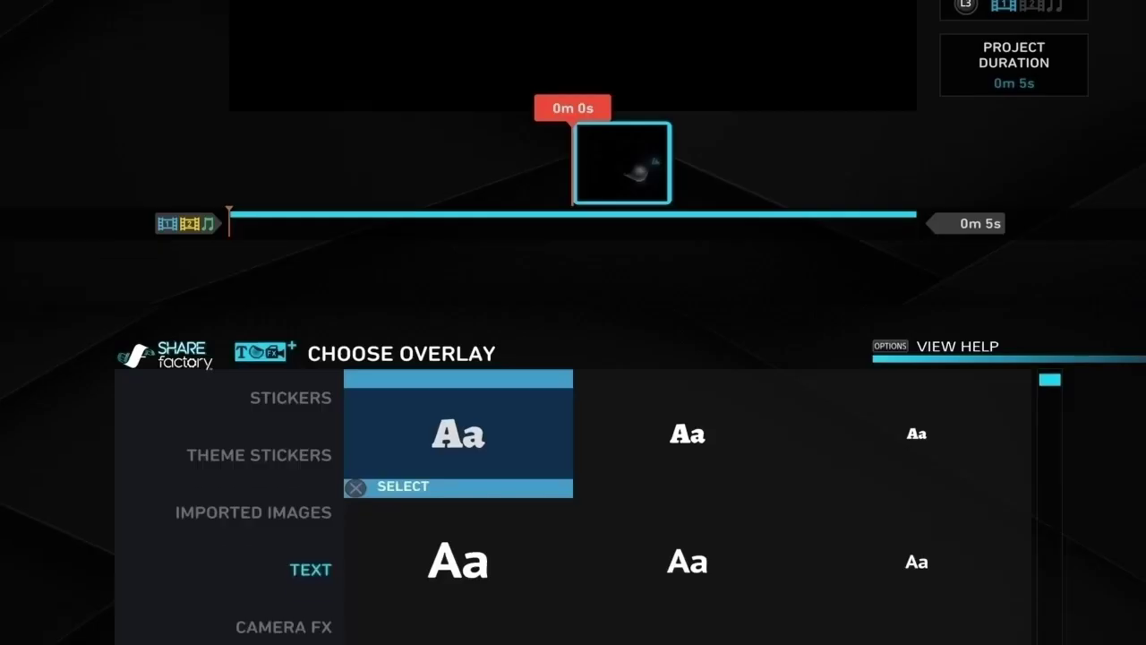
{"action": "key", "text": "Right"}
{"action": "key", "text": "Left"}
{"action": "key", "text": "Return"}
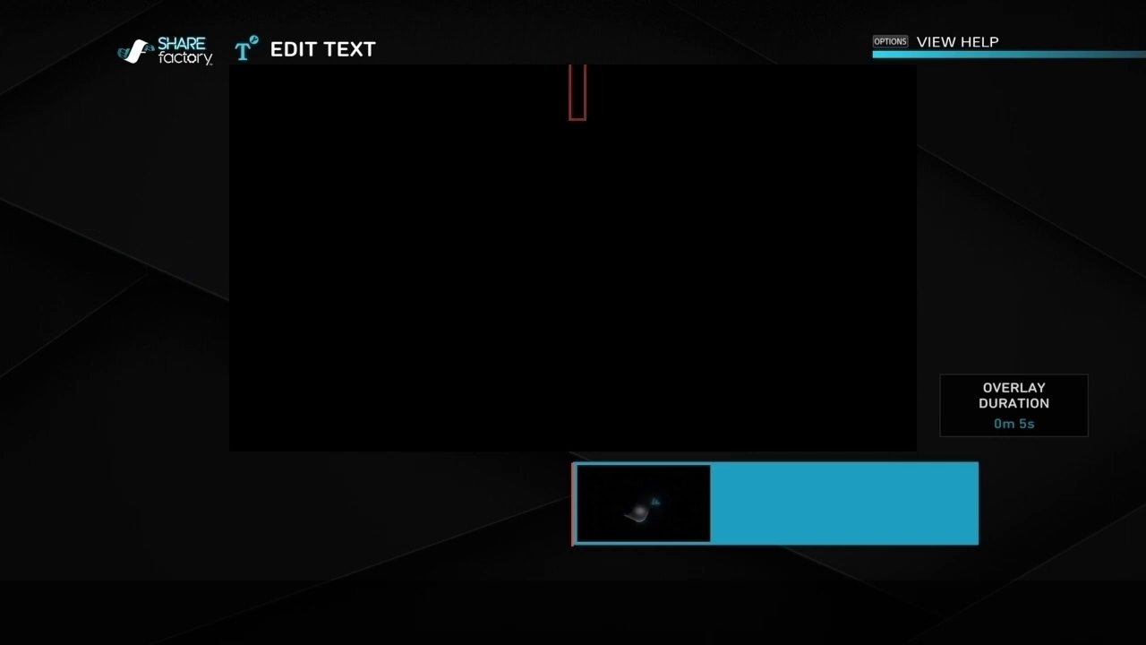
{"action": "type", "text": "X"}
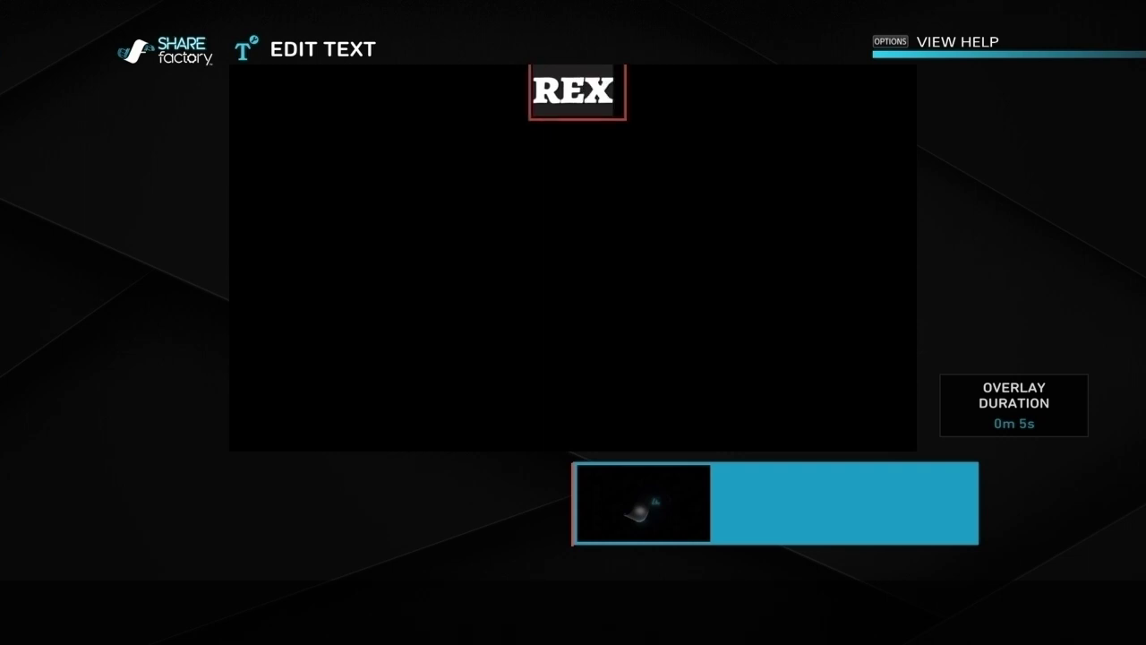
{"action": "type", "text": "17"}
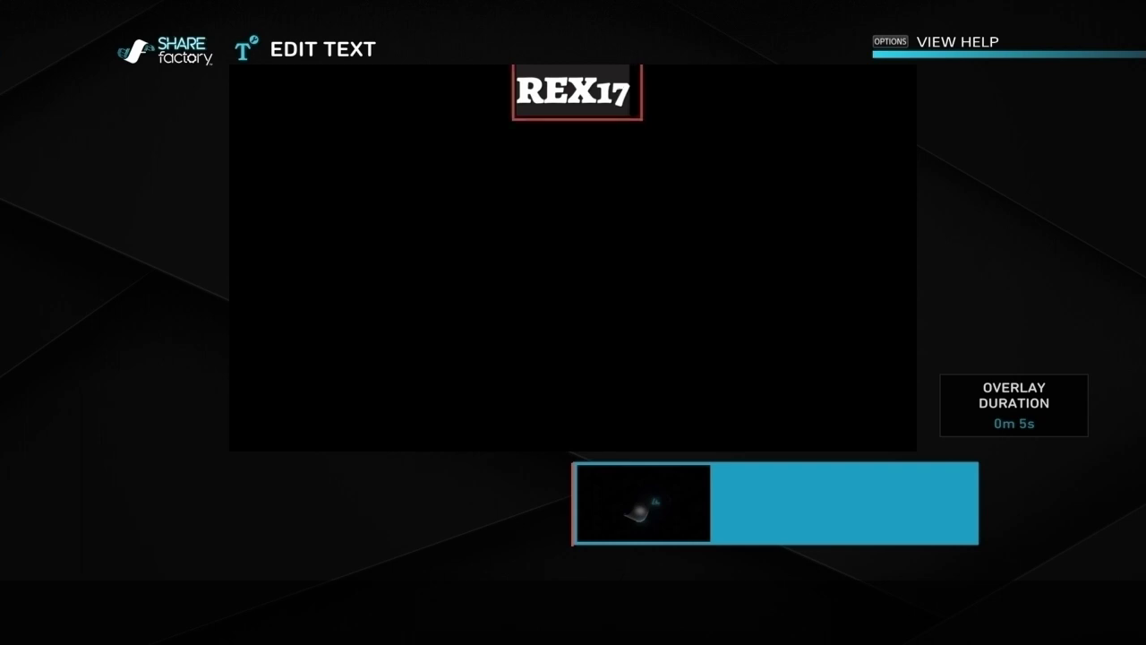
Leave the Just Cause 4 project and start a new video project
{"action": "key", "text": "Escape"}
{"action": "key", "text": "Escape"}
{"action": "key", "text": "Escape"}
{"action": "key", "text": "Down"}
{"action": "key", "text": "Right"}
{"action": "key", "text": "Return"}
{"action": "key", "text": "Down"}
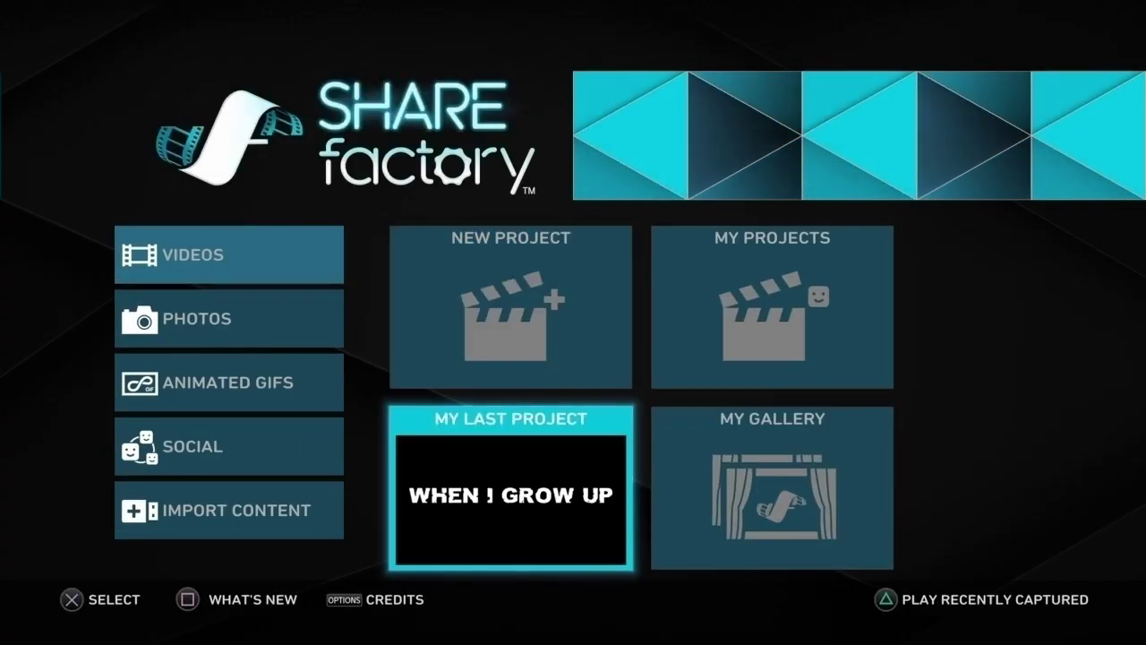
{"action": "key", "text": "Up"}
{"action": "key", "text": "Right"}
{"action": "key", "text": "Down"}
{"action": "key", "text": "Left"}
{"action": "key", "text": "Right"}
{"action": "key", "text": "Left"}
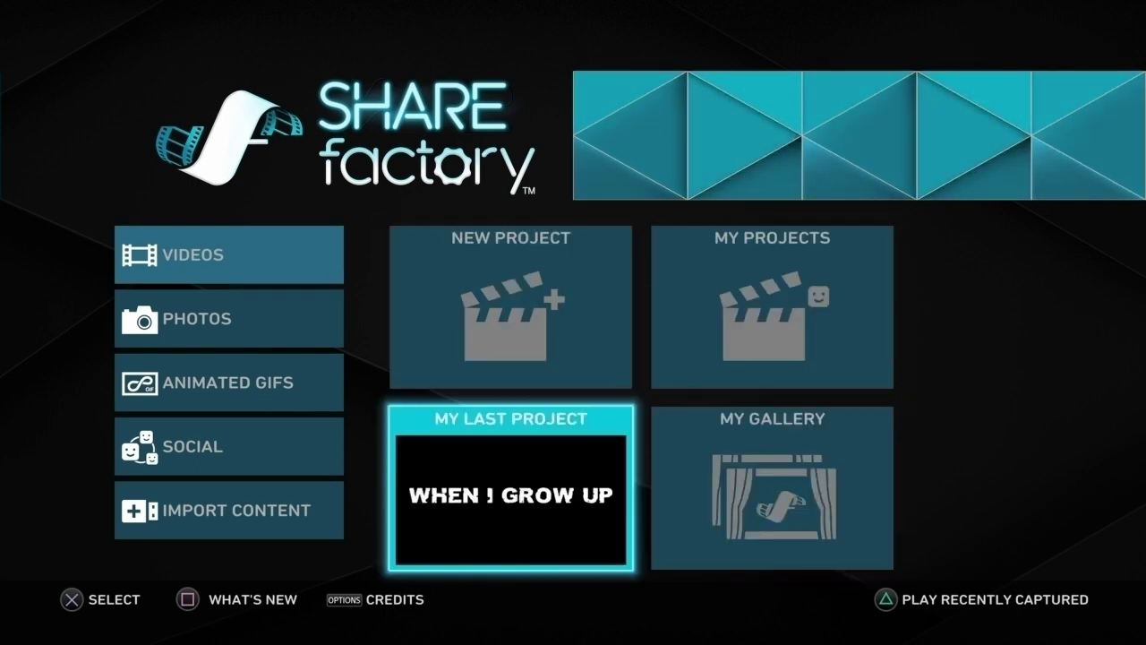
{"action": "key", "text": "Up"}
{"action": "key", "text": "Return"}
Browse the most recent themes, from Bloodborne to South Park: TFBW, Anthem and Days Gone
{"action": "key", "text": "Right"}
{"action": "key", "text": "Down"}
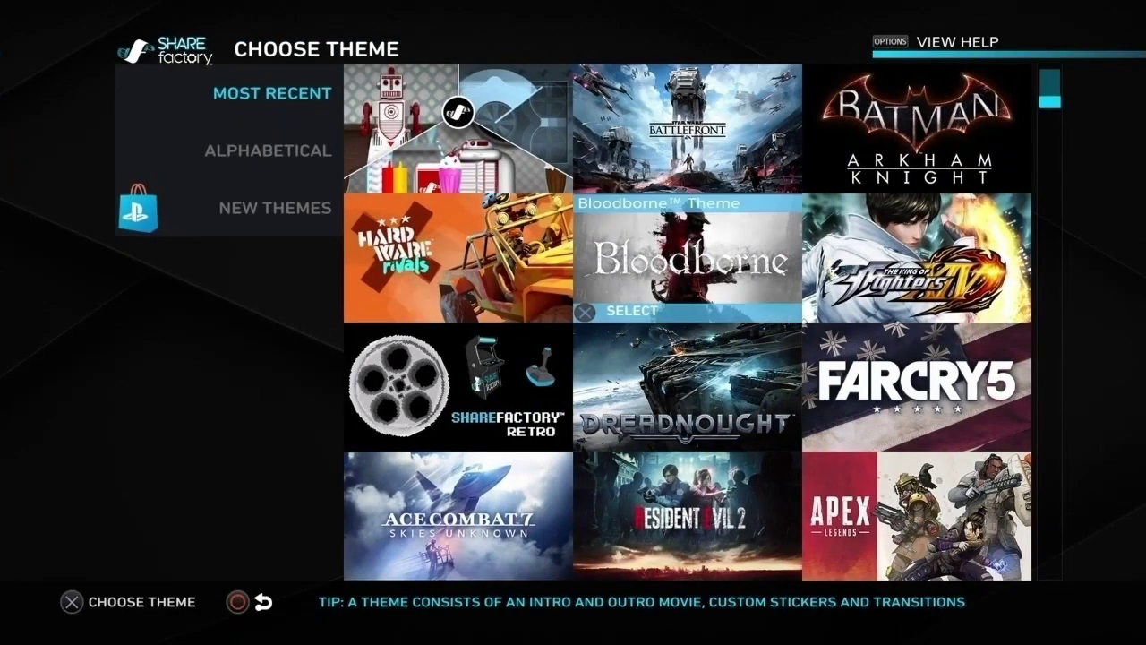
{"action": "key", "text": "Down"}
{"action": "key", "text": "Down"}
{"action": "key", "text": "Down"}
{"action": "key", "text": "Down"}
{"action": "key", "text": "Down"}
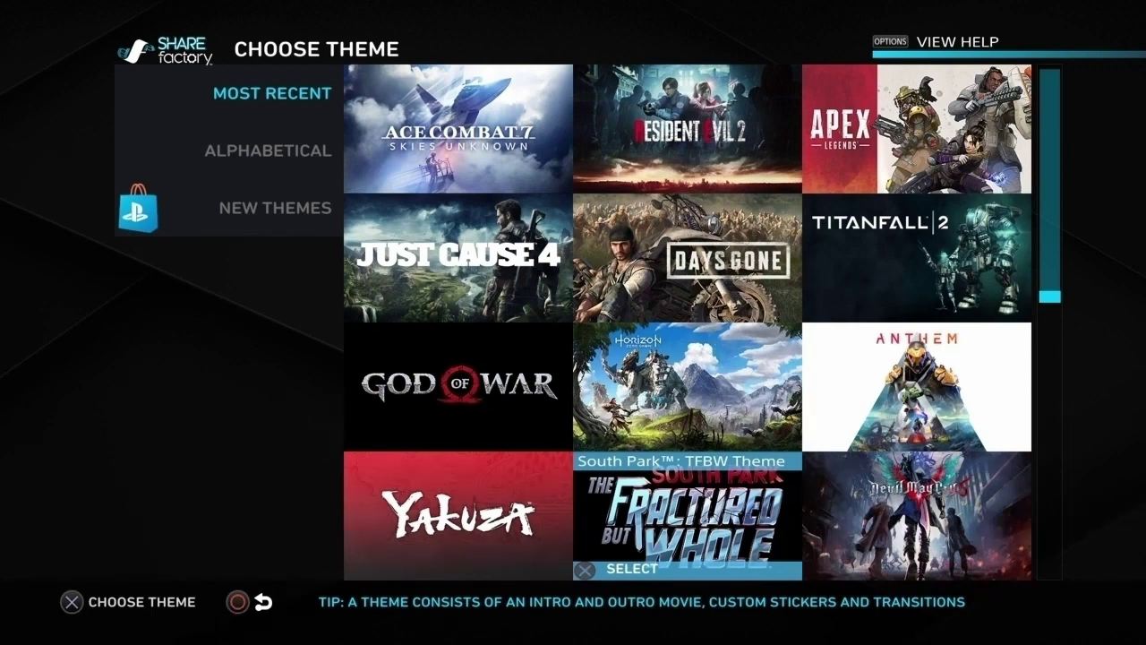
{"action": "key", "text": "Up"}
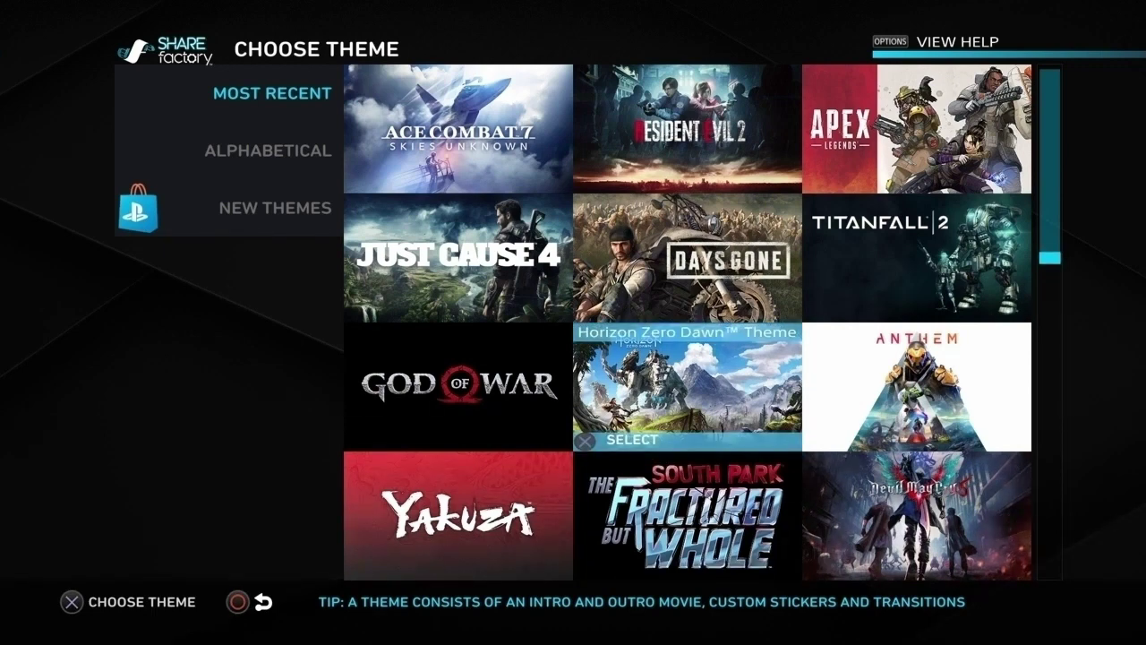
{"action": "key", "text": "Right"}
{"action": "key", "text": "Left"}
{"action": "key", "text": "Down"}
{"action": "key", "text": "Up"}
{"action": "key", "text": "Right"}
{"action": "key", "text": "Down"}
{"action": "key", "text": "Left"}
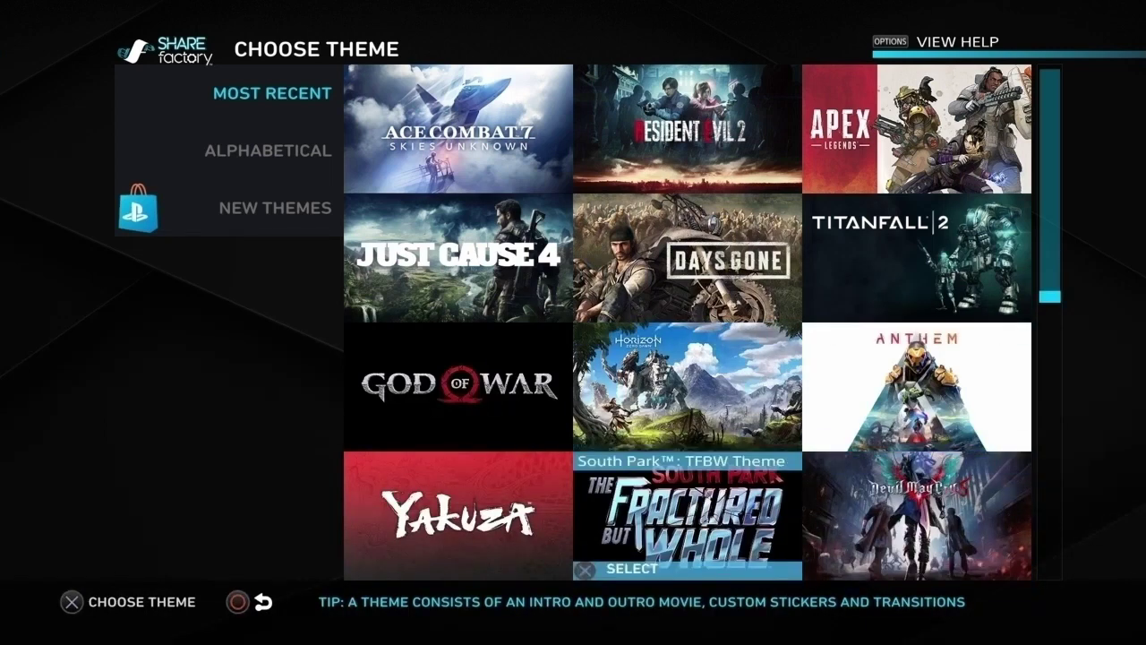
{"action": "key", "text": "Up"}
{"action": "key", "text": "Right"}
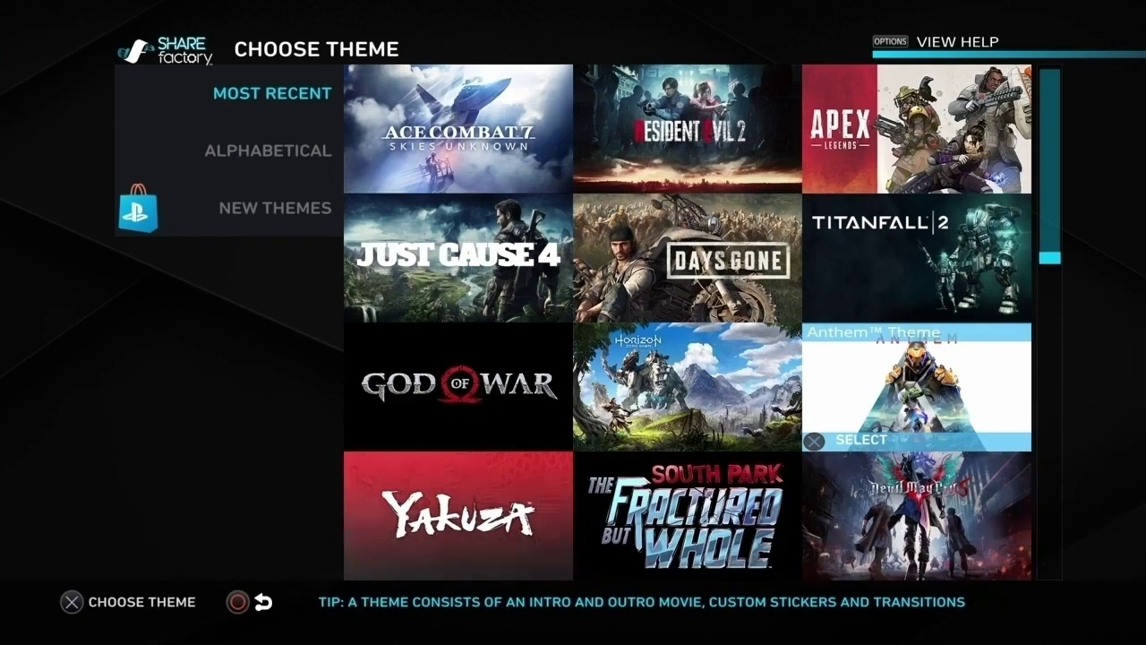
{"action": "key", "text": "Left"}
{"action": "key", "text": "Left"}
{"action": "key", "text": "Up"}
{"action": "key", "text": "Right"}
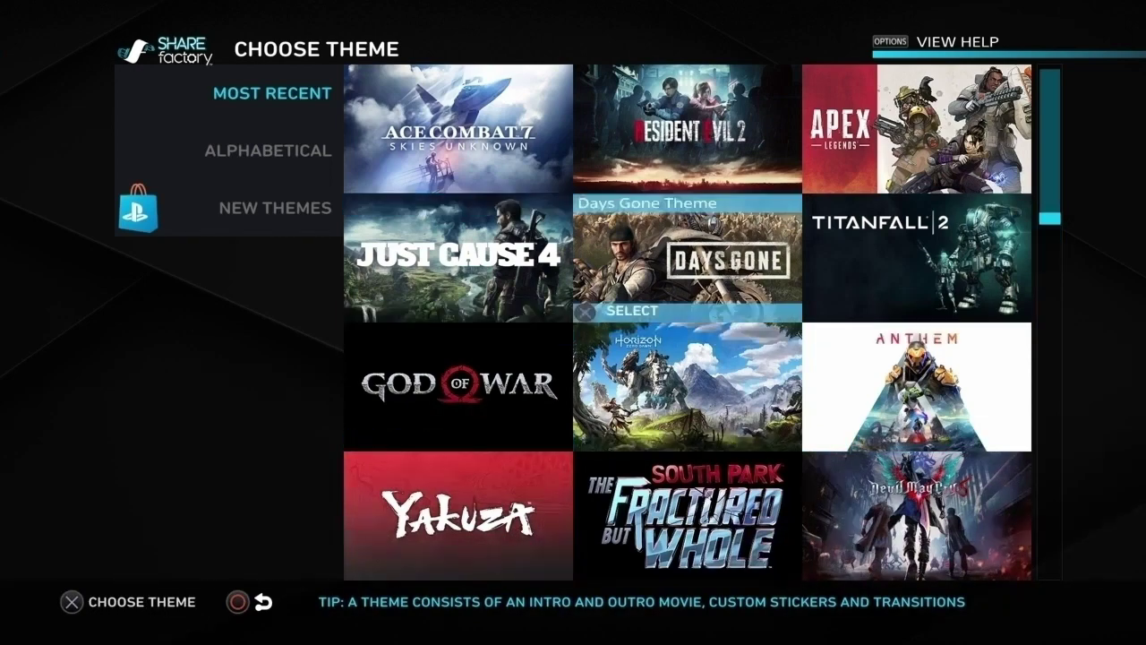
Choose the Far Cry 5 theme for the new project
{"action": "key", "text": "Up"}
{"action": "key", "text": "Up"}
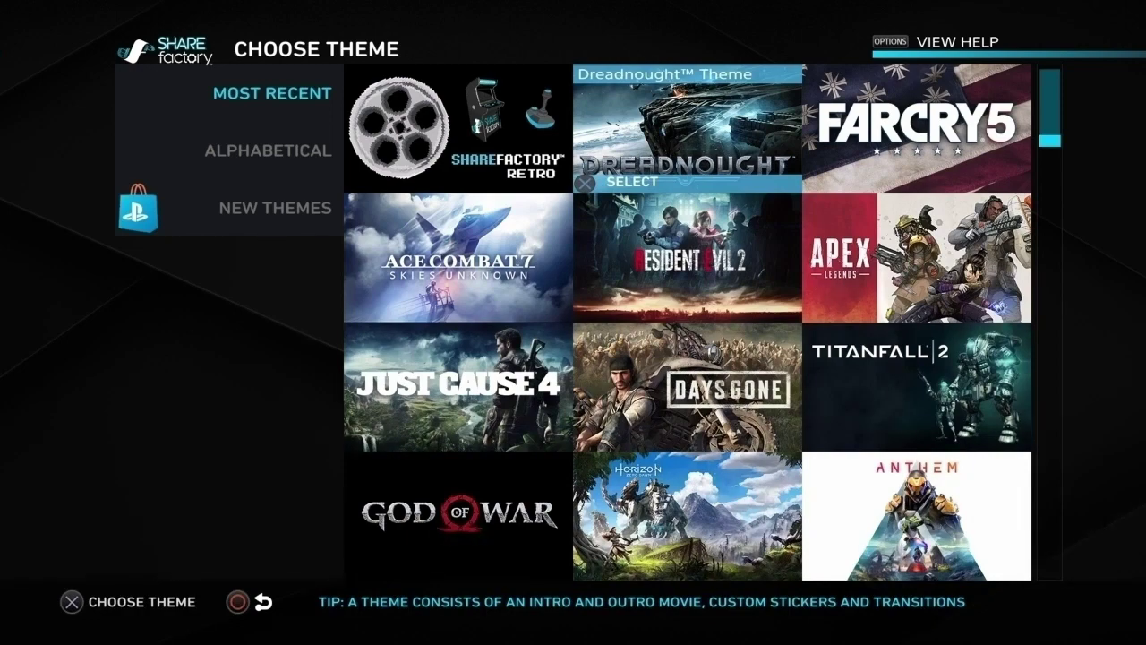
{"action": "key", "text": "Up"}
{"action": "key", "text": "Up"}
{"action": "key", "text": "Down"}
{"action": "key", "text": "Down"}
{"action": "key", "text": "Right"}
{"action": "key", "text": "Return"}
Deselect the FAR CRY 5 Intro, Title and Outro clips and the Stinger Clip with the SHAREfactory lettering
{"action": "key", "text": "Return"}
{"action": "key", "text": "Down"}
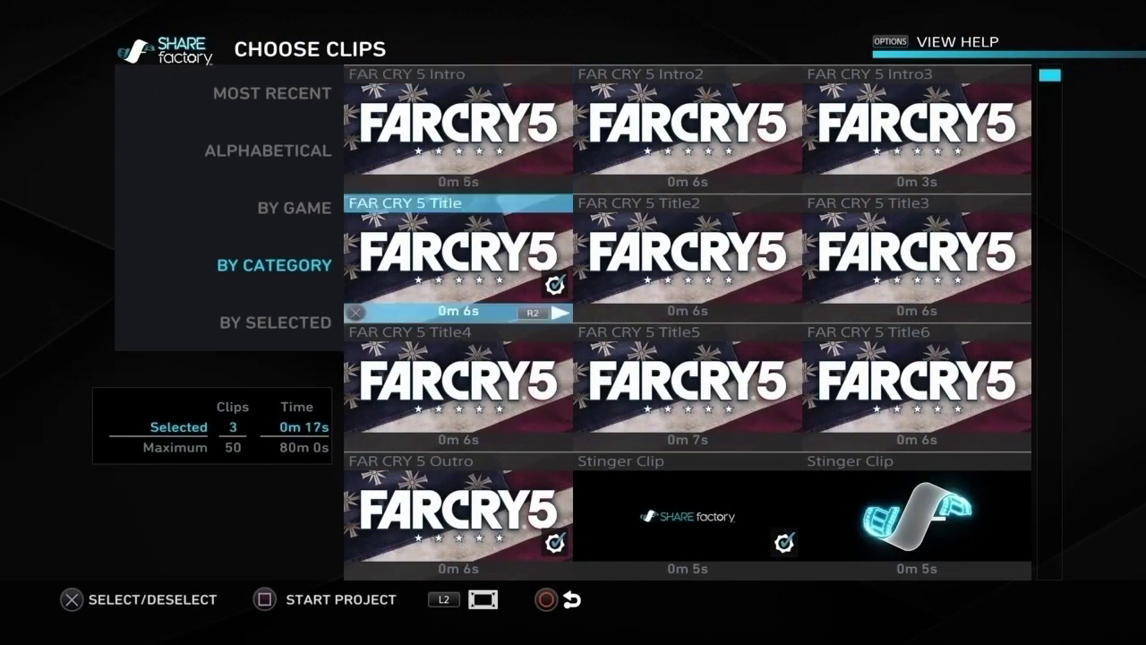
{"action": "key", "text": "Down"}
{"action": "key", "text": "Down"}
{"action": "key", "text": "Return"}
{"action": "key", "text": "Right"}
{"action": "key", "text": "Return"}
{"action": "key", "text": "Down"}
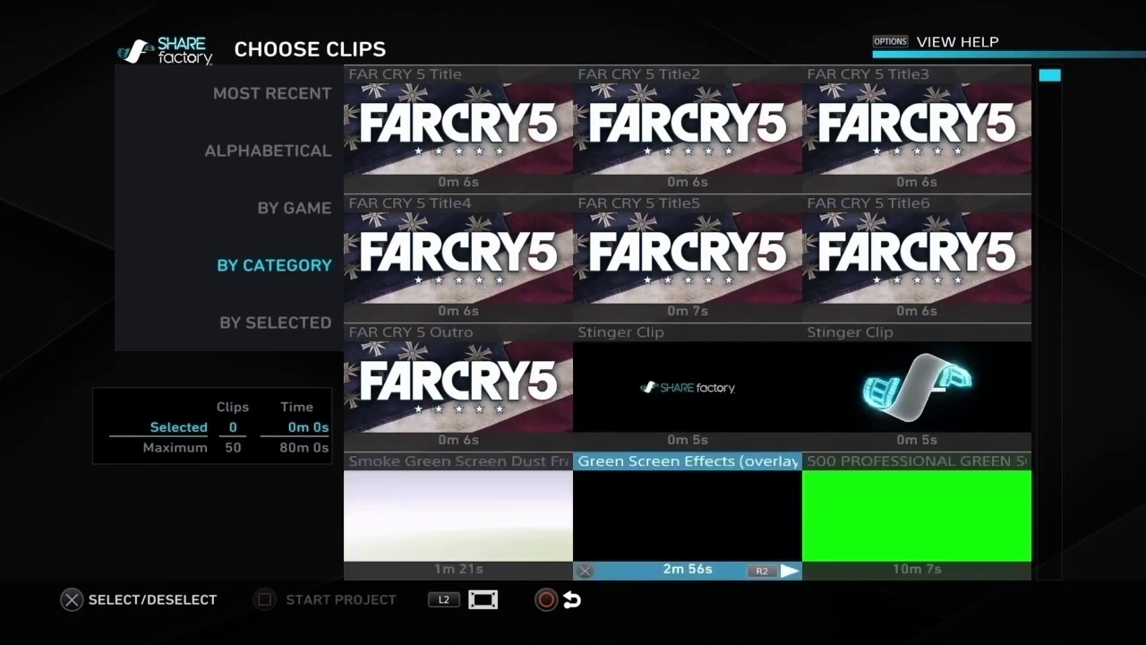
Select the Stinger Clip with the glowing logo and start the project under the name FAR CRY 5
{"action": "key", "text": "Up"}
{"action": "key", "text": "Right"}
{"action": "key", "text": "Return"}
{"action": "key", "text": "F2"}
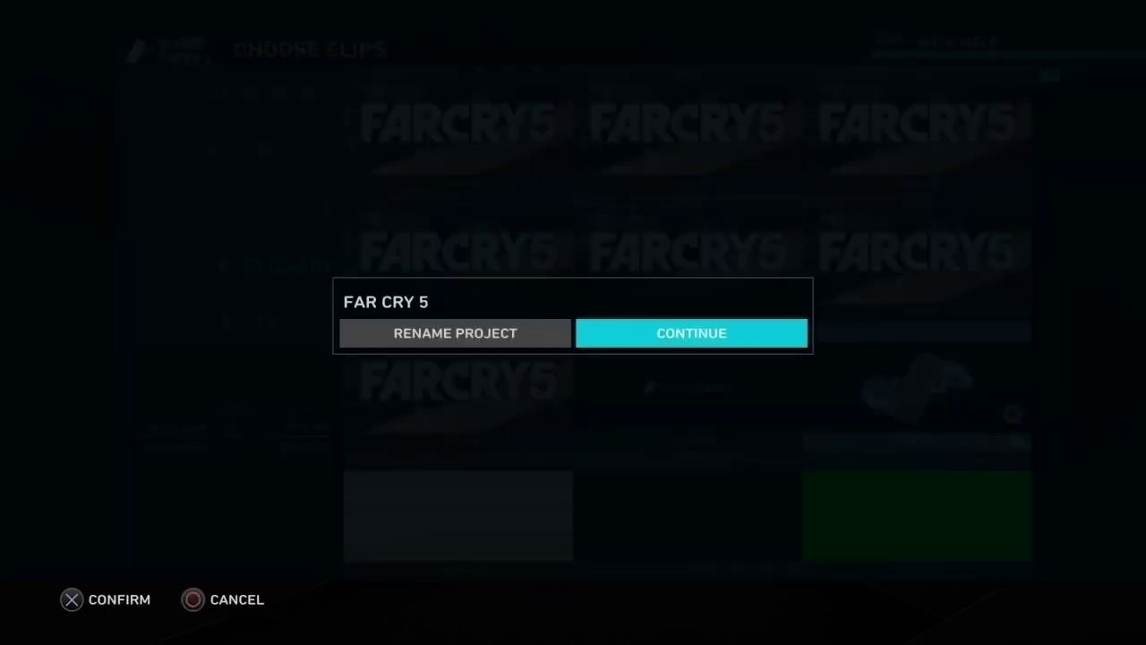
{"action": "key", "text": "Return"}
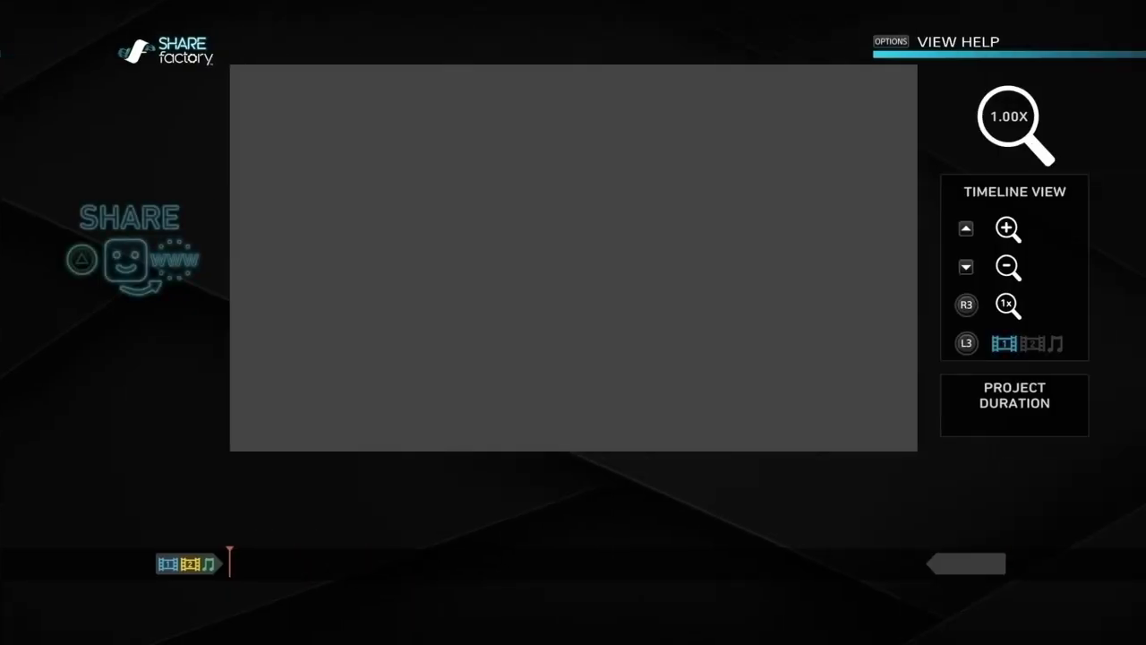
Add a text overlay to the stinger clip in the large, rough-edged bold serif style
{"action": "key", "text": "Return"}
{"action": "key", "text": "Down"}
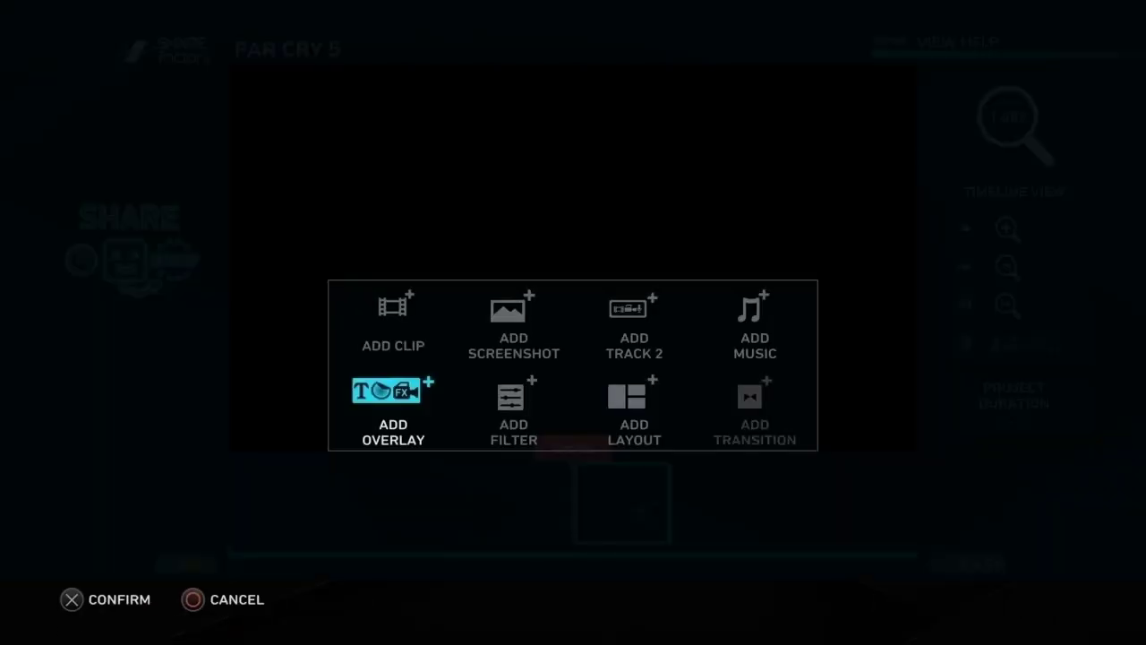
{"action": "key", "text": "Return"}
{"action": "key", "text": "Down"}
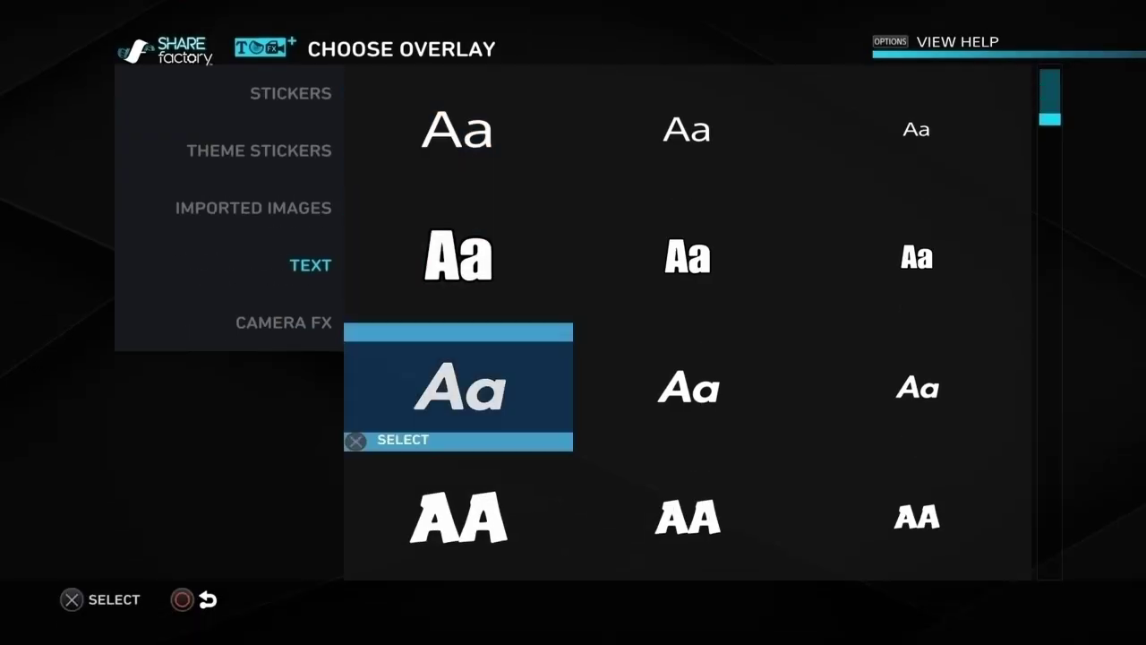
{"action": "key", "text": "Down"}
{"action": "key", "text": "Down"}
{"action": "key", "text": "Down"}
{"action": "key", "text": "Down"}
{"action": "key", "text": "Down"}
{"action": "key", "text": "Down"}
{"action": "key", "text": "Down"}
{"action": "key", "text": "Down"}
{"action": "key", "text": "Down"}
{"action": "key", "text": "Down"}
{"action": "key", "text": "Down"}
{"action": "key", "text": "Down"}
{"action": "key", "text": "Down"}
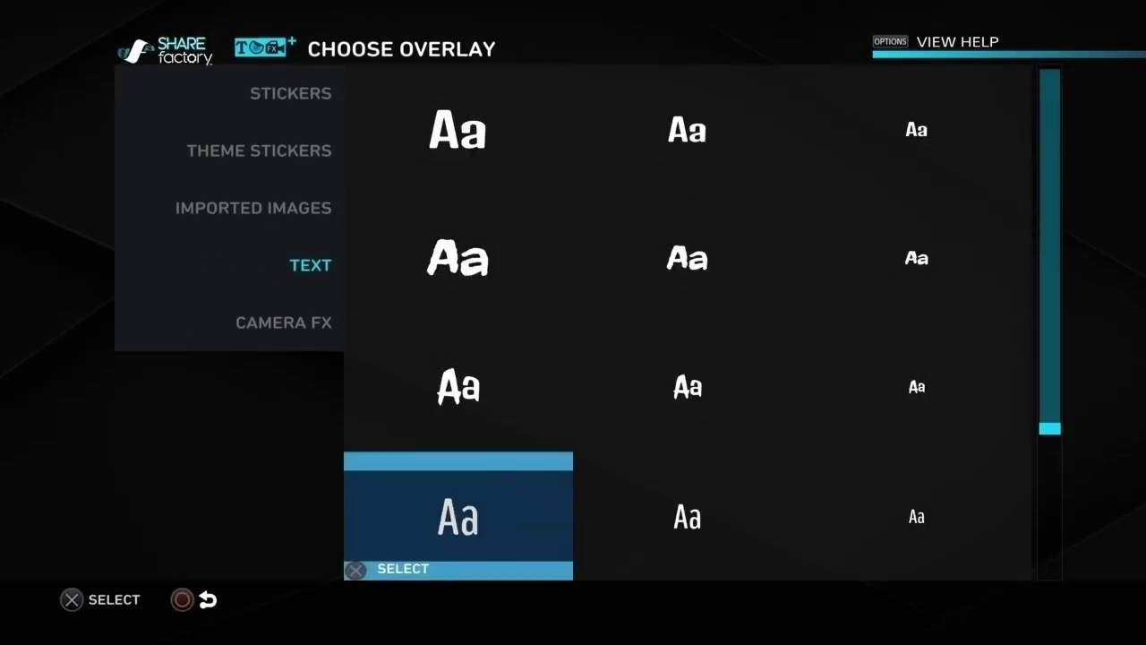
{"action": "key", "text": "Down"}
{"action": "key", "text": "Down"}
{"action": "key", "text": "Down"}
{"action": "key", "text": "Up"}
{"action": "key", "text": "Up"}
{"action": "key", "text": "Up"}
{"action": "key", "text": "Up"}
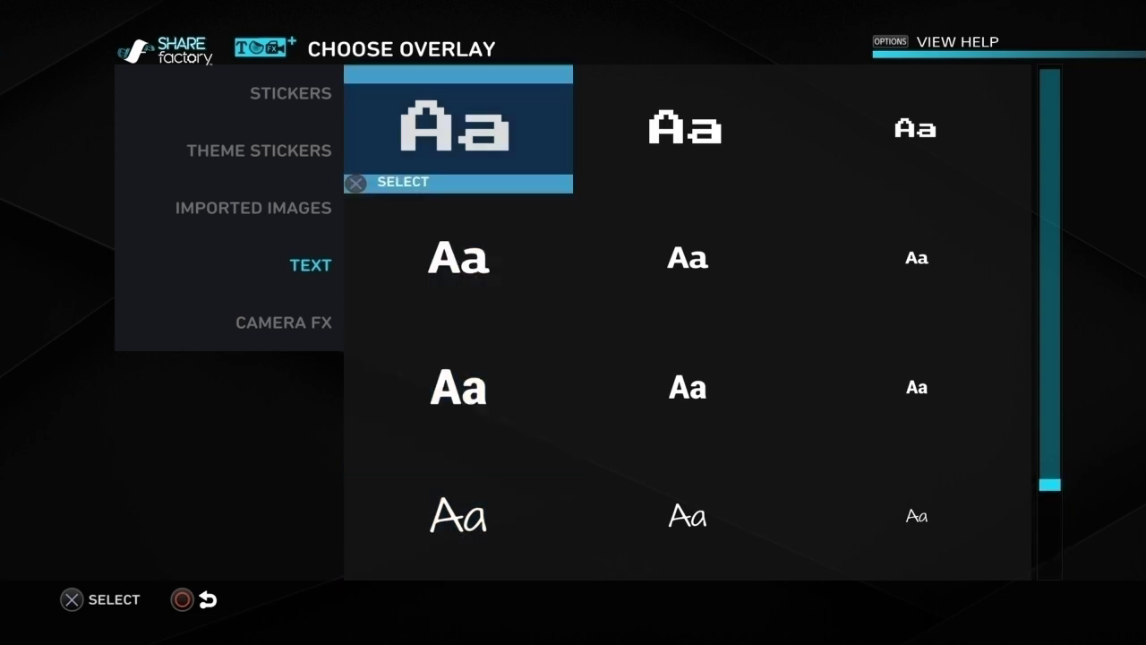
{"action": "key", "text": "Return"}
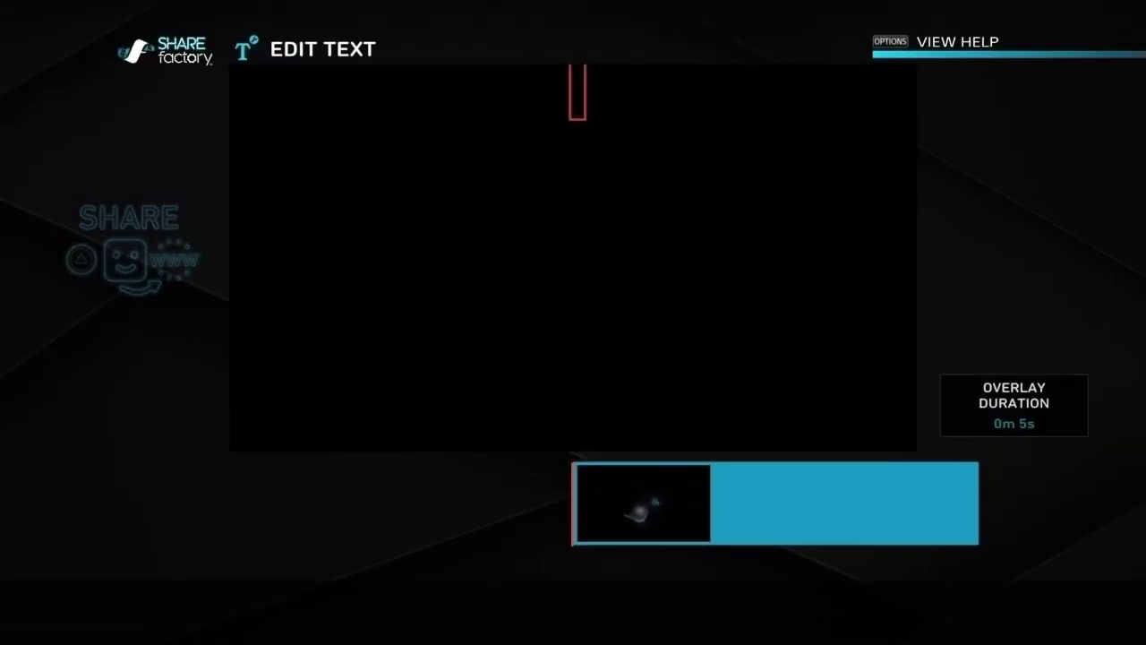
Enter REX17 as the overlay text
{"action": "type", "text": "R"}
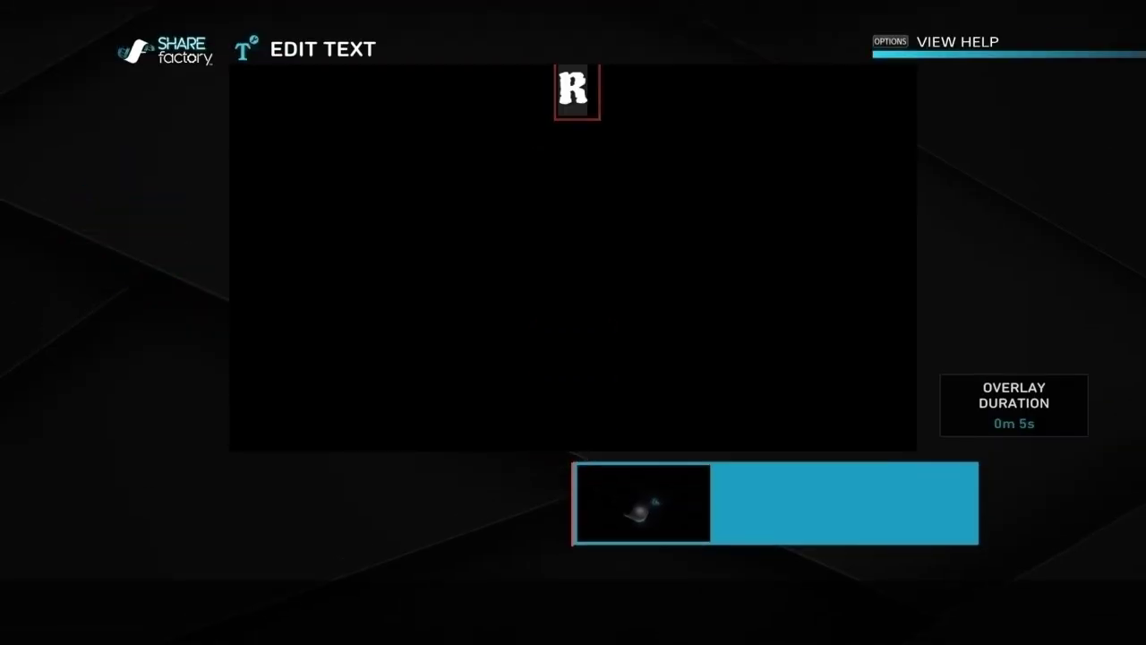
{"action": "type", "text": "EZ"}
{"action": "key", "text": "BackSpace"}
{"action": "type", "text": "X"}
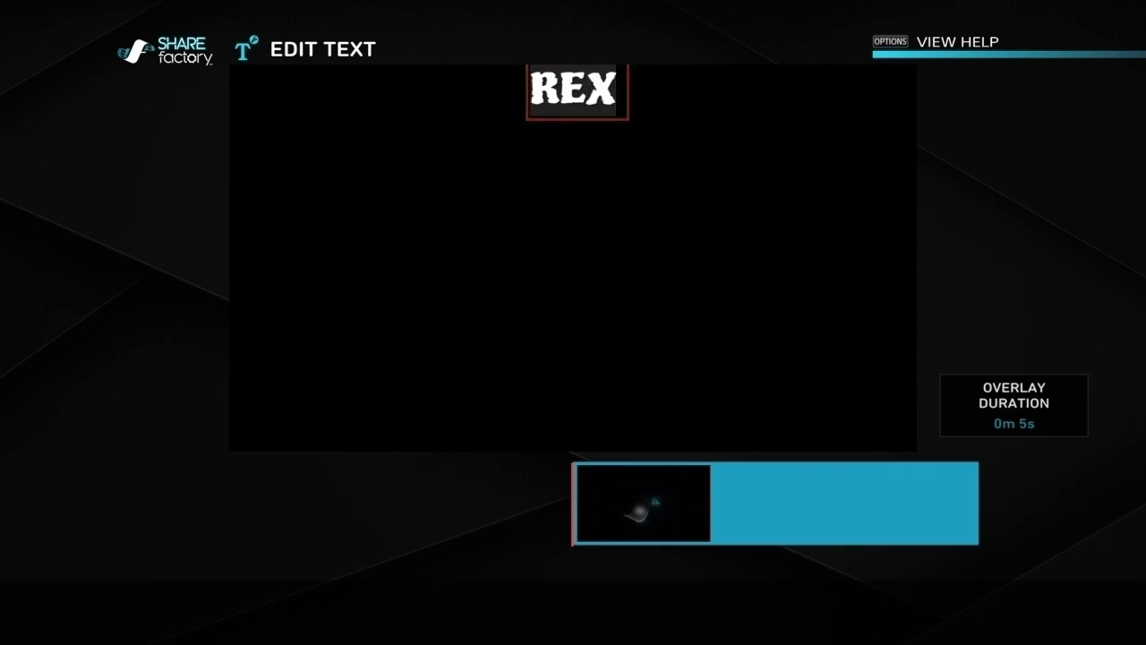
{"action": "type", "text": "1"}
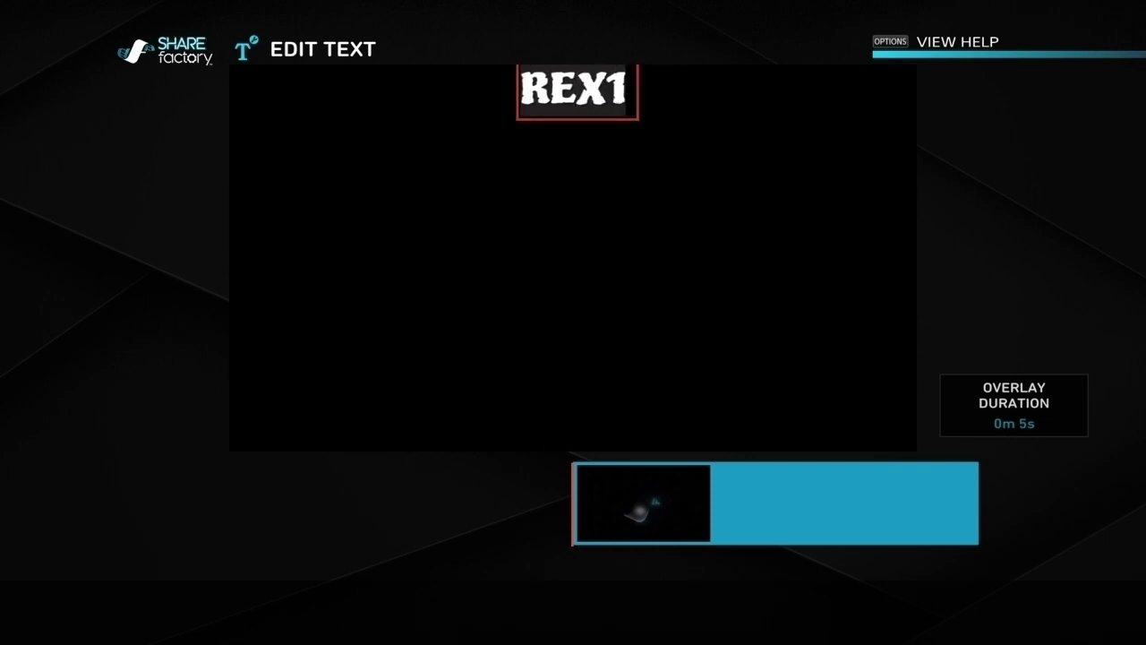
{"action": "type", "text": "7"}
Clear the overlay text and leave the Far Cry 5 project
{"action": "key", "text": "BackSpace"}
{"action": "key", "text": "BackSpace"}
{"action": "key", "text": "BackSpace"}
{"action": "key", "text": "BackSpace"}
{"action": "key", "text": "BackSpace"}
{"action": "key", "text": "Escape"}
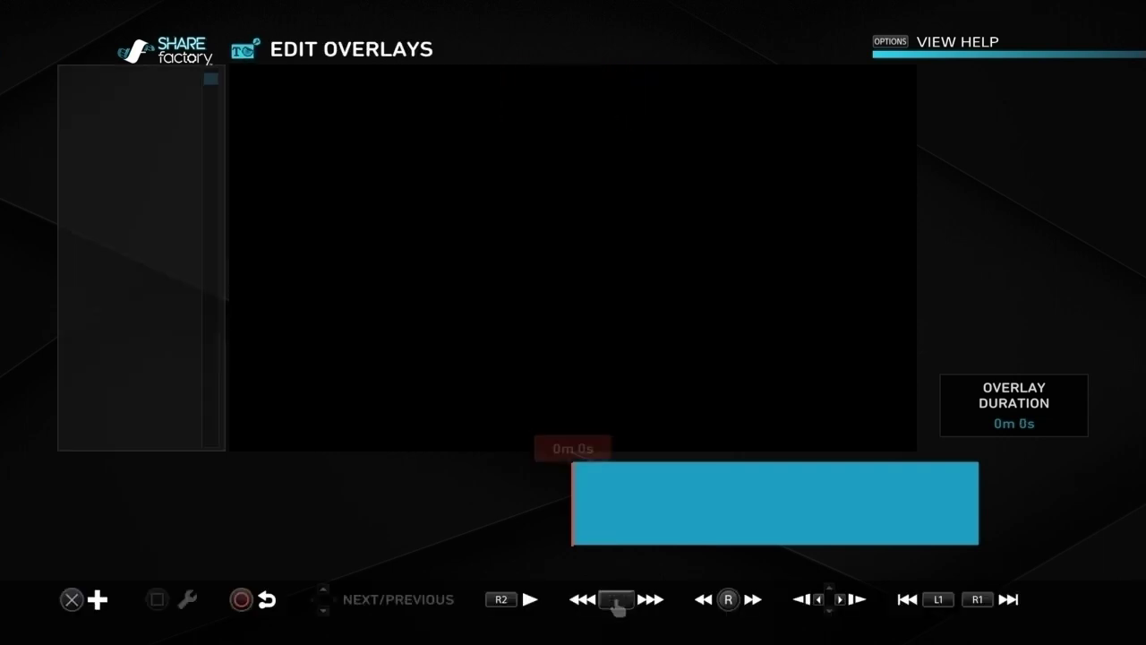
{"action": "key", "text": "Escape"}
{"action": "key", "text": "Escape"}
{"action": "key", "text": "Return"}
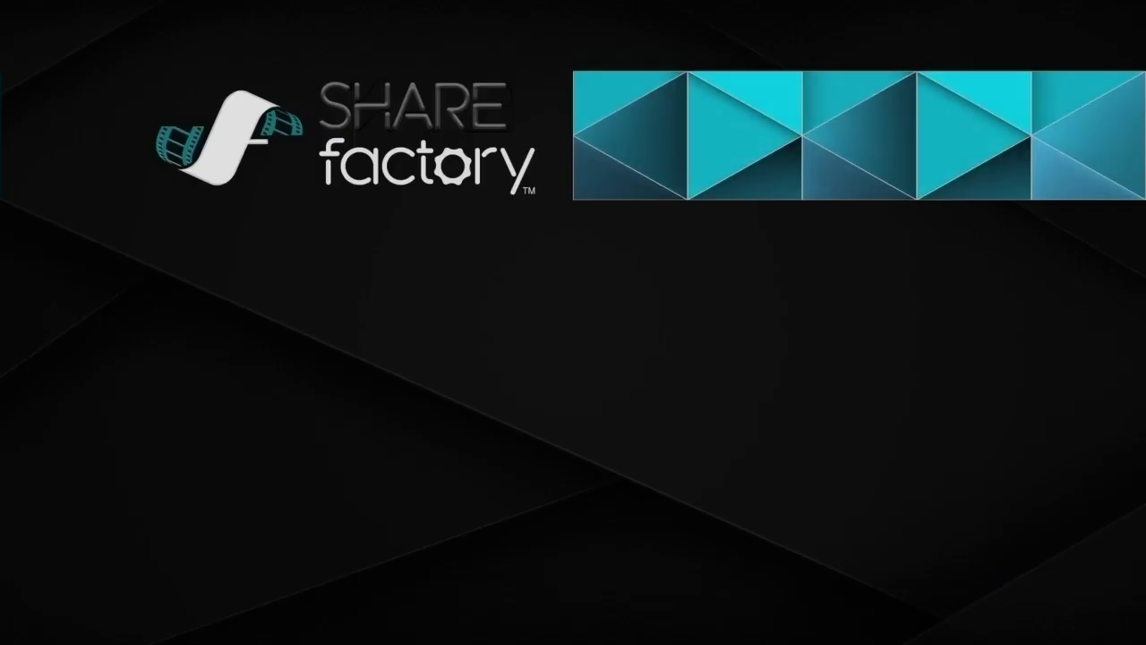